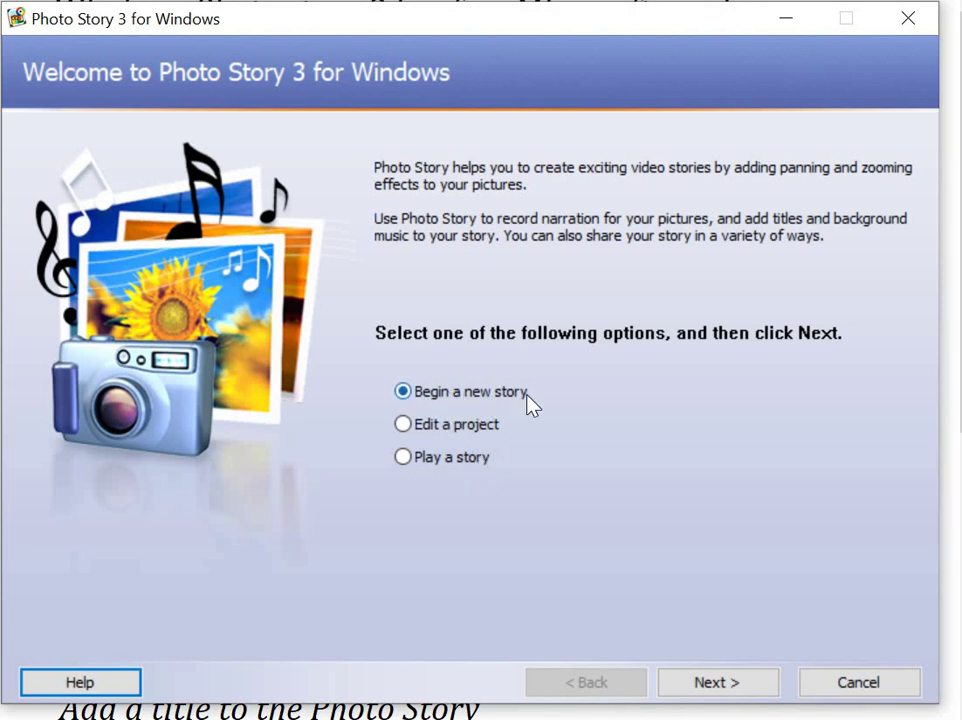
Begin a new story and proceed to importing and arranging pictures
{"action": "left_click", "coordinate": [703, 684]}
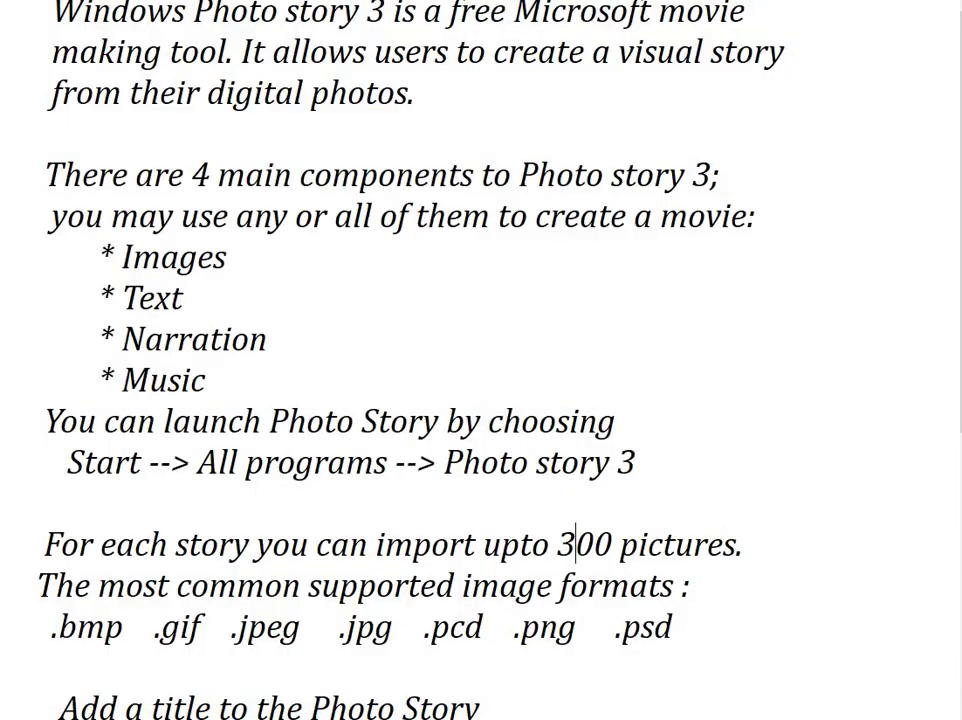
Review the picture import limit and the supported image formats in the notes document, and return to Photo Story 3
{"action": "left_click", "coordinate": [552, 545]}
{"action": "left_click_drag", "start_coordinate": [552, 545], "coordinate": [760, 554]}
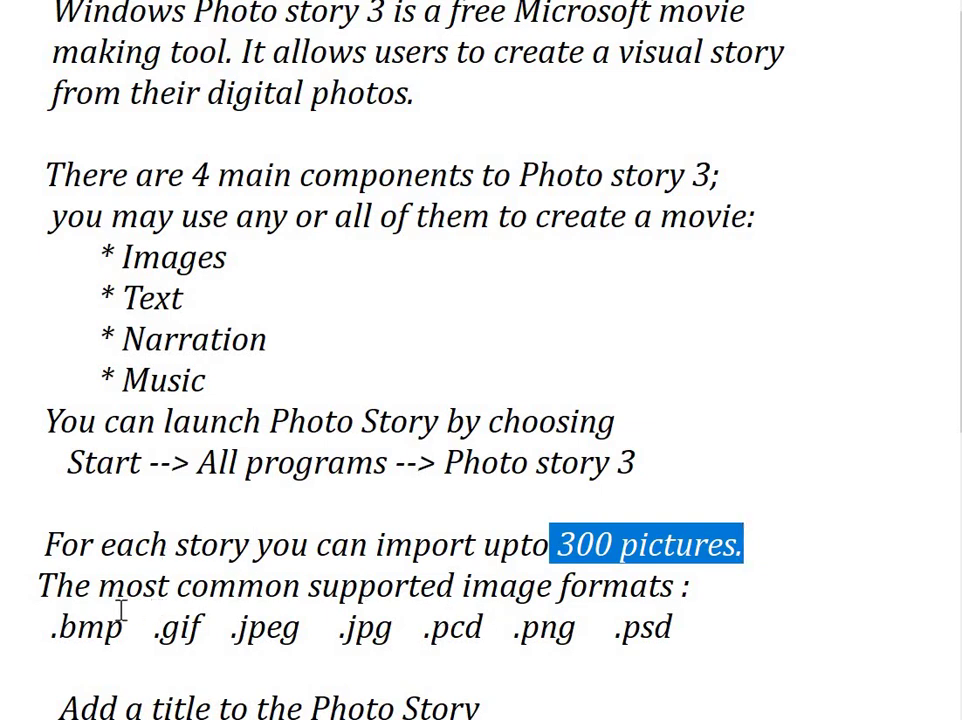
{"action": "left_click", "coordinate": [46, 625]}
{"action": "left_click_drag", "start_coordinate": [256, 625], "coordinate": [713, 640]}
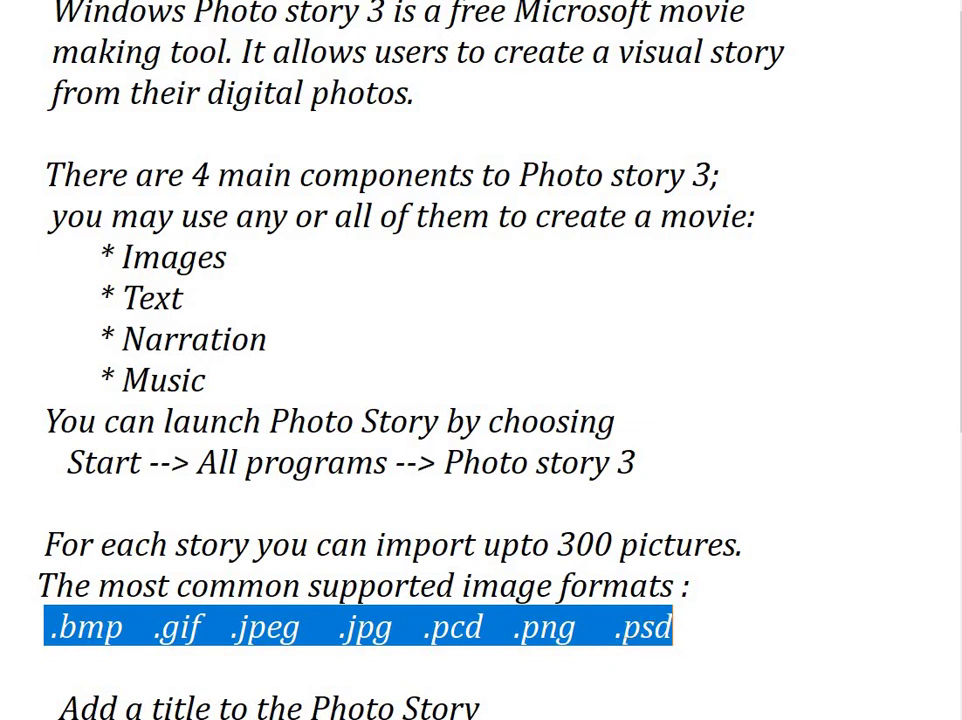
{"action": "key", "text": "alt+Tab"}
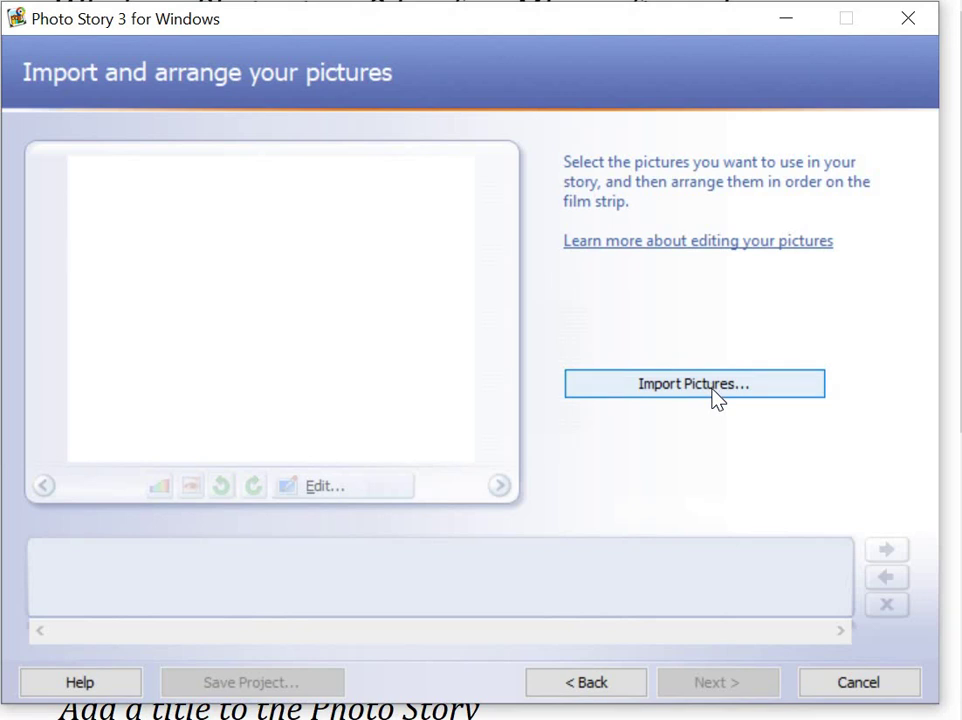
Import cave temple.jpg, copper coin.jpg, inscriptions.jpg, painting-sangam age.jpg, rock painting.jpg and sculptures.jpg from the chola folder
{"action": "left_click", "coordinate": [716, 397]}
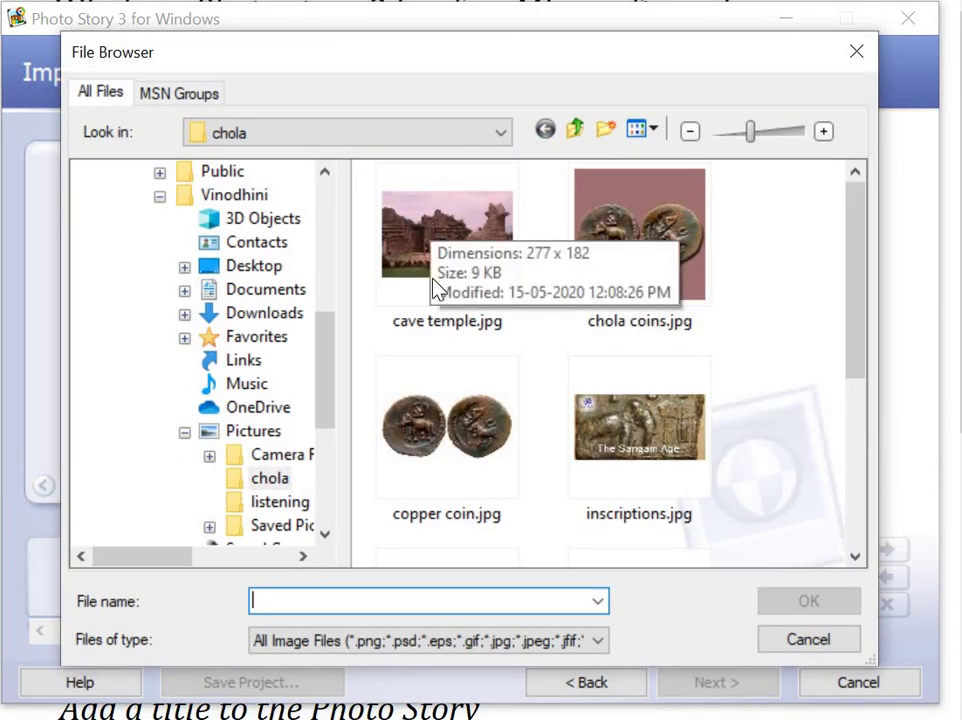
{"action": "left_click", "coordinate": [392, 285]}
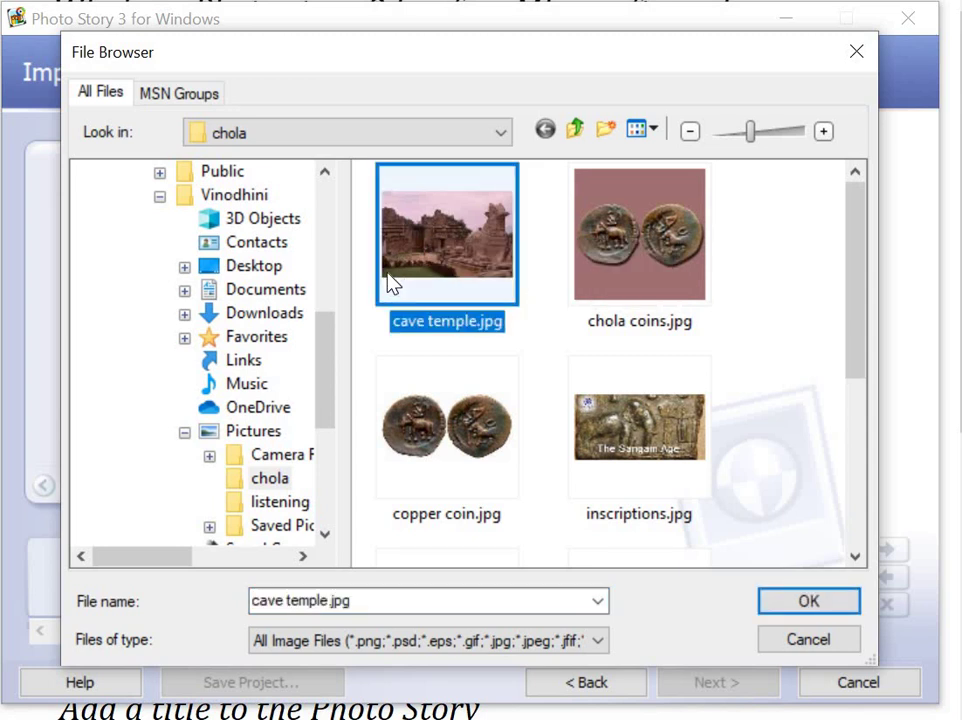
{"action": "left_click", "coordinate": [601, 270]}
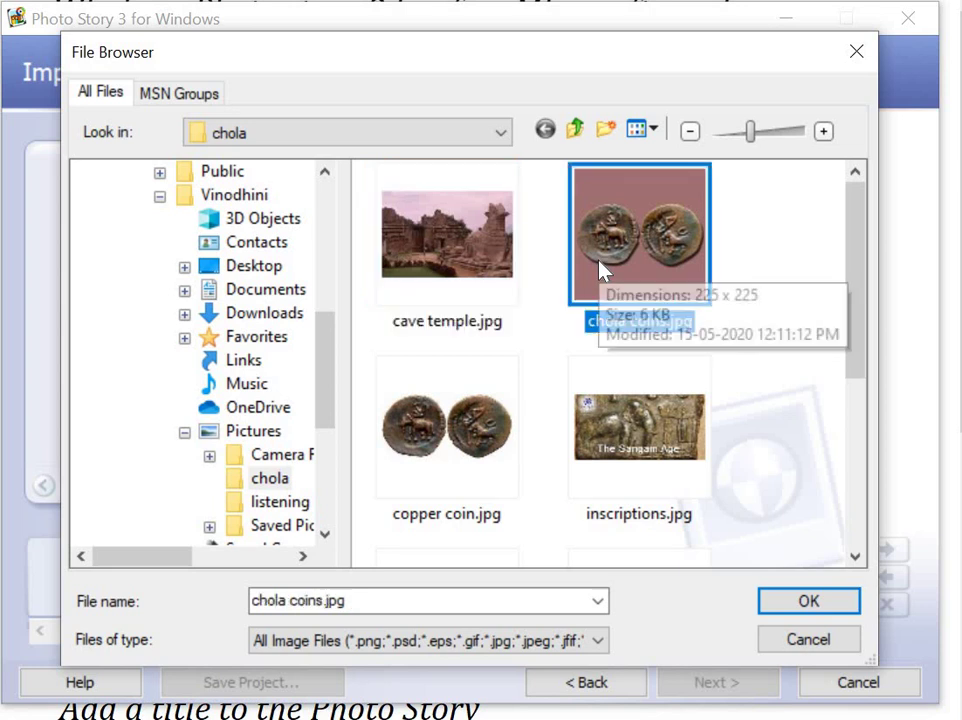
{"action": "left_click", "coordinate": [482, 287]}
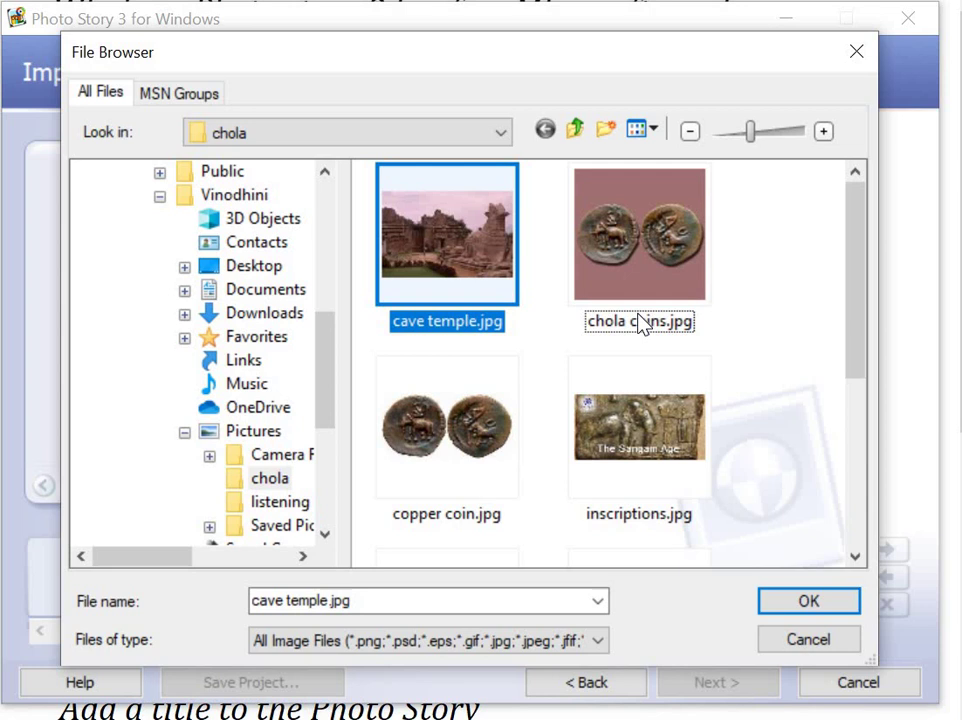
{"action": "left_click", "coordinate": [392, 490], "text": "ctrl"}
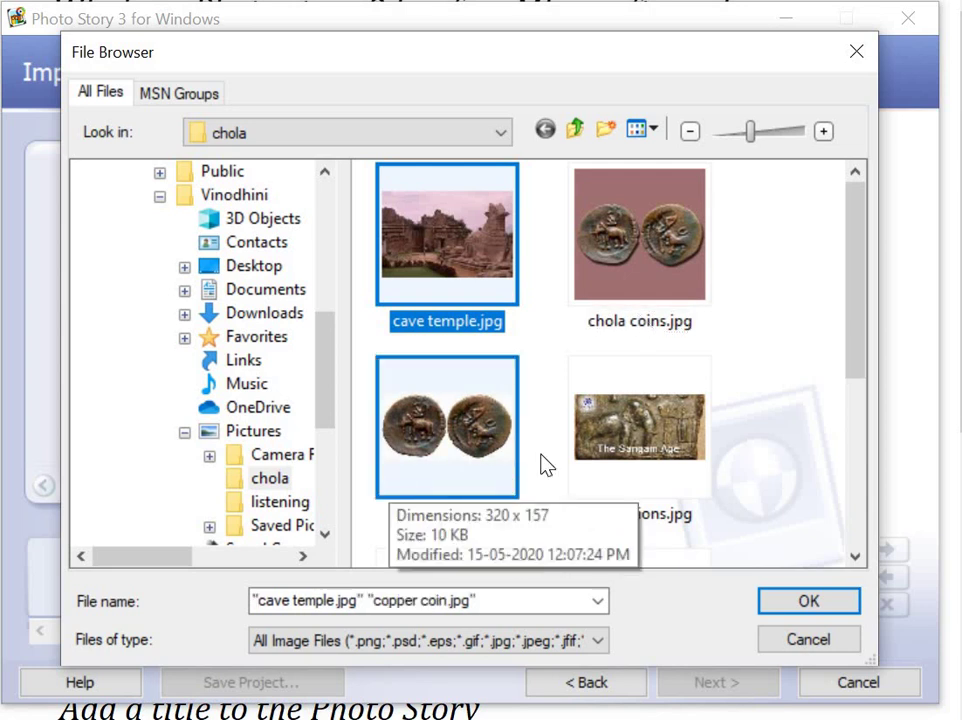
{"action": "left_click", "coordinate": [613, 487], "text": "ctrl"}
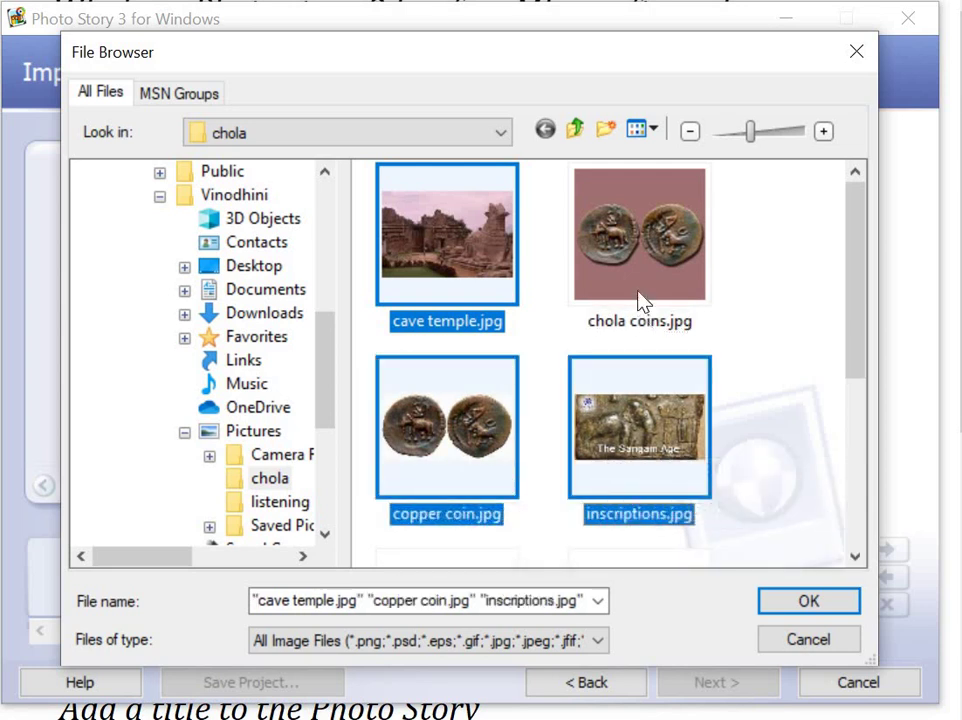
{"action": "left_click", "coordinate": [857, 481]}
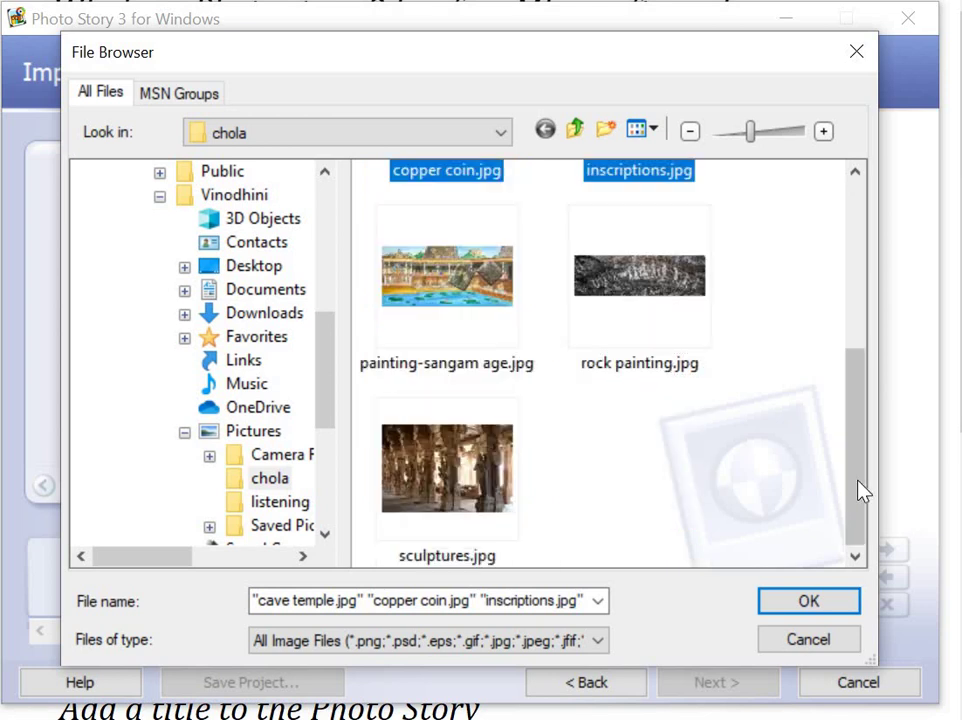
{"action": "left_click", "coordinate": [490, 344], "text": "ctrl"}
{"action": "left_click", "coordinate": [658, 333], "text": "ctrl"}
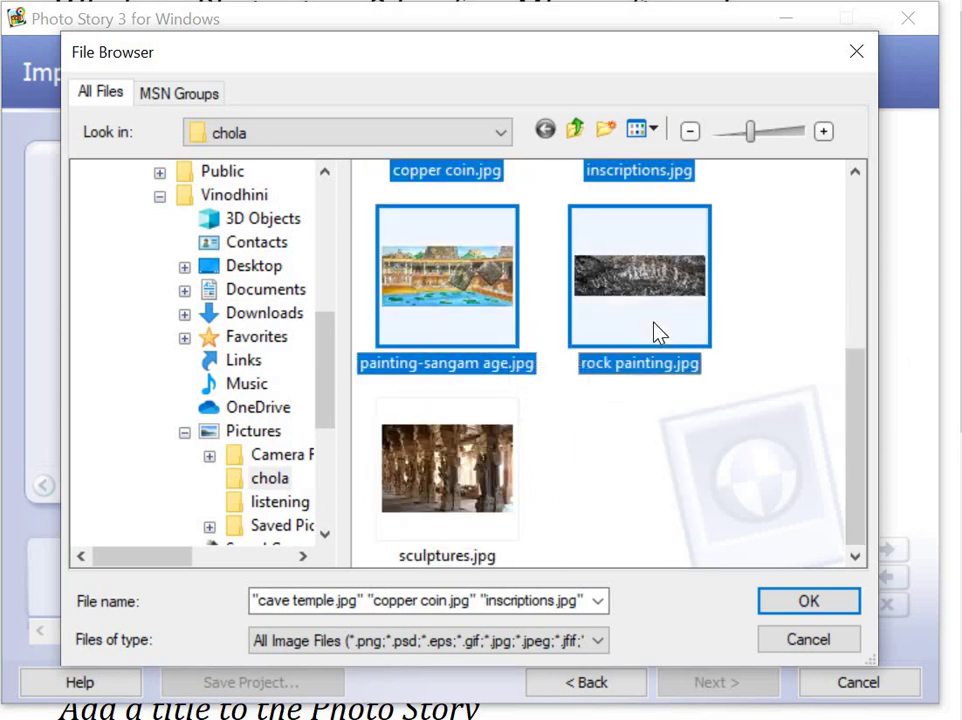
{"action": "left_click", "coordinate": [462, 453], "text": "ctrl"}
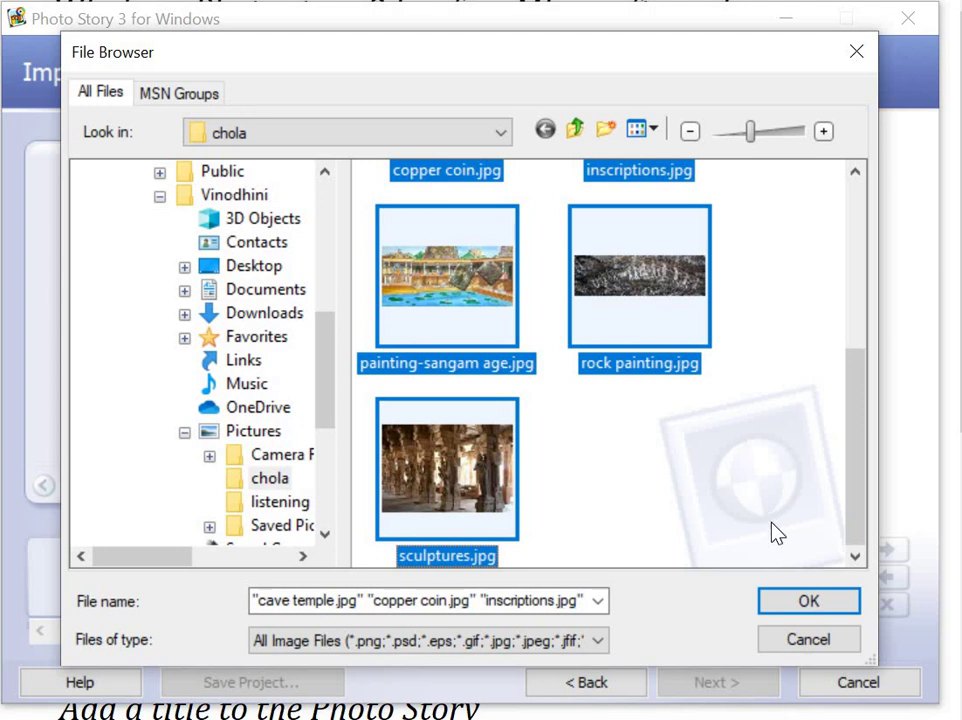
{"action": "left_click", "coordinate": [787, 601]}
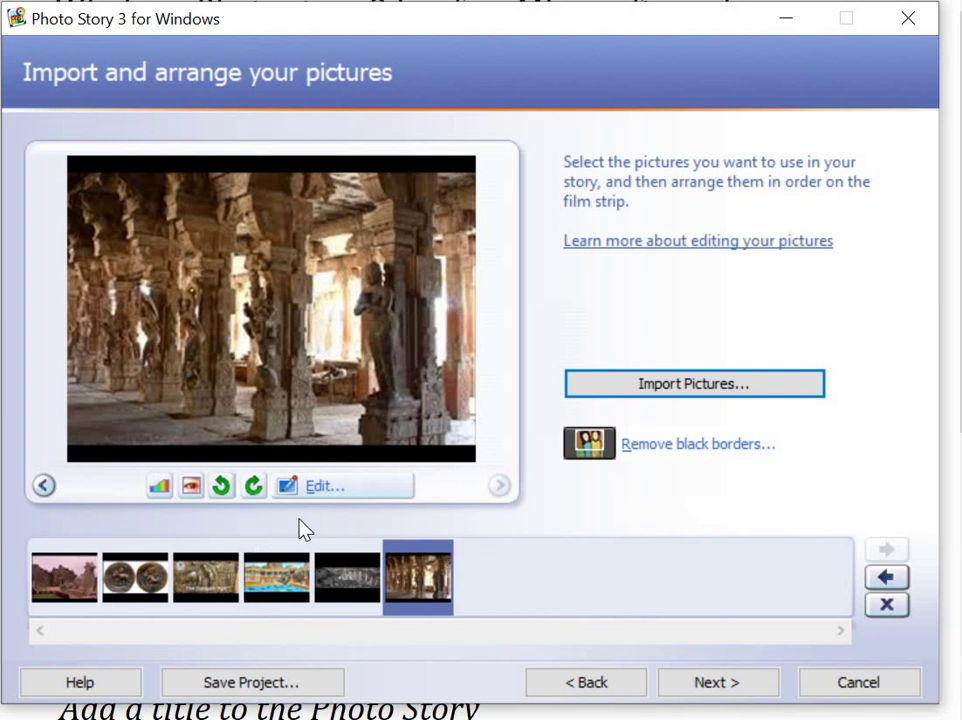
Import the additional picture chola coins.jpg from the chola folder into the story
{"action": "left_click", "coordinate": [702, 396]}
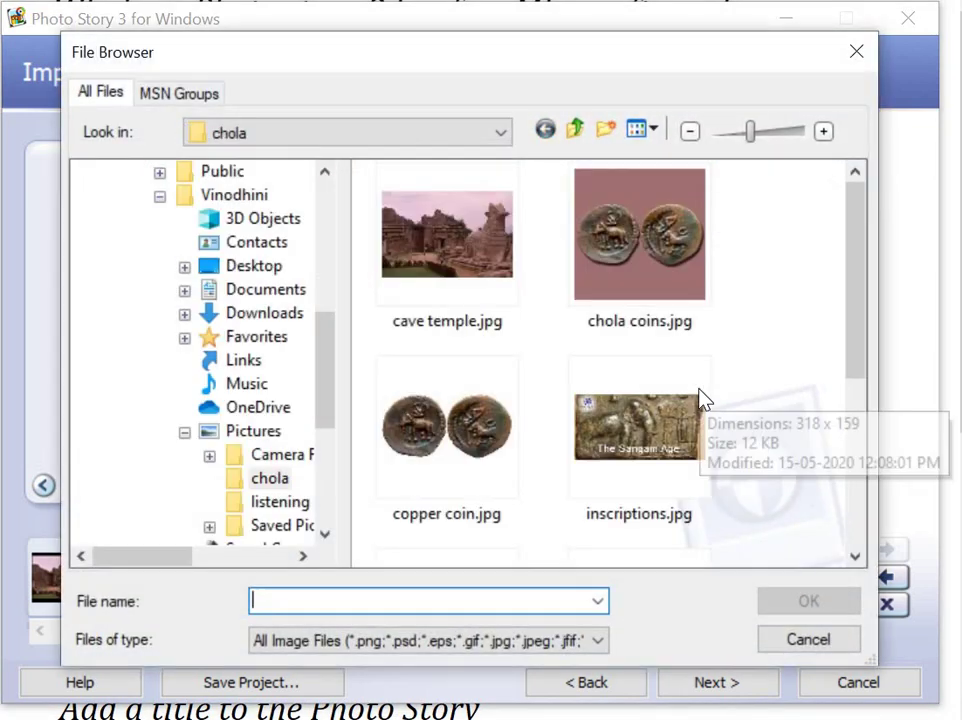
{"action": "left_click", "coordinate": [680, 248]}
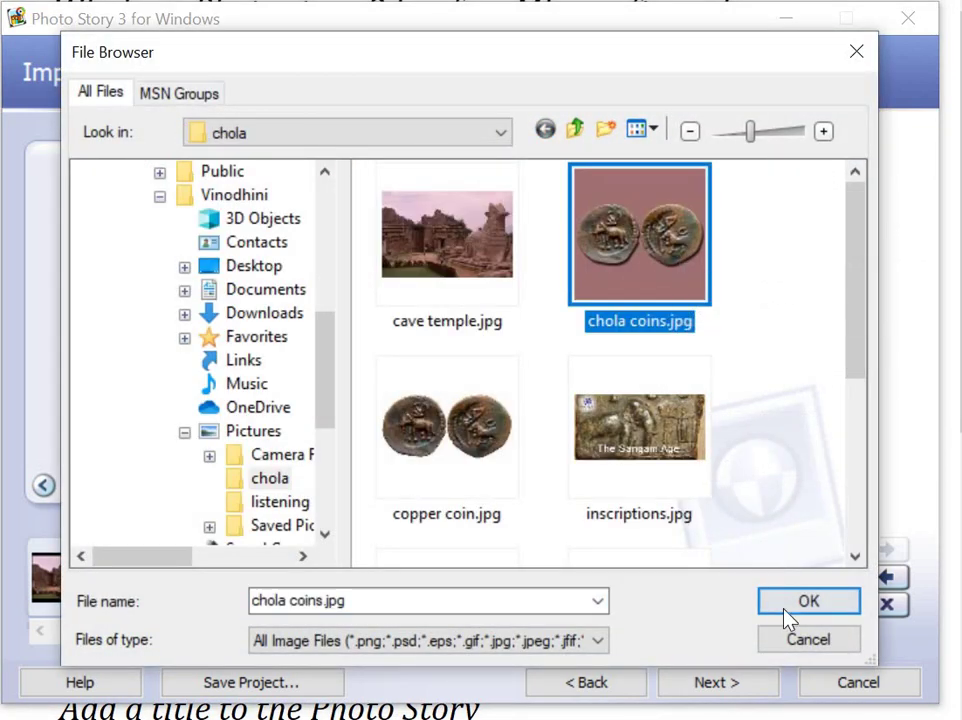
{"action": "left_click", "coordinate": [790, 612]}
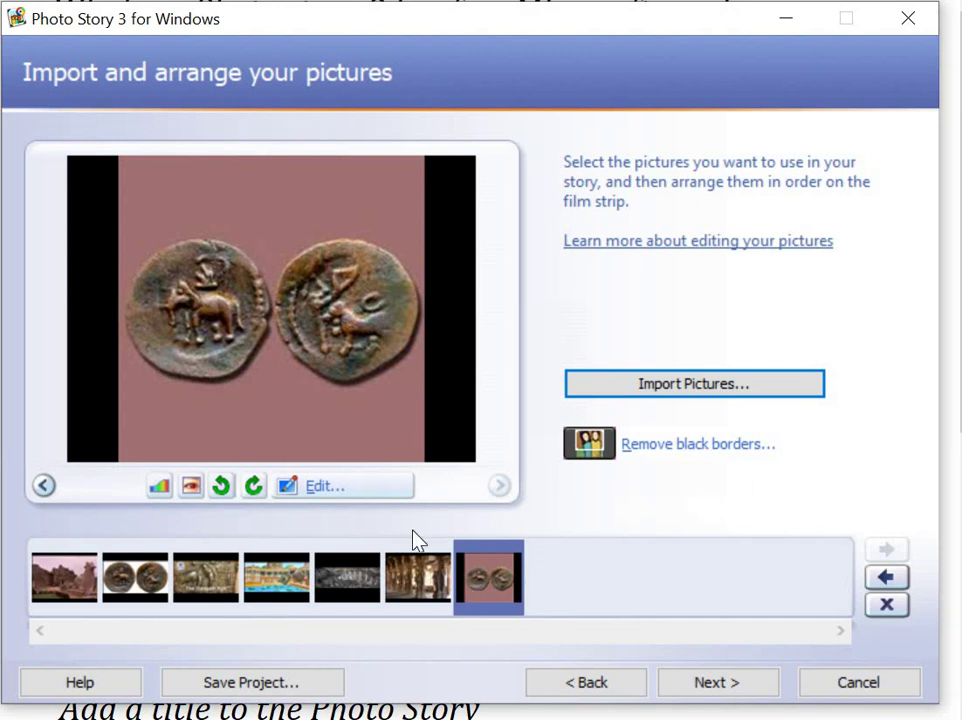
Move the chola coins picture to third place on the film strip, directly after the copper coin picture
{"action": "left_click", "coordinate": [886, 579]}
{"action": "left_click", "coordinate": [886, 579]}
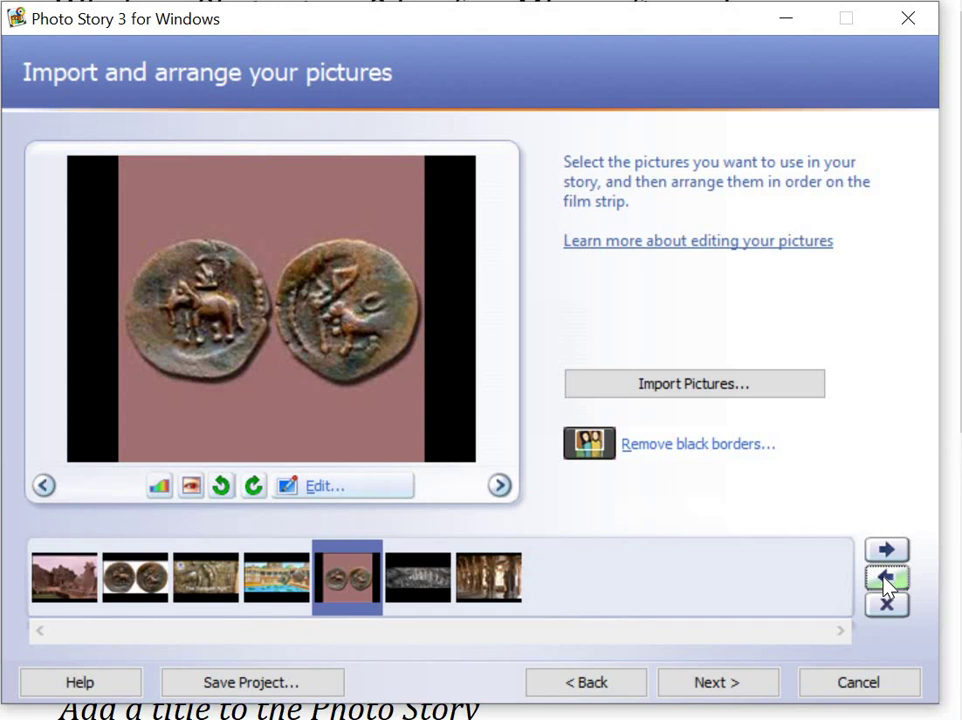
{"action": "left_click", "coordinate": [886, 579]}
{"action": "left_click", "coordinate": [886, 579]}
{"action": "left_click", "coordinate": [886, 579]}
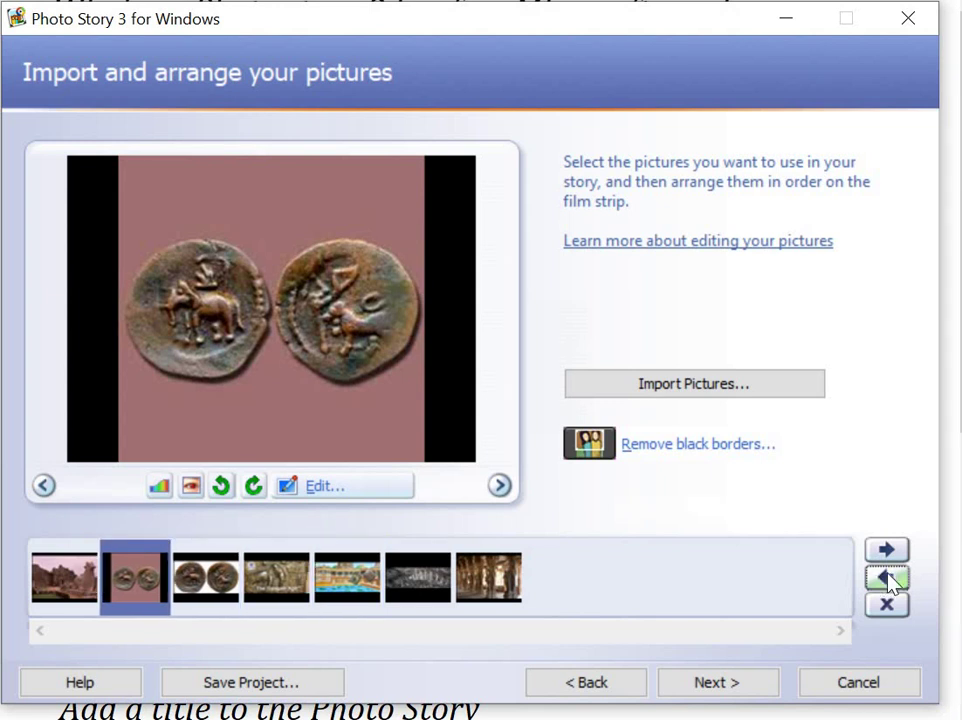
{"action": "left_click", "coordinate": [889, 558]}
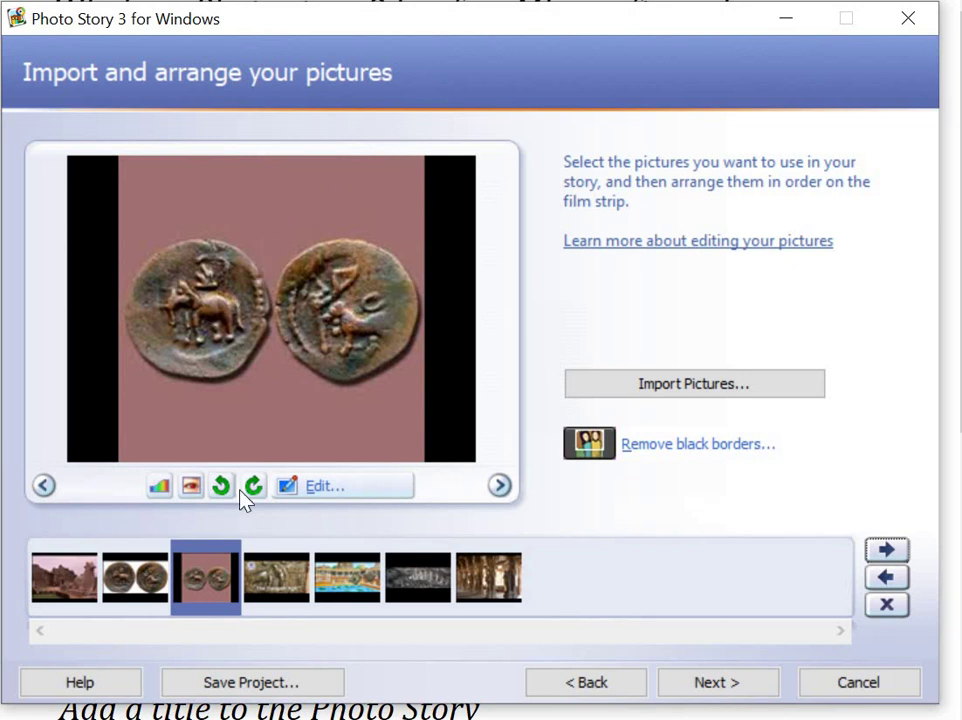
Try the colour correction and a counterclockwise rotation on the chola coins picture, reverting each one
{"action": "left_click", "coordinate": [160, 495]}
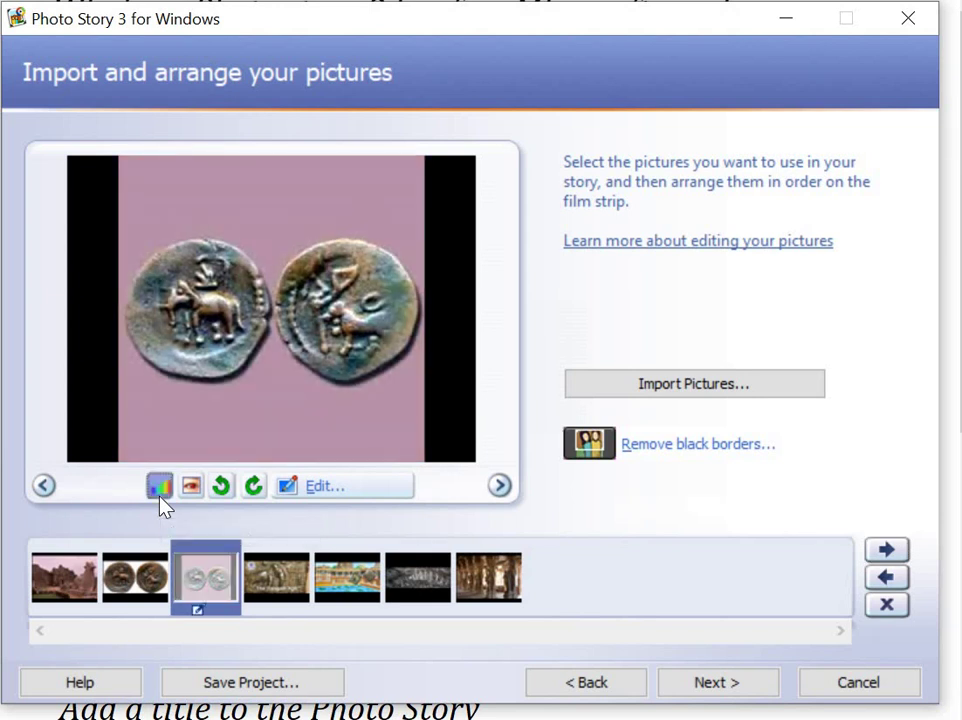
{"action": "left_click", "coordinate": [159, 495]}
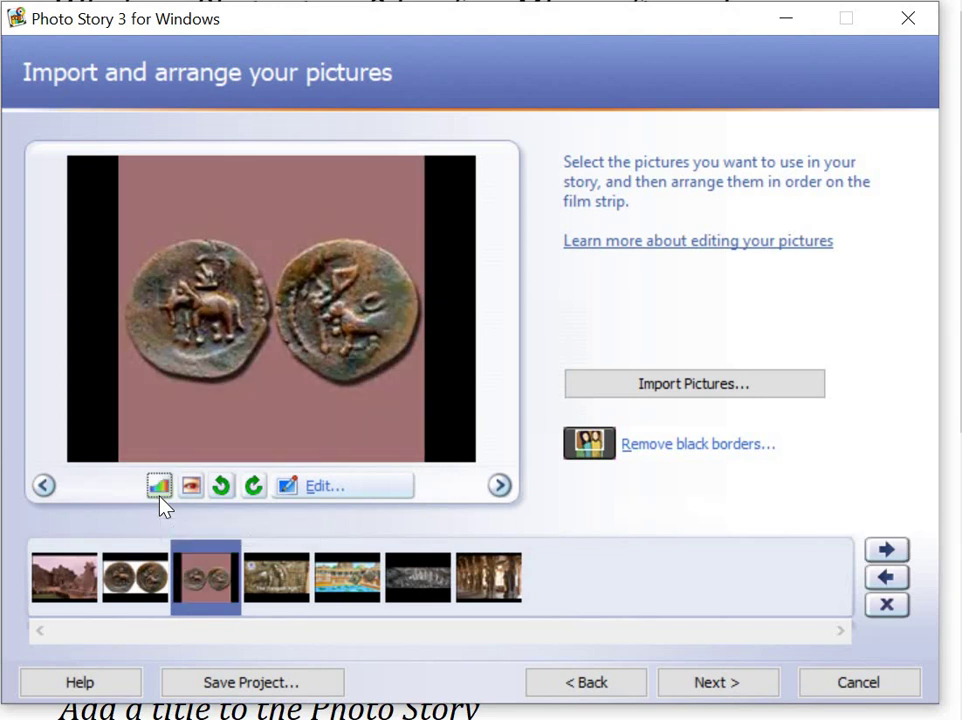
{"action": "left_click", "coordinate": [222, 488]}
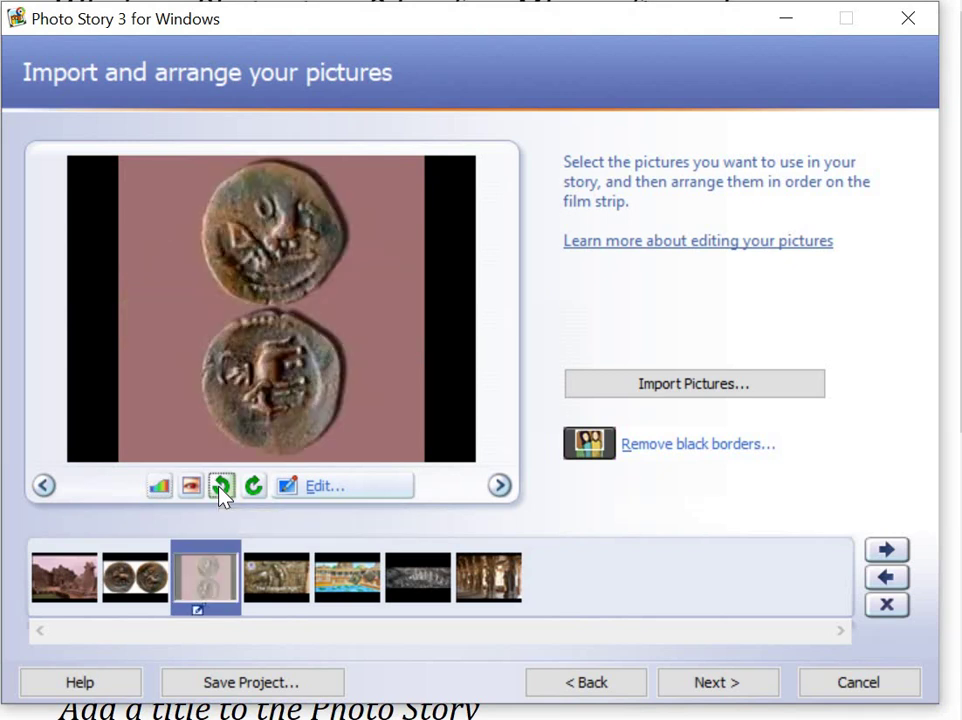
{"action": "left_click", "coordinate": [257, 490]}
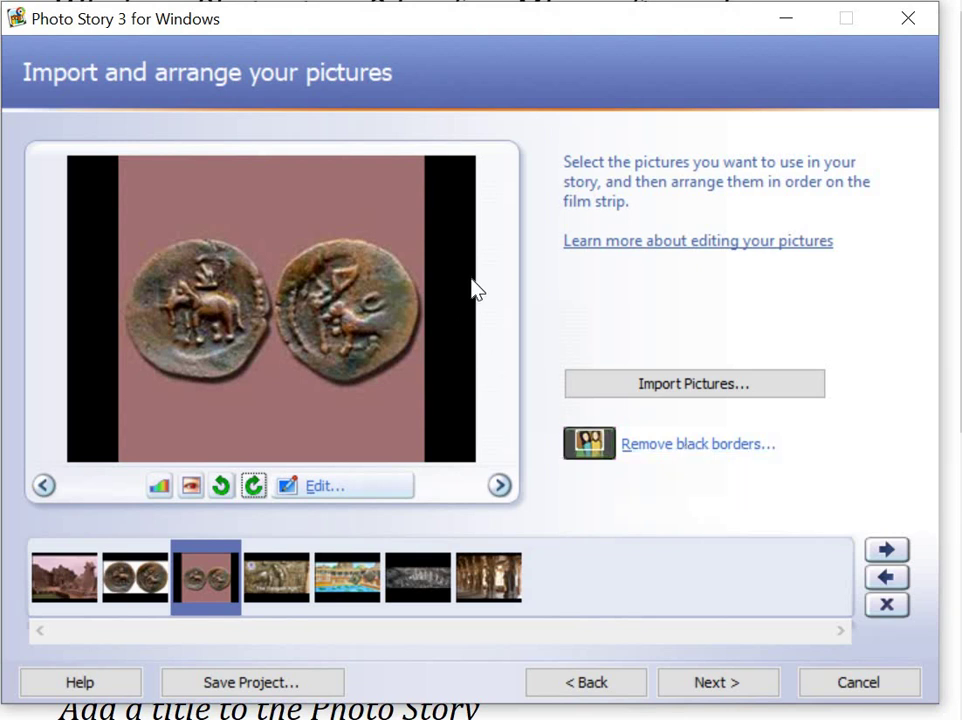
Start removing black borders and accept the cave temple picture with its crop widened to about 255 x 191 pixels
{"action": "left_click", "coordinate": [701, 455]}
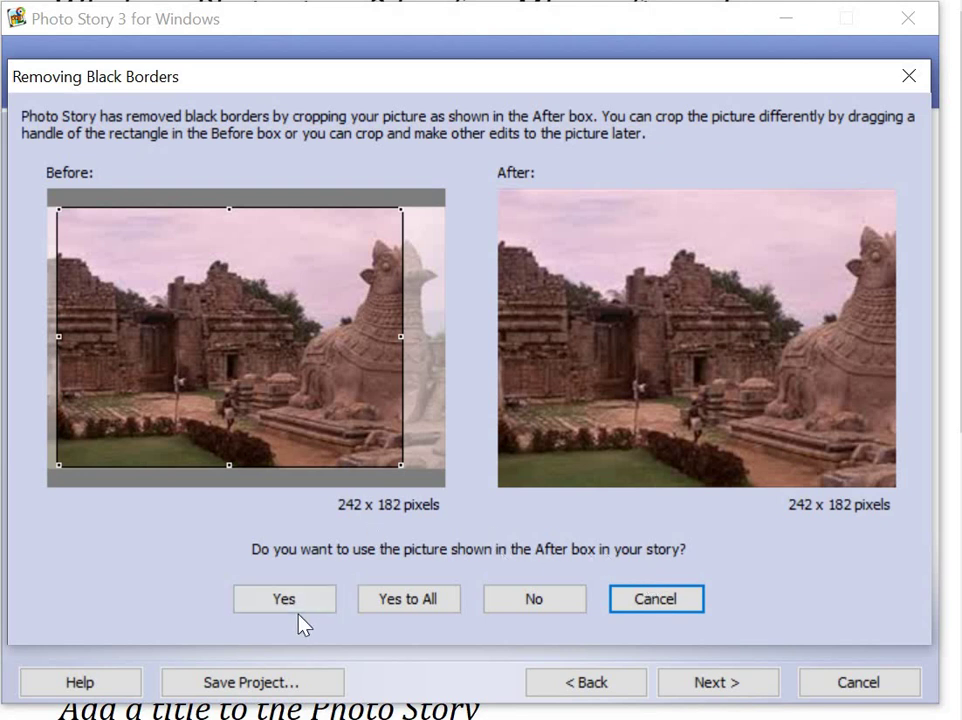
{"action": "left_click", "coordinate": [402, 336]}
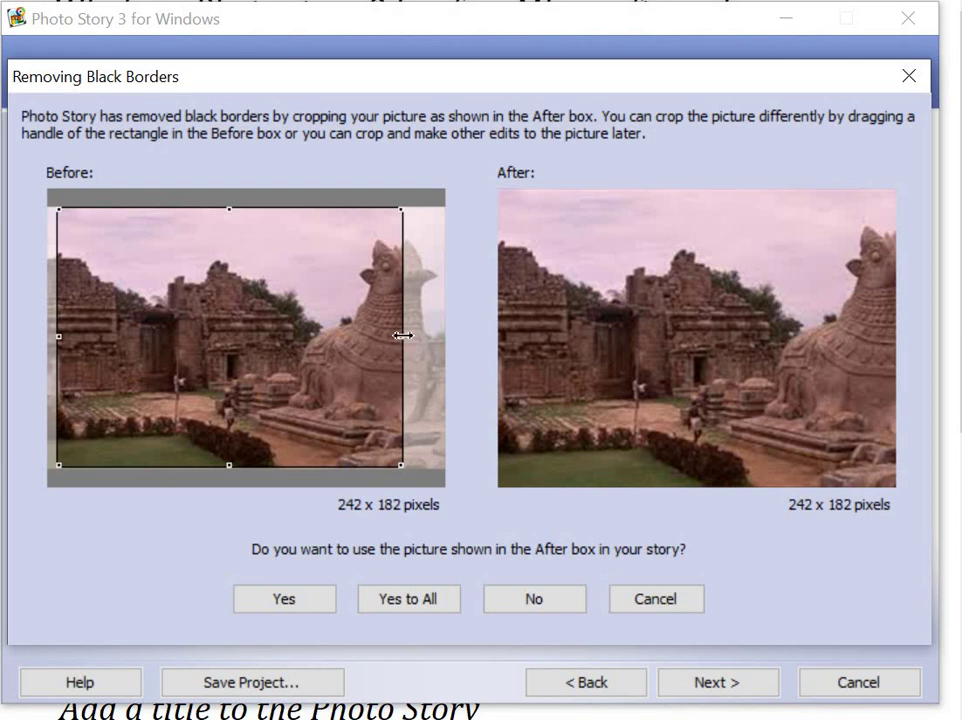
{"action": "left_click_drag", "start_coordinate": [402, 336], "coordinate": [420, 337]}
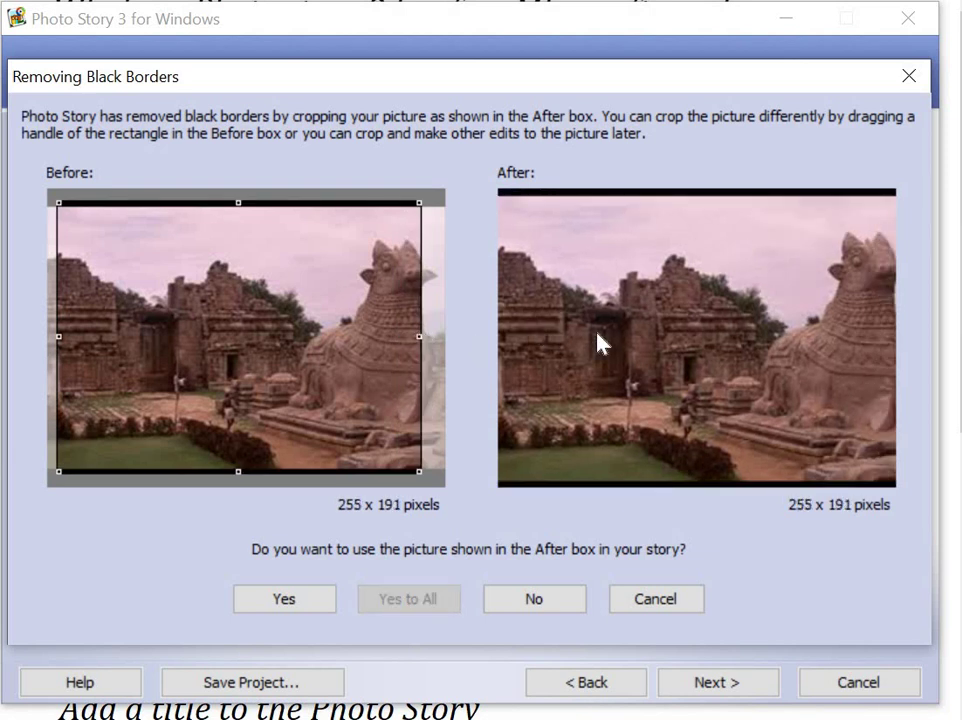
{"action": "left_click", "coordinate": [285, 600]}
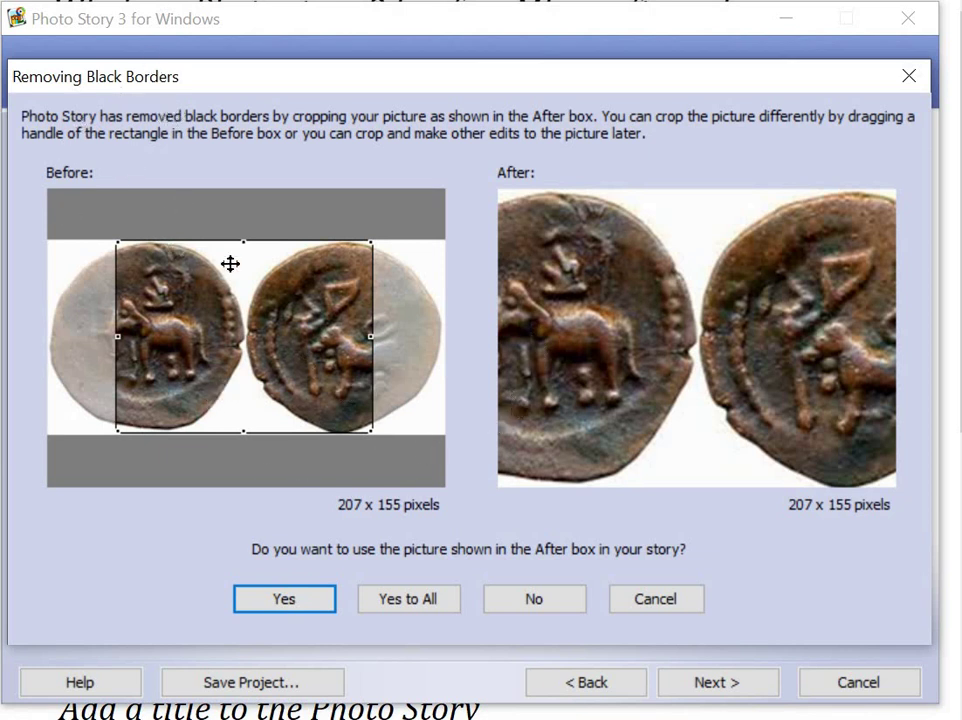
Reject the border crop for the copper coin picture, accept it for chola coins, and cancel border removal for the remaining pictures
{"action": "left_click", "coordinate": [534, 601]}
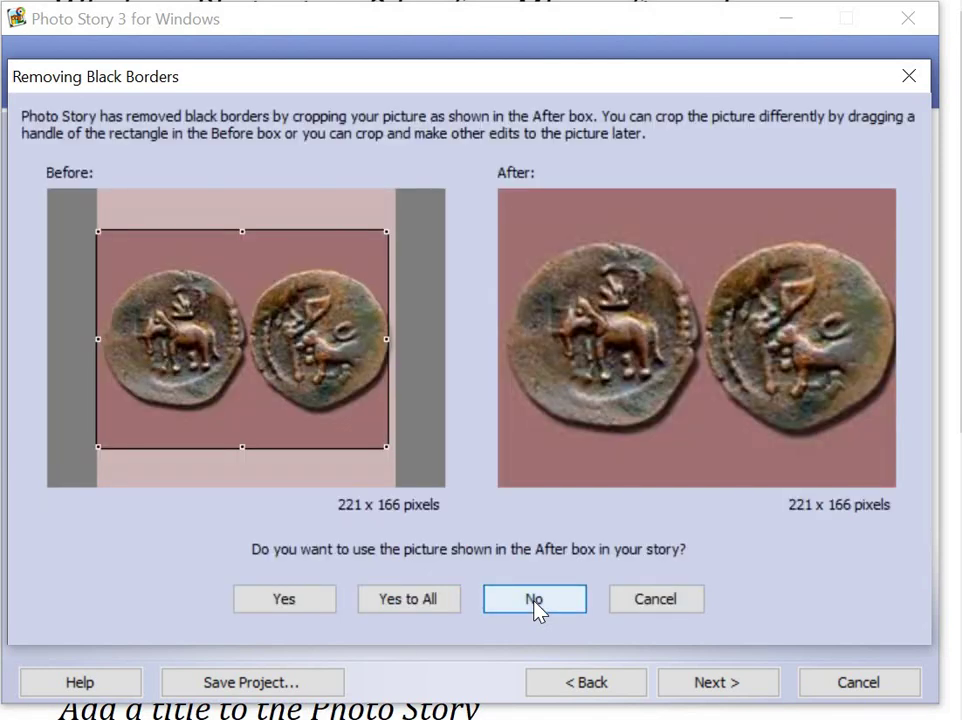
{"action": "left_click", "coordinate": [284, 600]}
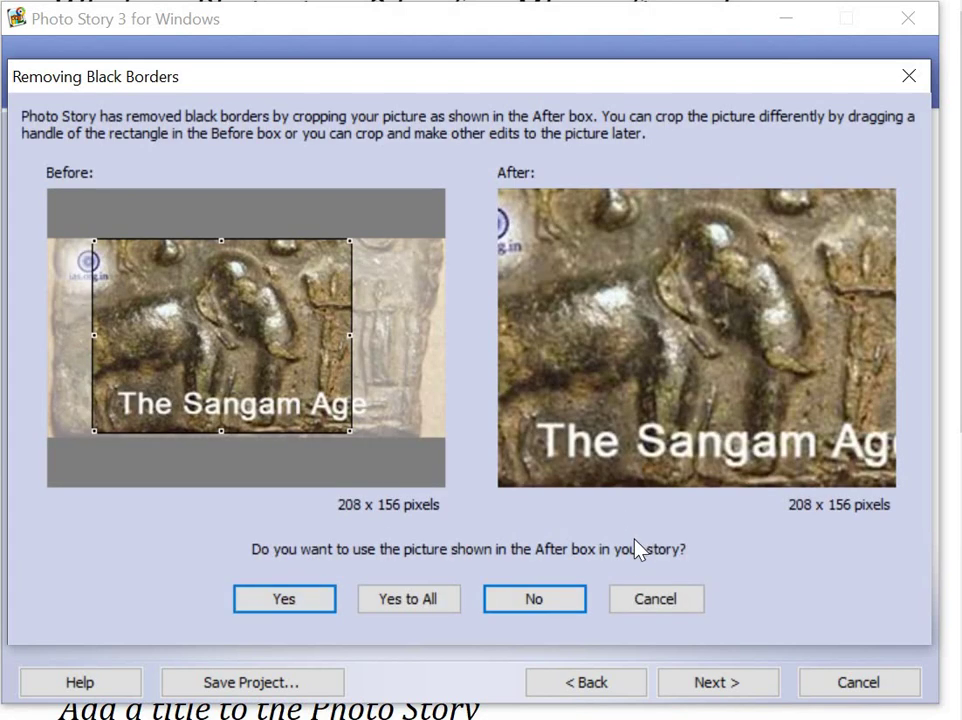
{"action": "left_click", "coordinate": [652, 601]}
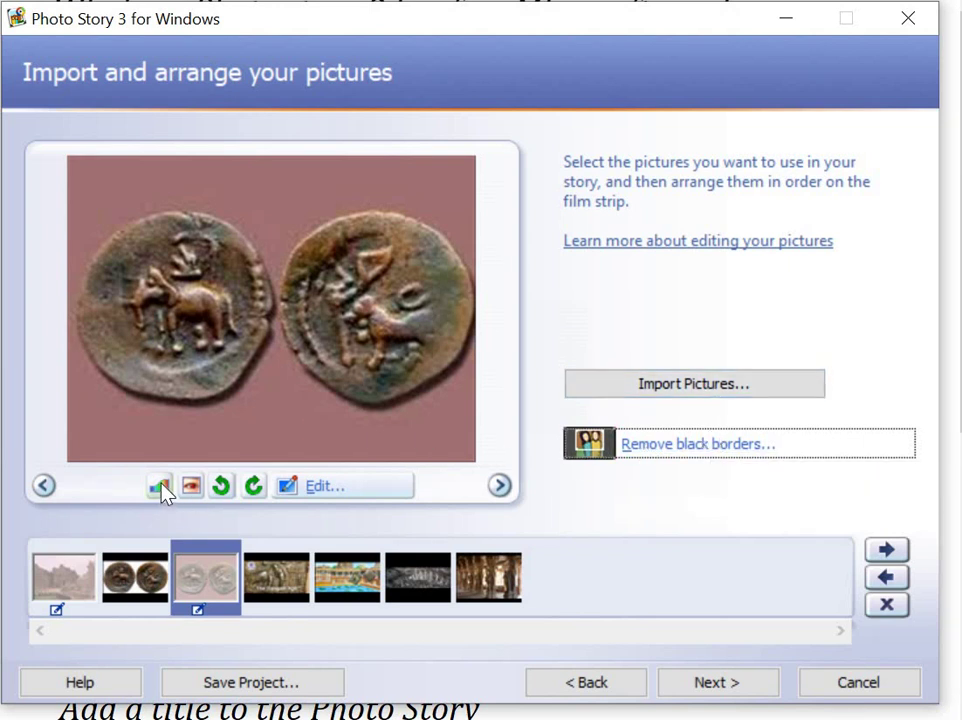
Open the chola coins picture for editing, try a counterclockwise rotation, rotate it back clockwise and save
{"action": "left_click", "coordinate": [334, 497]}
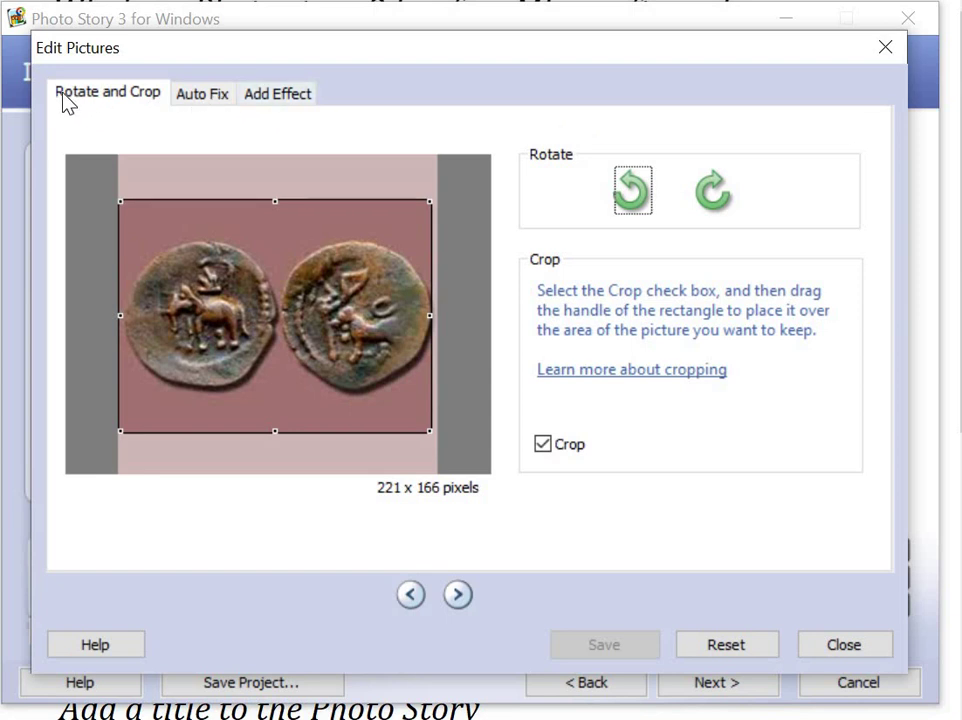
{"action": "left_click", "coordinate": [633, 190]}
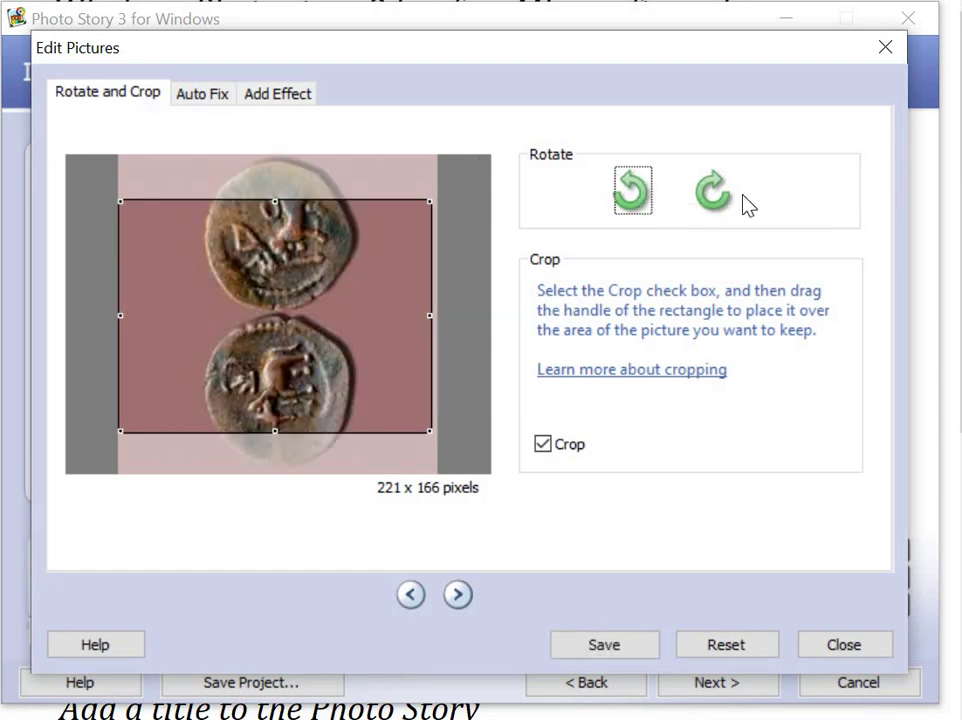
{"action": "left_click", "coordinate": [719, 216]}
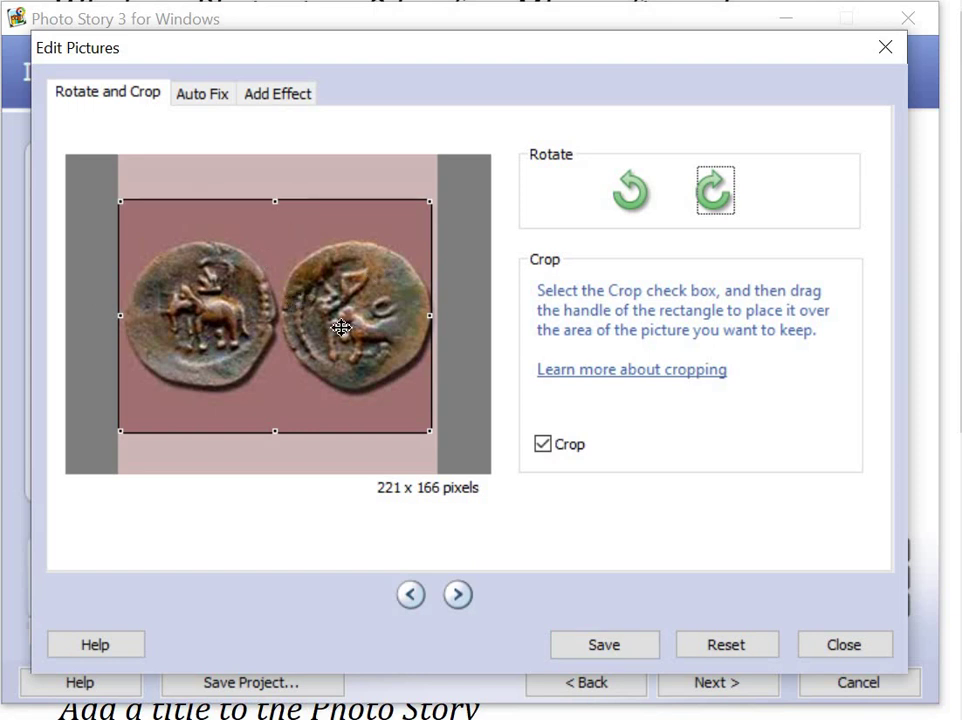
{"action": "left_click", "coordinate": [596, 648]}
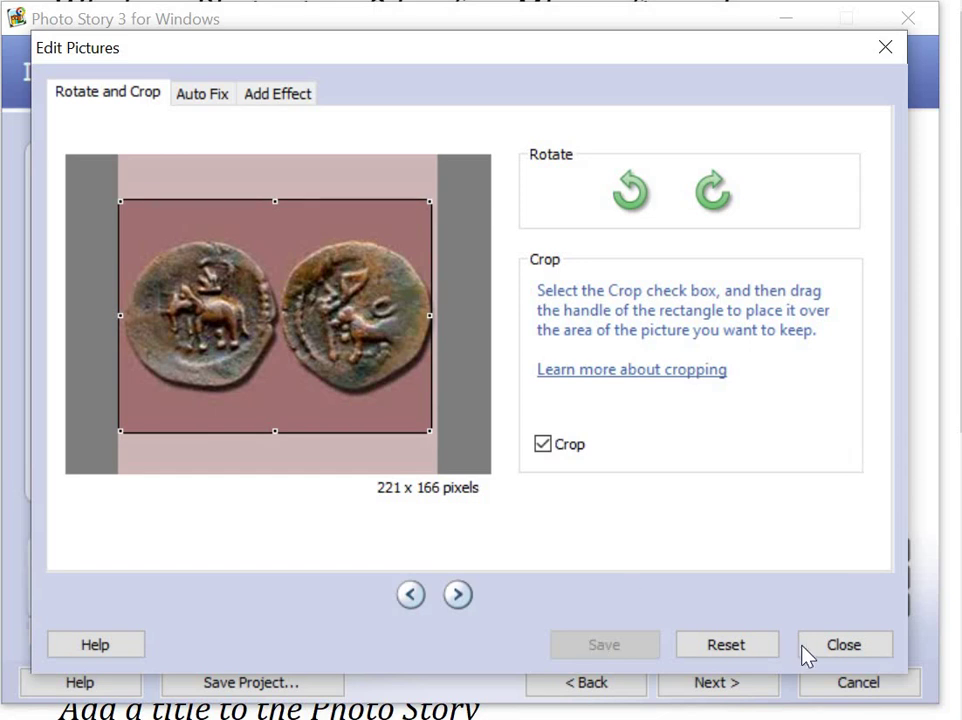
Turn on contrast correction for the chola coins picture, try the colour level correction and switch it off again, and save
{"action": "left_click", "coordinate": [221, 98]}
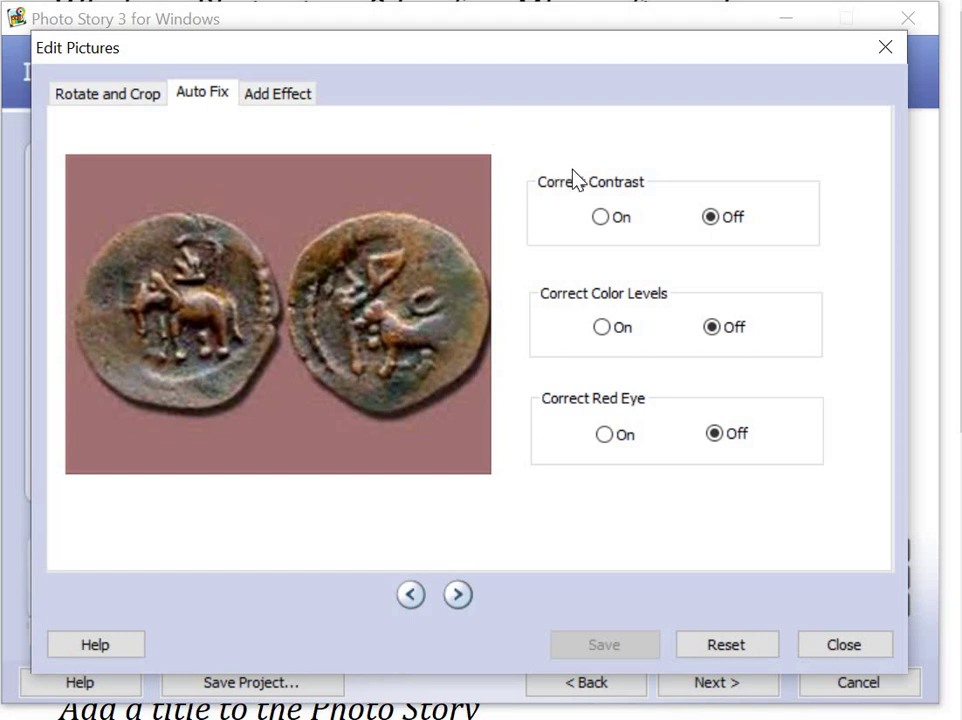
{"action": "left_click", "coordinate": [600, 217]}
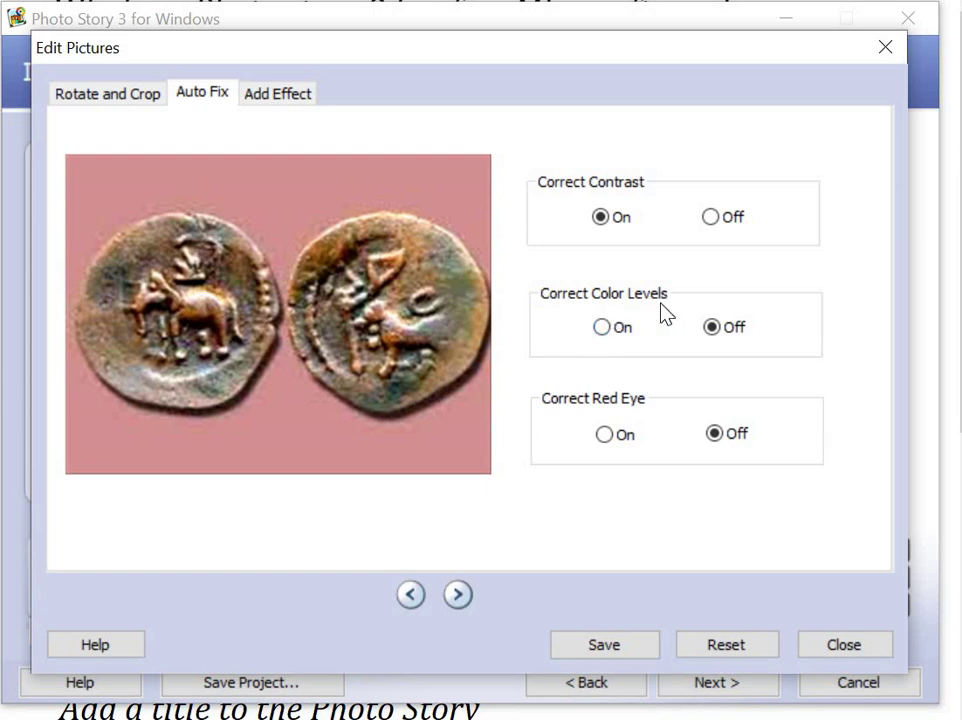
{"action": "left_click", "coordinate": [603, 330]}
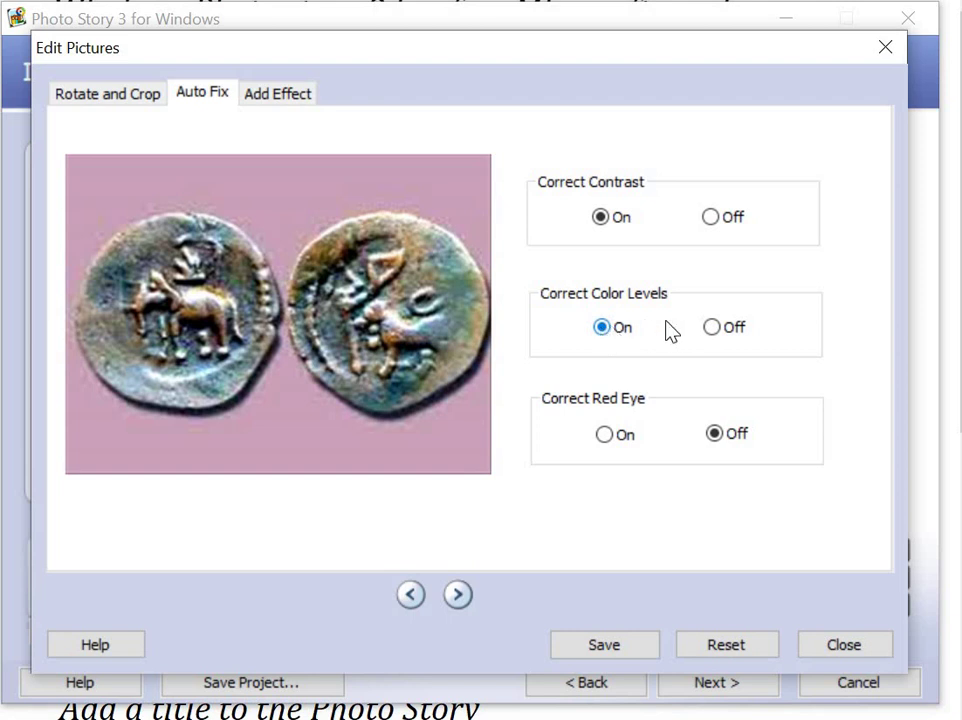
{"action": "left_click", "coordinate": [711, 330]}
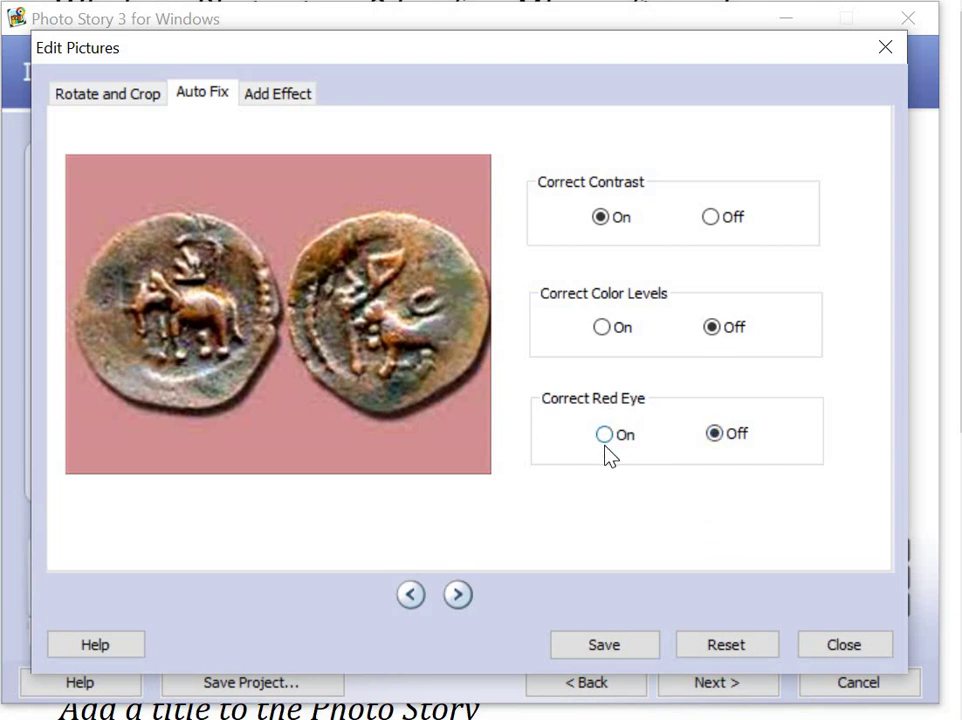
{"action": "left_click", "coordinate": [604, 645]}
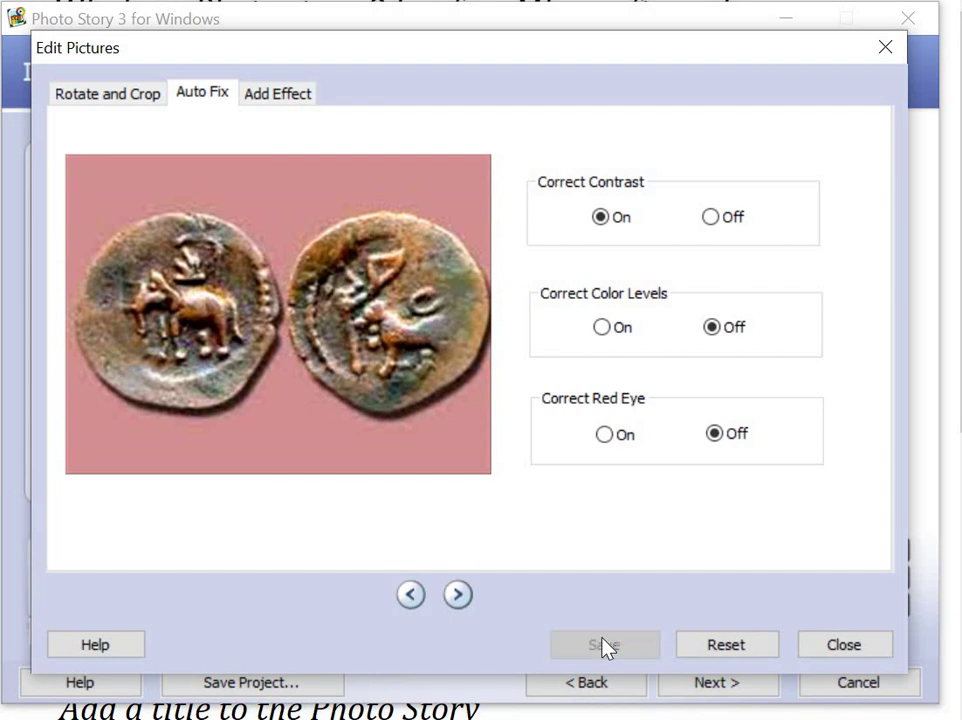
Try the Black and White, Chalk and Charcoal, Negative and Diffuse Glow effects on the chola coins picture and close the editor without saving them
{"action": "left_click", "coordinate": [278, 100]}
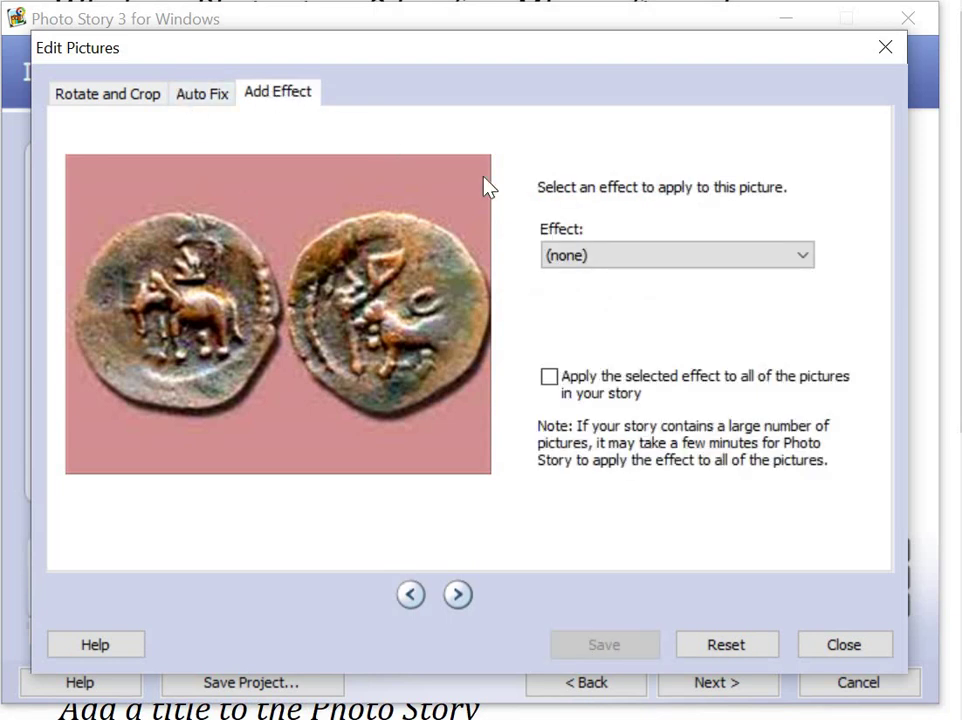
{"action": "left_click", "coordinate": [752, 258]}
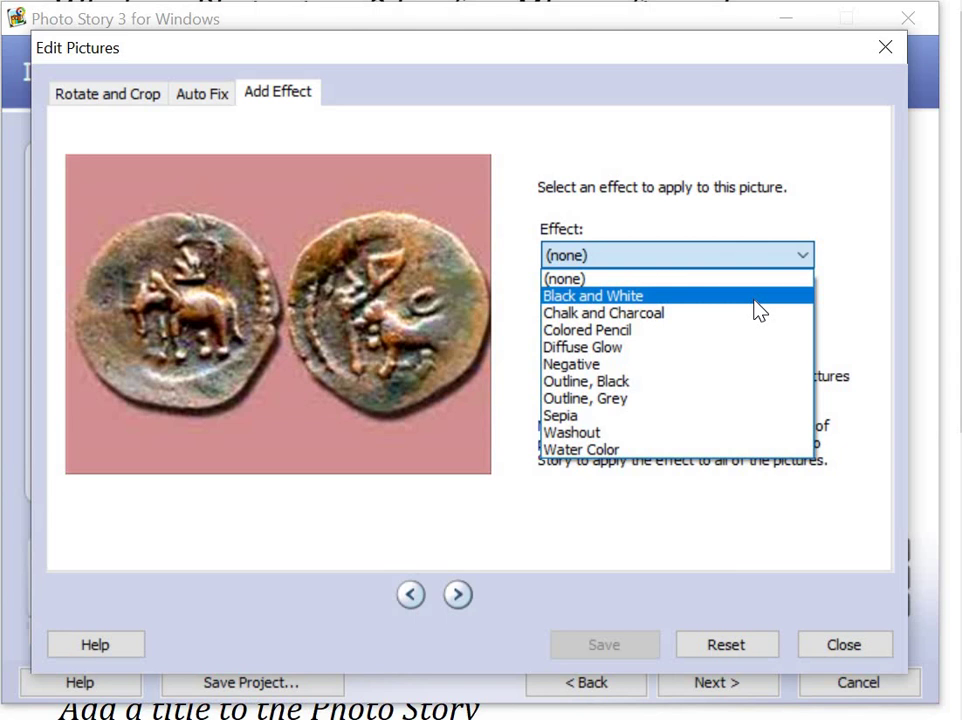
{"action": "left_click", "coordinate": [755, 300]}
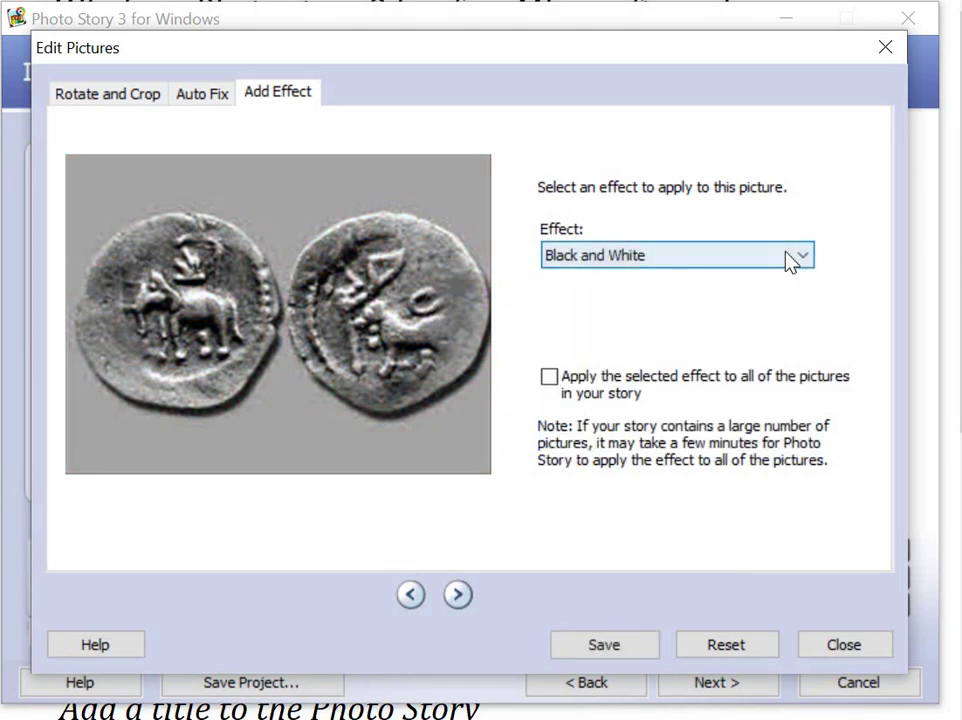
{"action": "left_click", "coordinate": [794, 259]}
{"action": "left_click", "coordinate": [766, 314]}
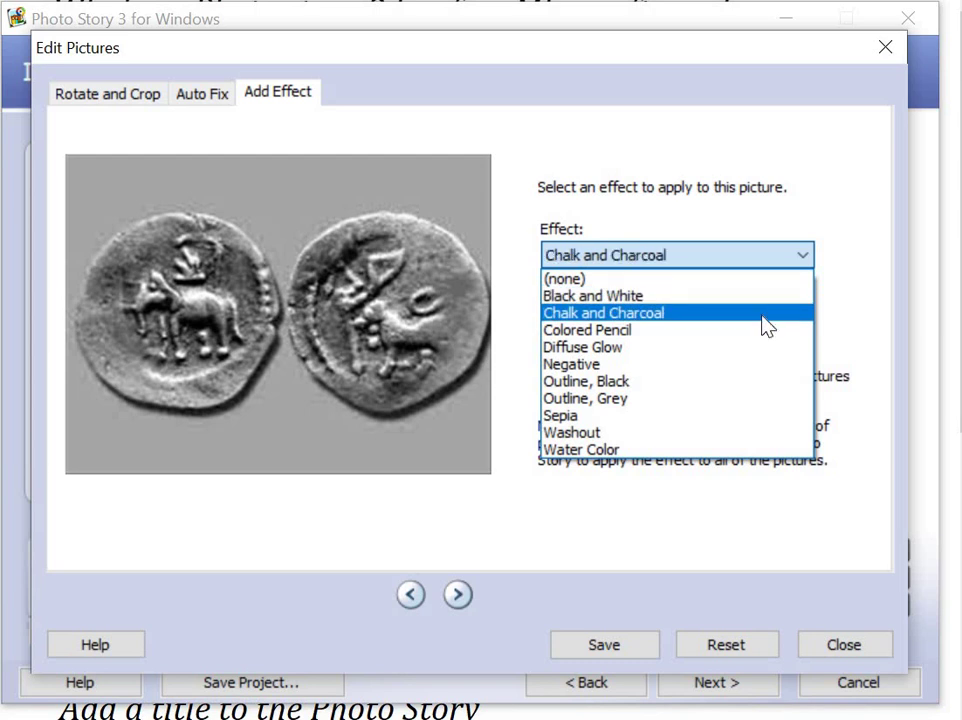
{"action": "left_click", "coordinate": [795, 258]}
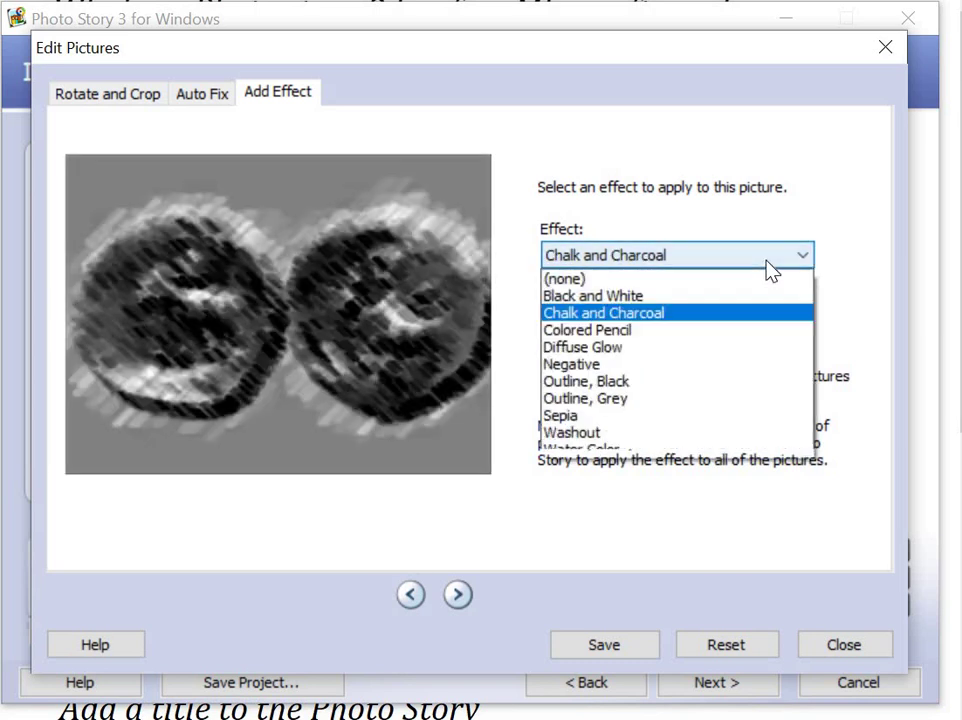
{"action": "left_click", "coordinate": [736, 366]}
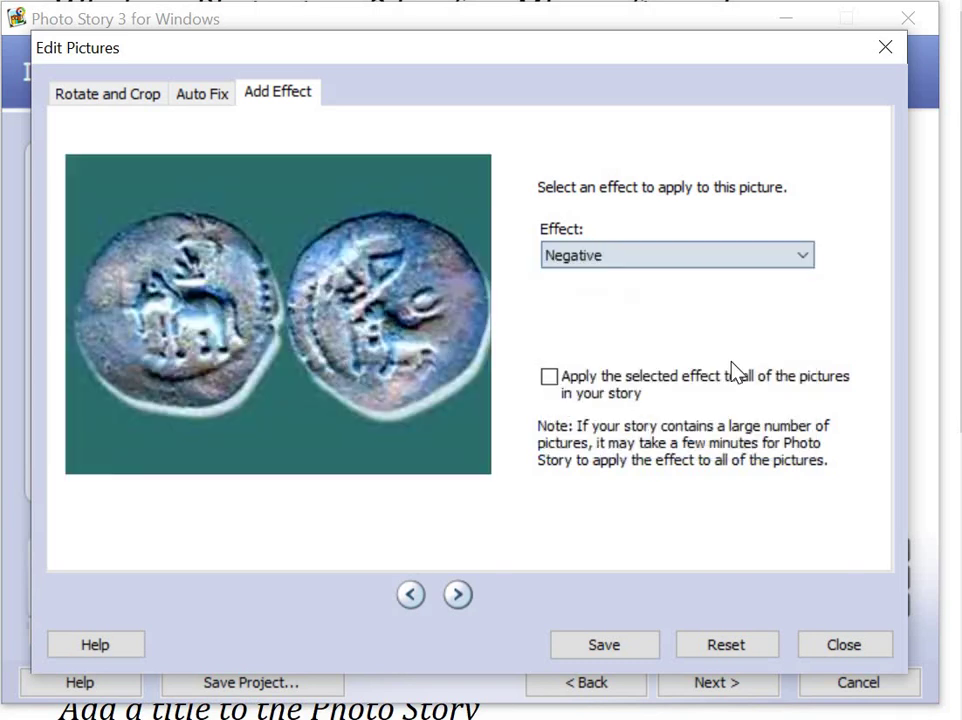
{"action": "left_click", "coordinate": [752, 256]}
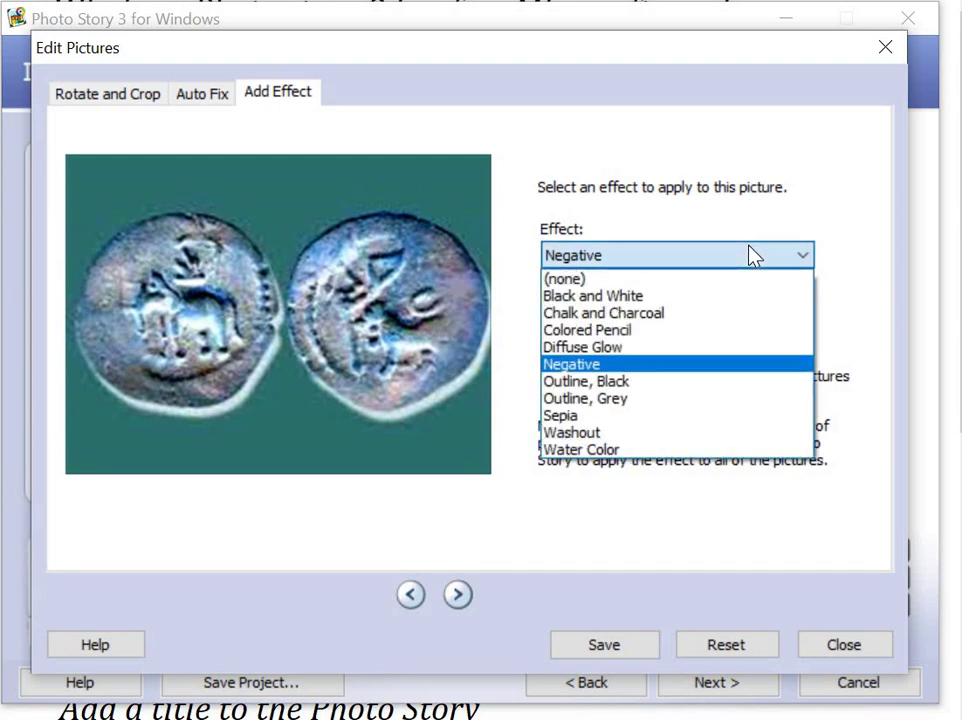
{"action": "left_click", "coordinate": [740, 348]}
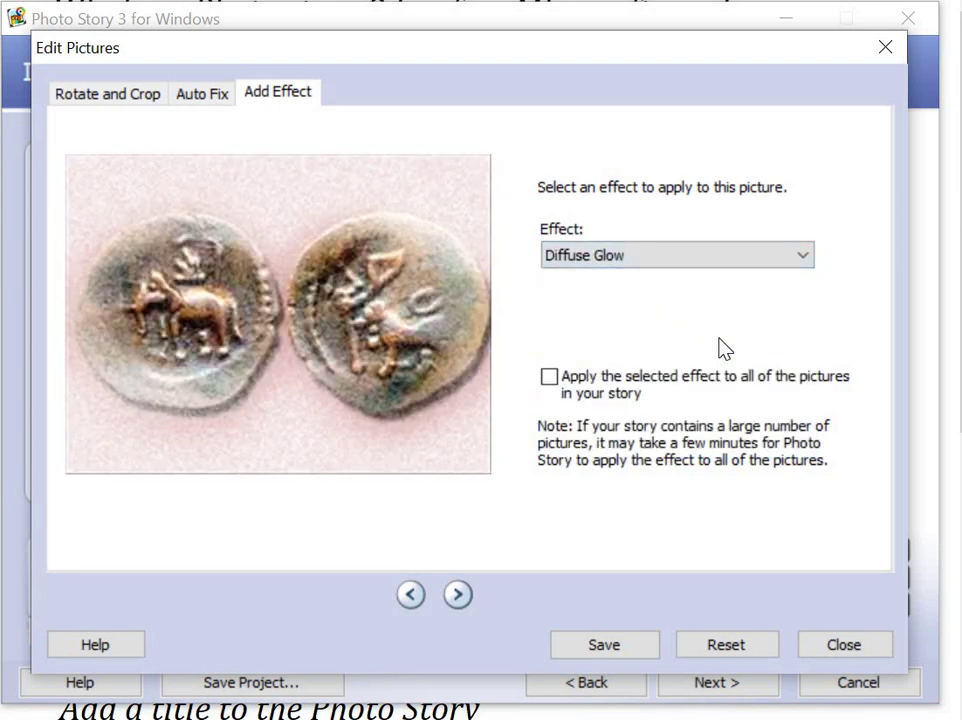
{"action": "left_click", "coordinate": [820, 648]}
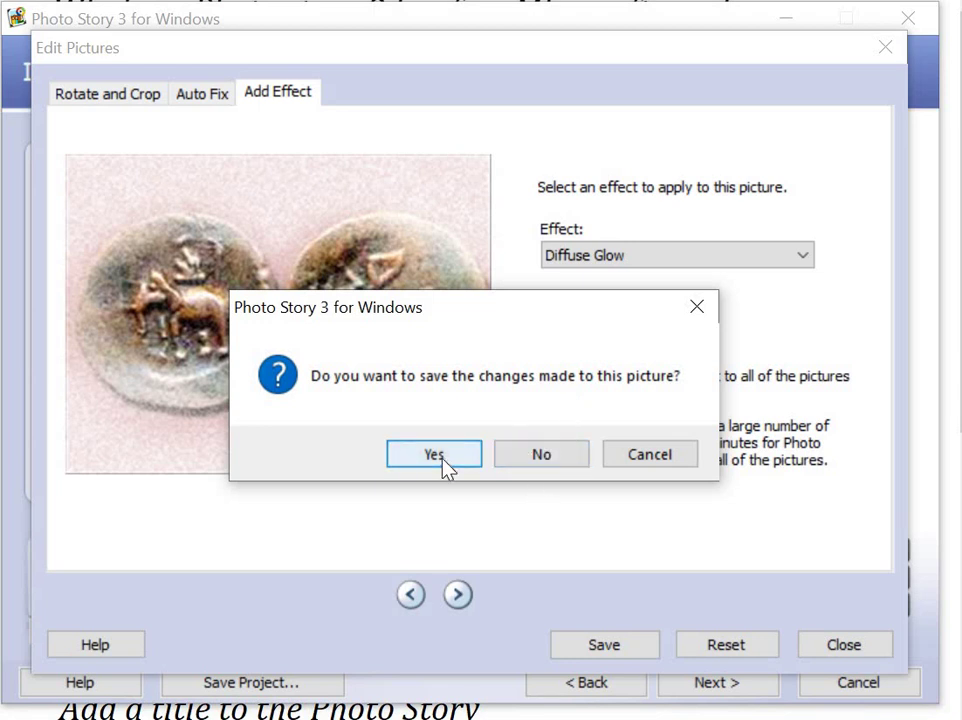
{"action": "left_click", "coordinate": [511, 451]}
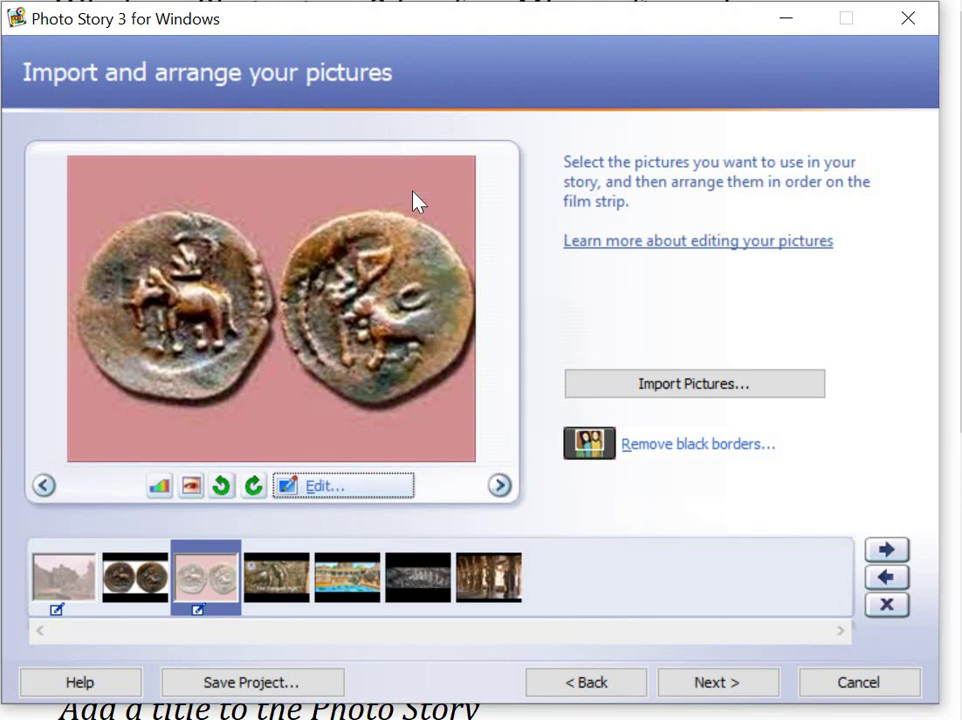
Continue to the title page and give the copper coin picture, second in the film strip, the title "Chola period copper coins"
{"action": "left_click", "coordinate": [699, 690]}
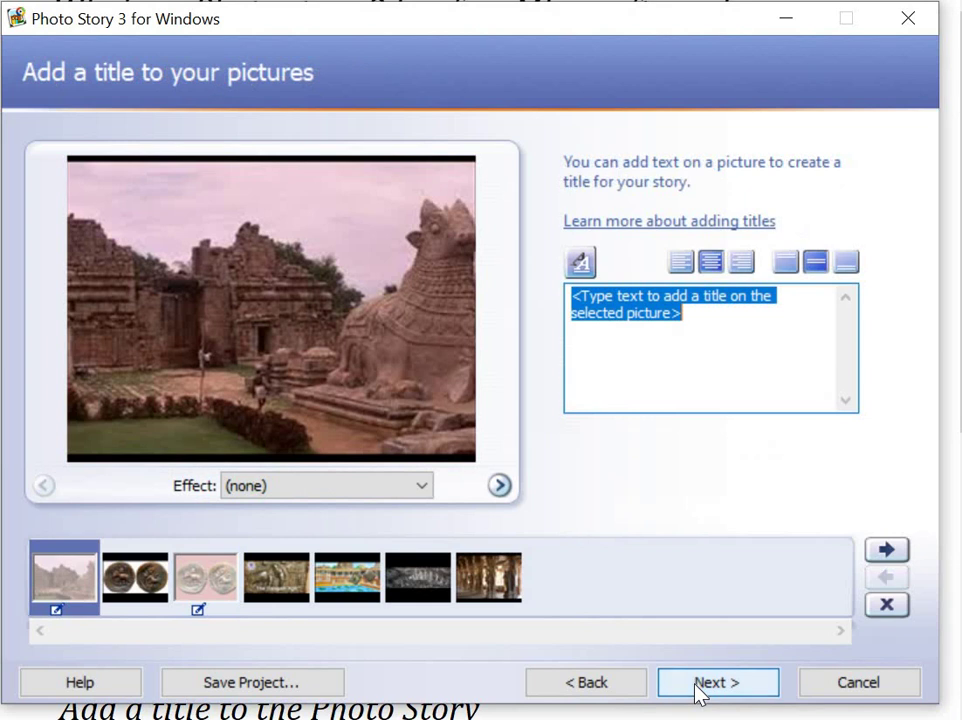
{"action": "left_click", "coordinate": [721, 314]}
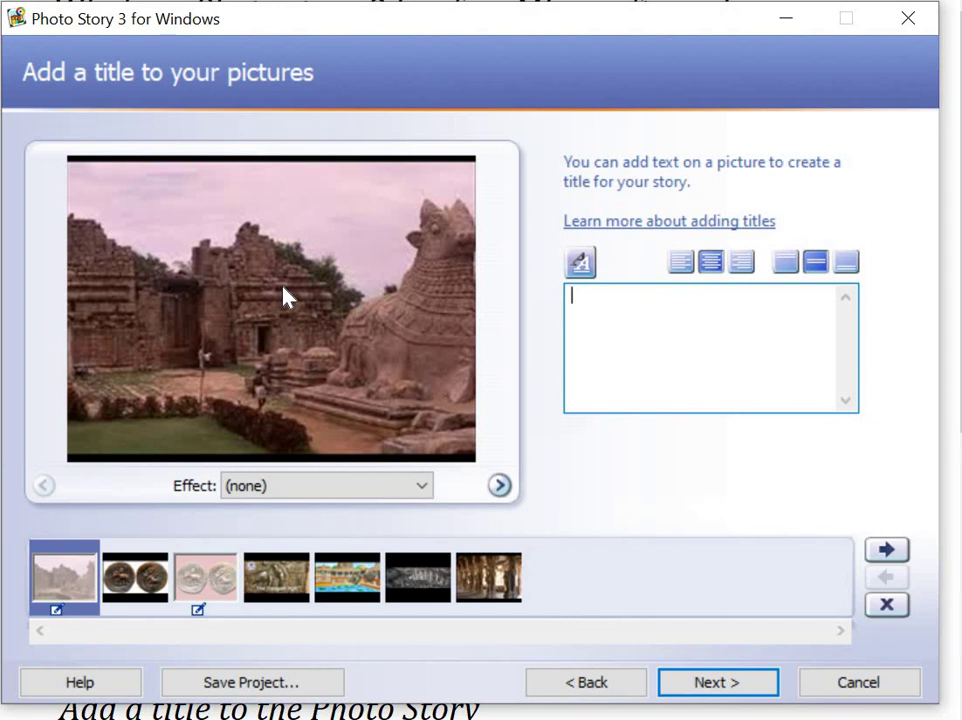
{"action": "left_click", "coordinate": [157, 589]}
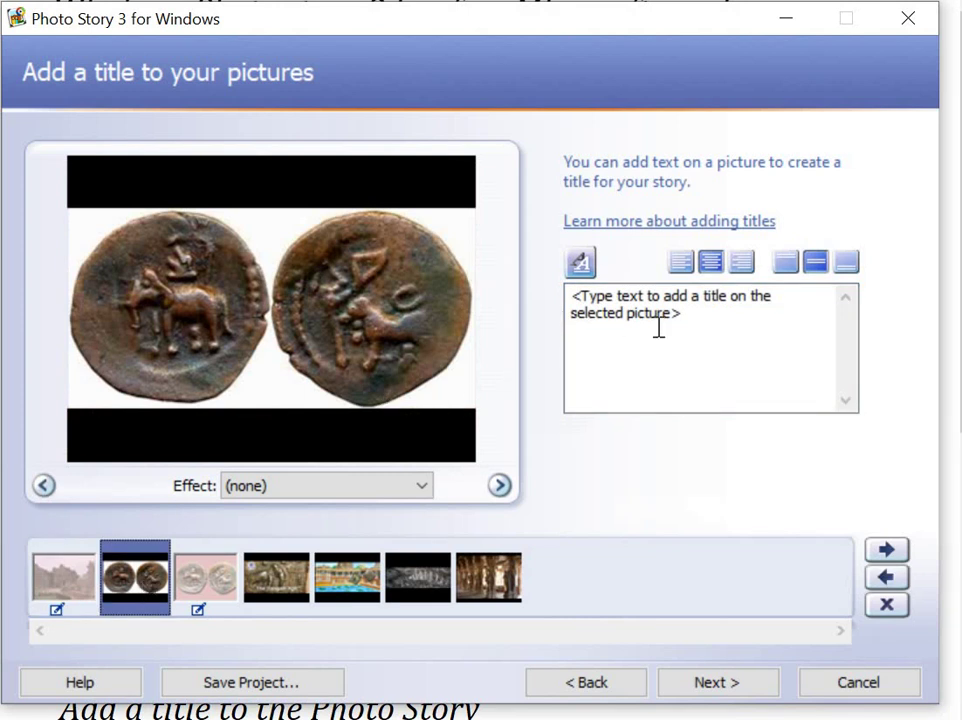
{"action": "left_click", "coordinate": [690, 318]}
{"action": "key", "text": "Delete"}
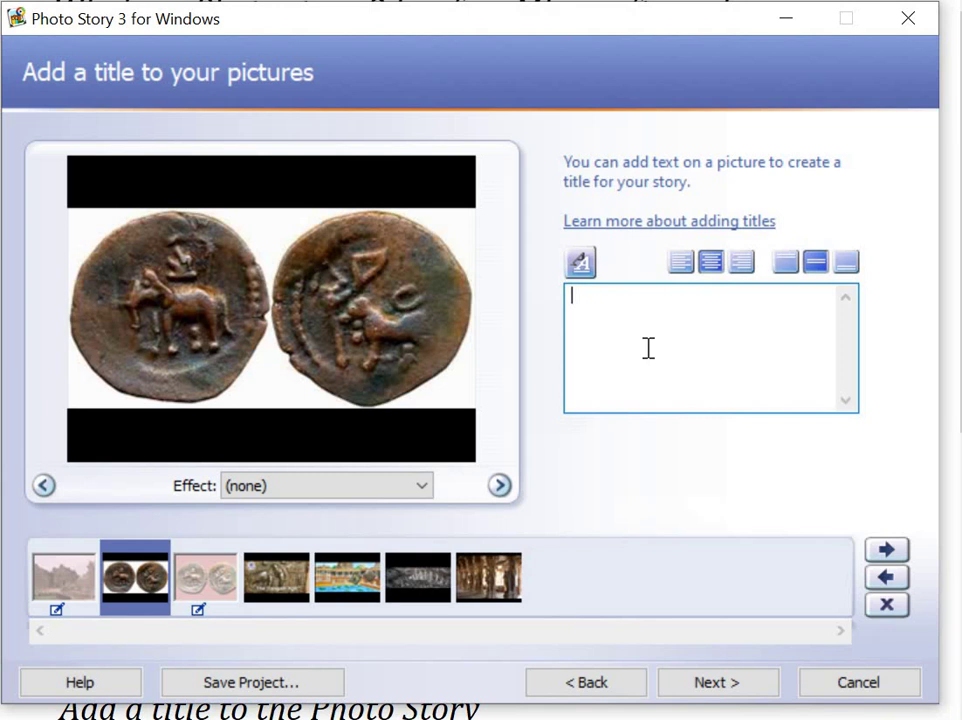
{"action": "type", "text": "Chola"}
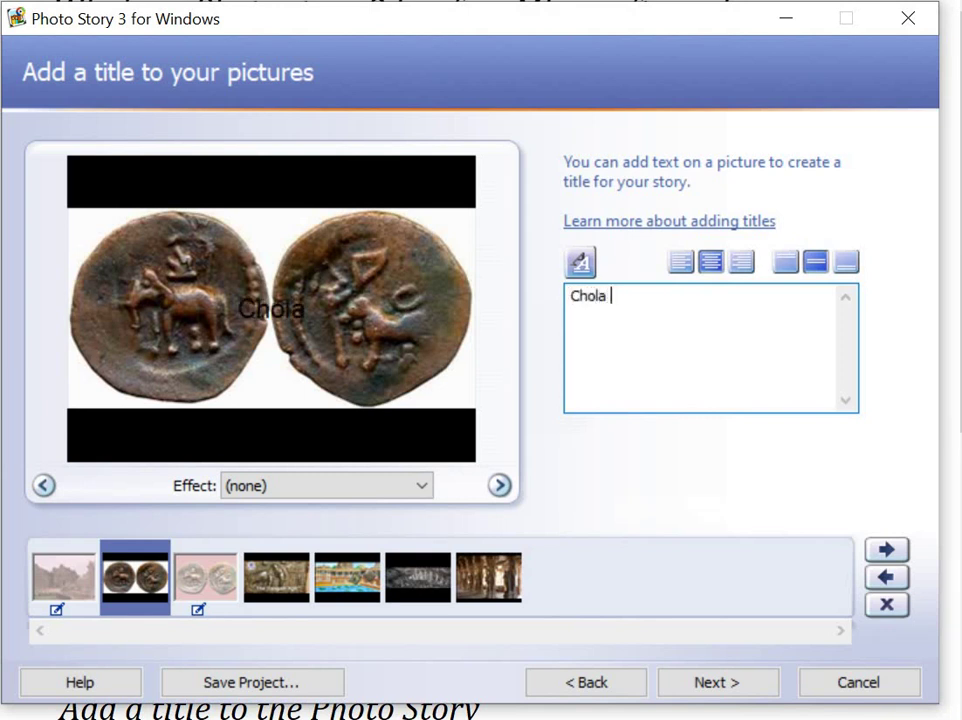
{"action": "type", "text": " p"}
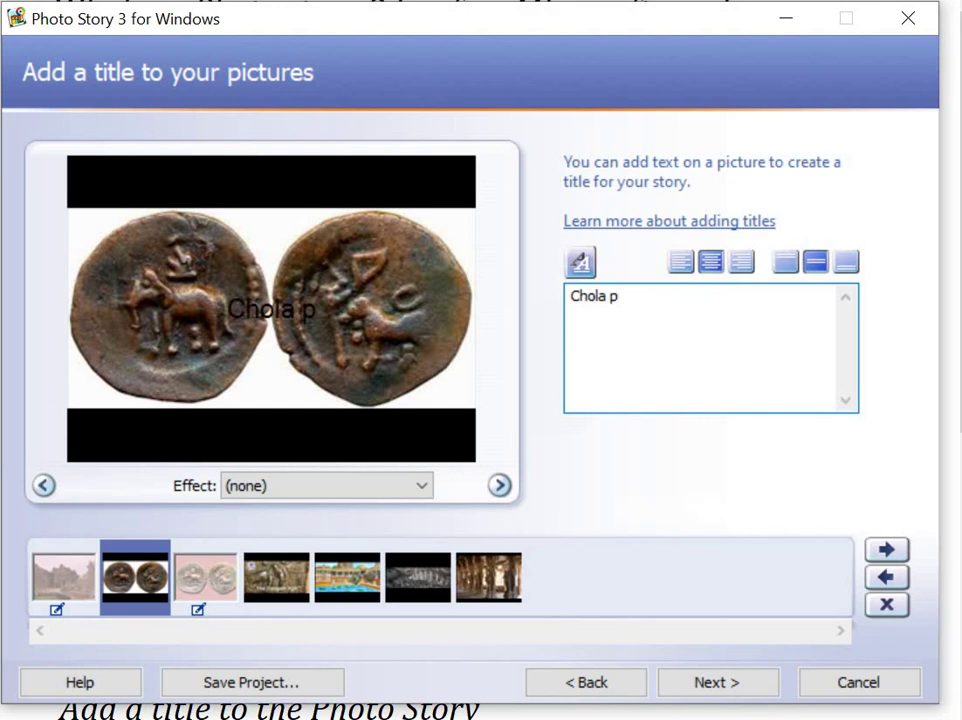
{"action": "type", "text": "eriod "}
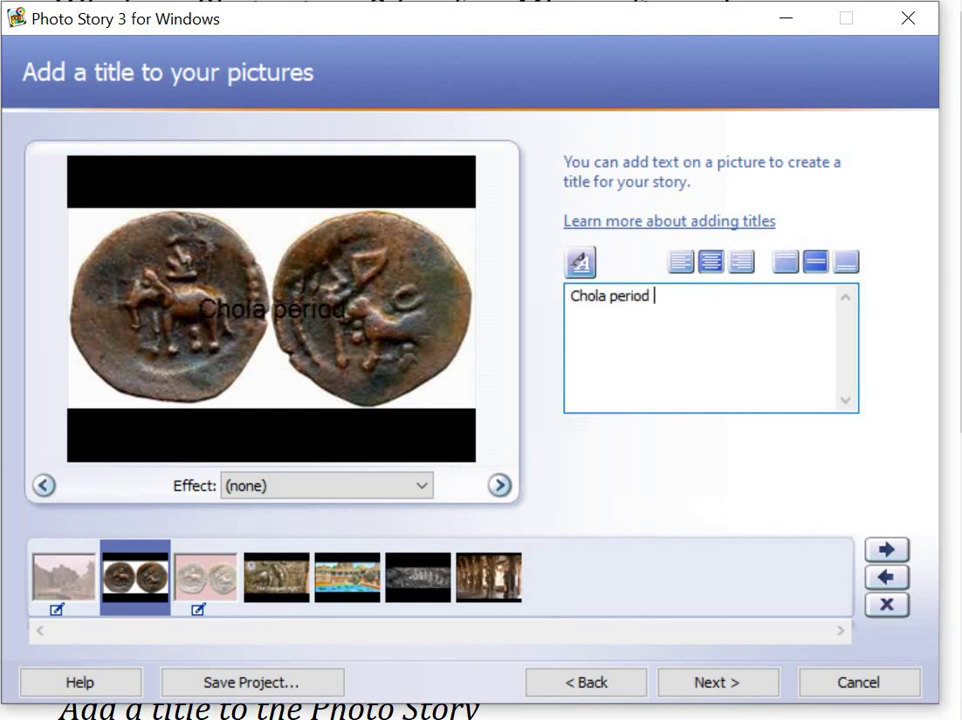
{"action": "type", "text": "copper "}
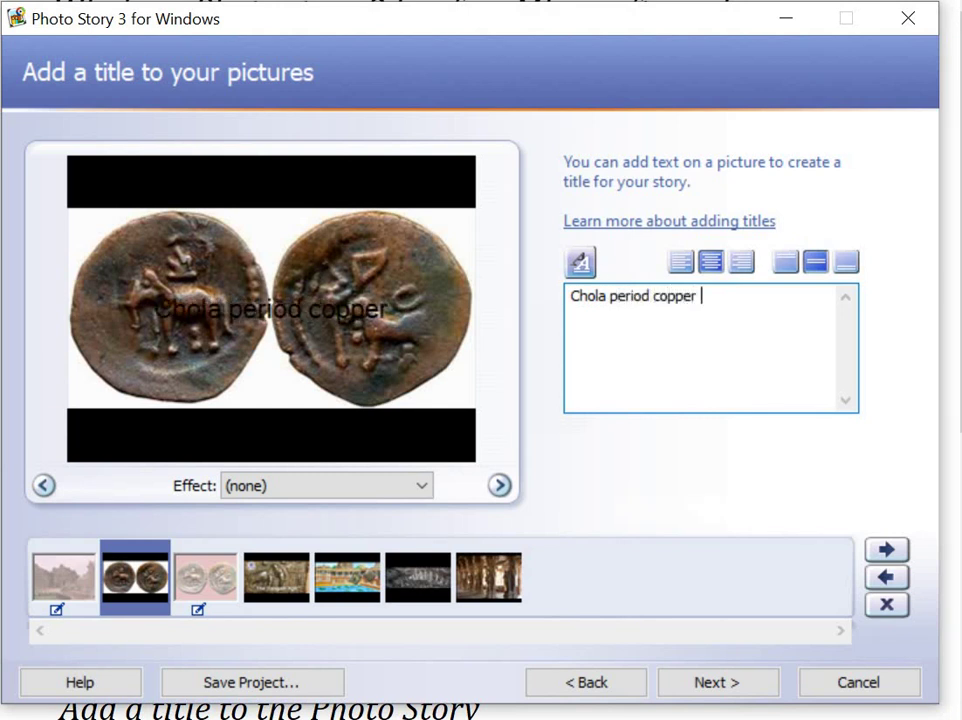
{"action": "type", "text": "coins"}
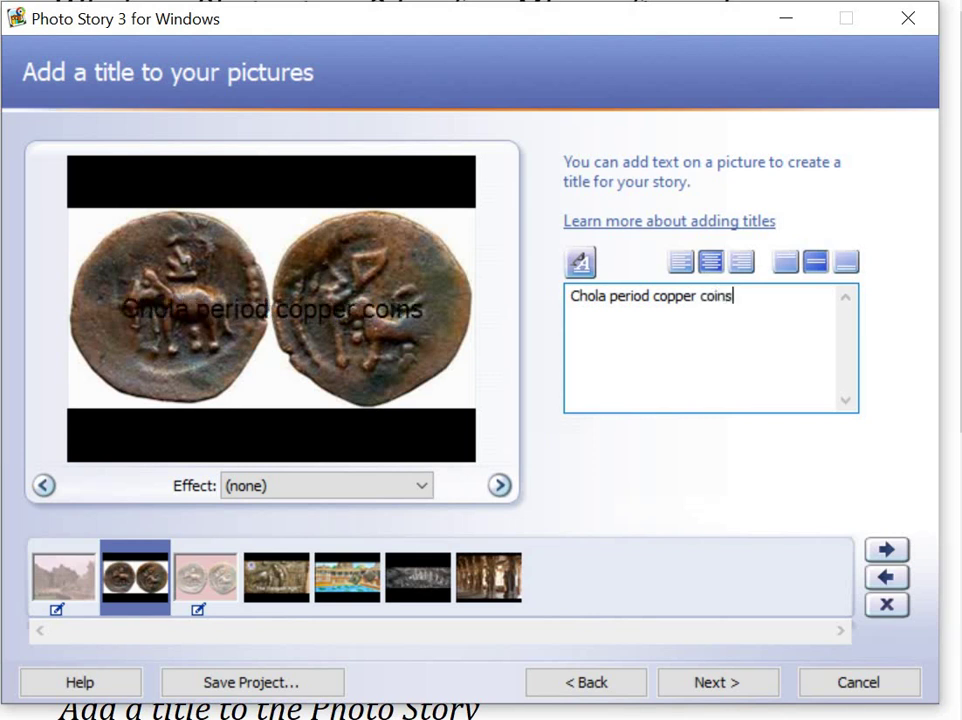
Format the copper coin title as yellow, Oblique, size 20 text and place it at the bottom of the picture
{"action": "left_click", "coordinate": [583, 262]}
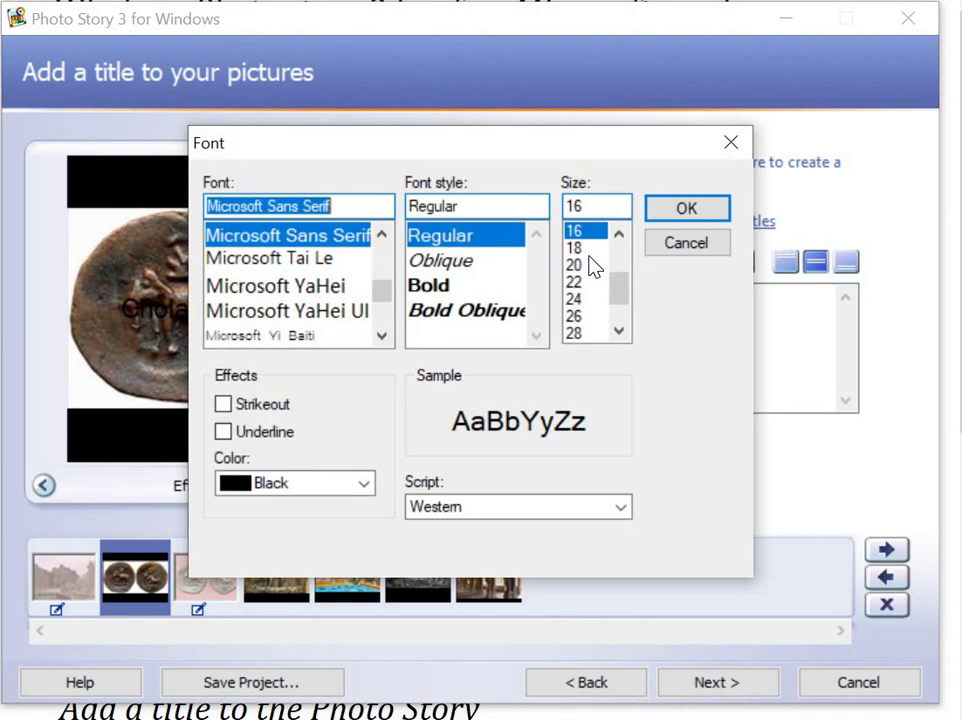
{"action": "left_click", "coordinate": [368, 487]}
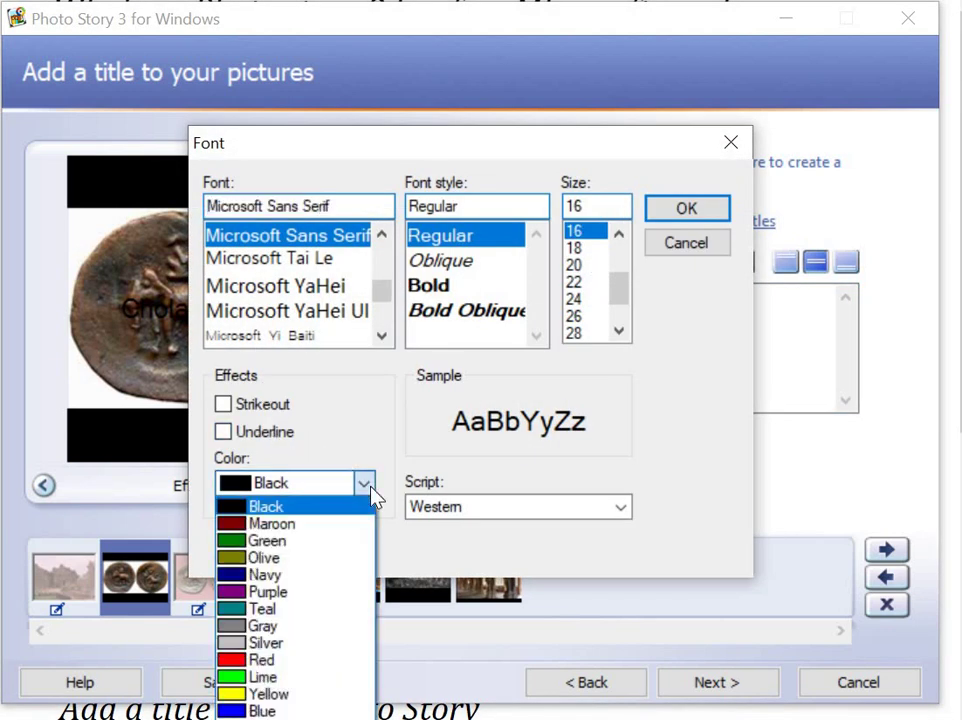
{"action": "left_click", "coordinate": [337, 694]}
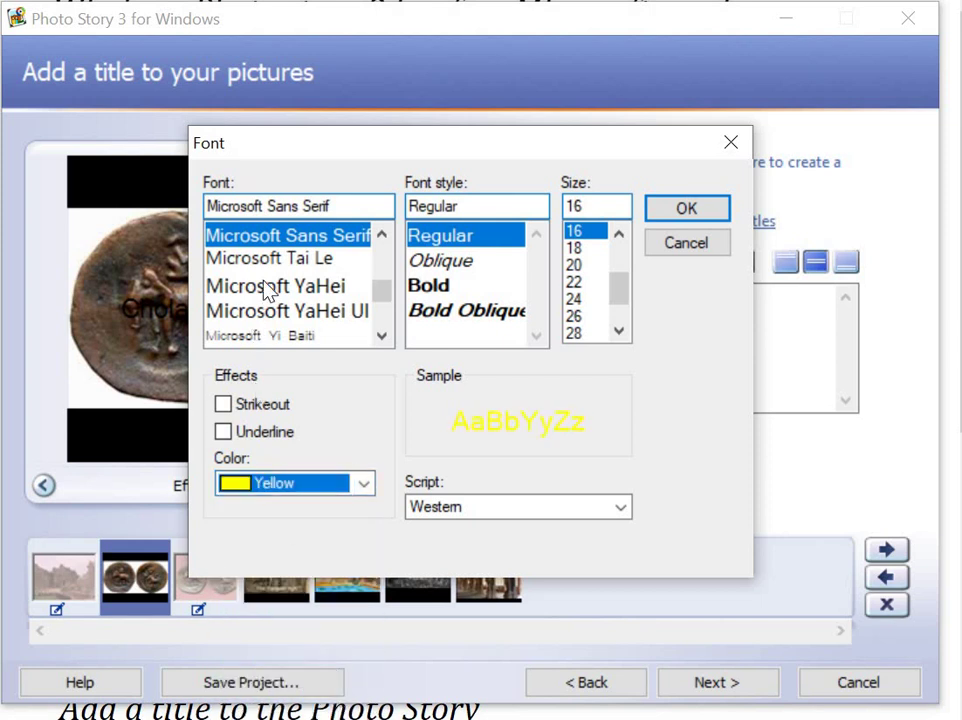
{"action": "left_click", "coordinate": [450, 262]}
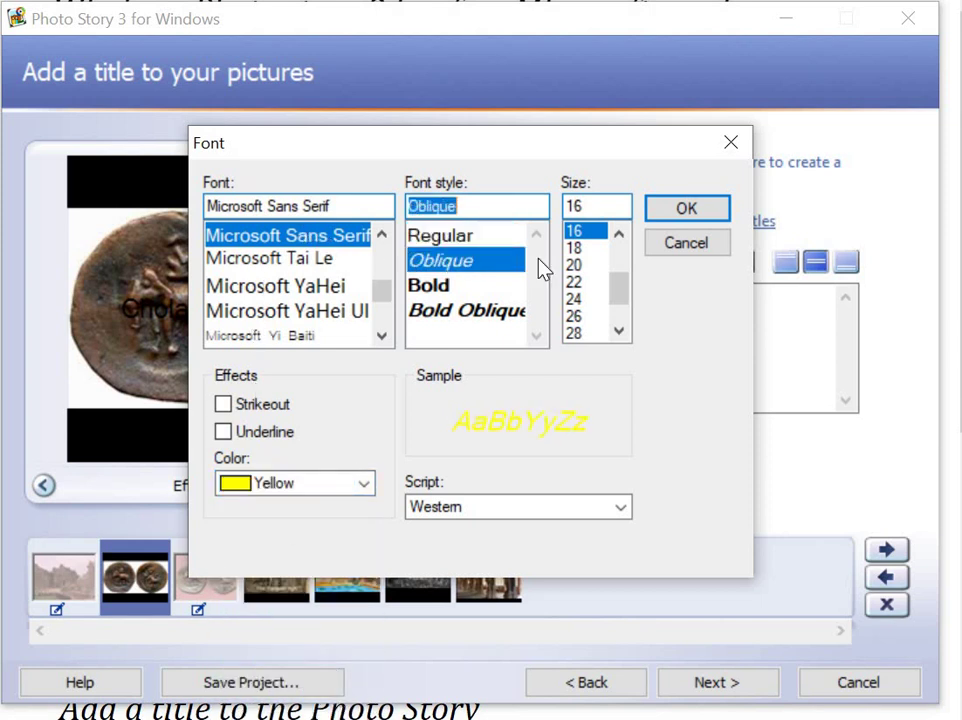
{"action": "left_click", "coordinate": [599, 266]}
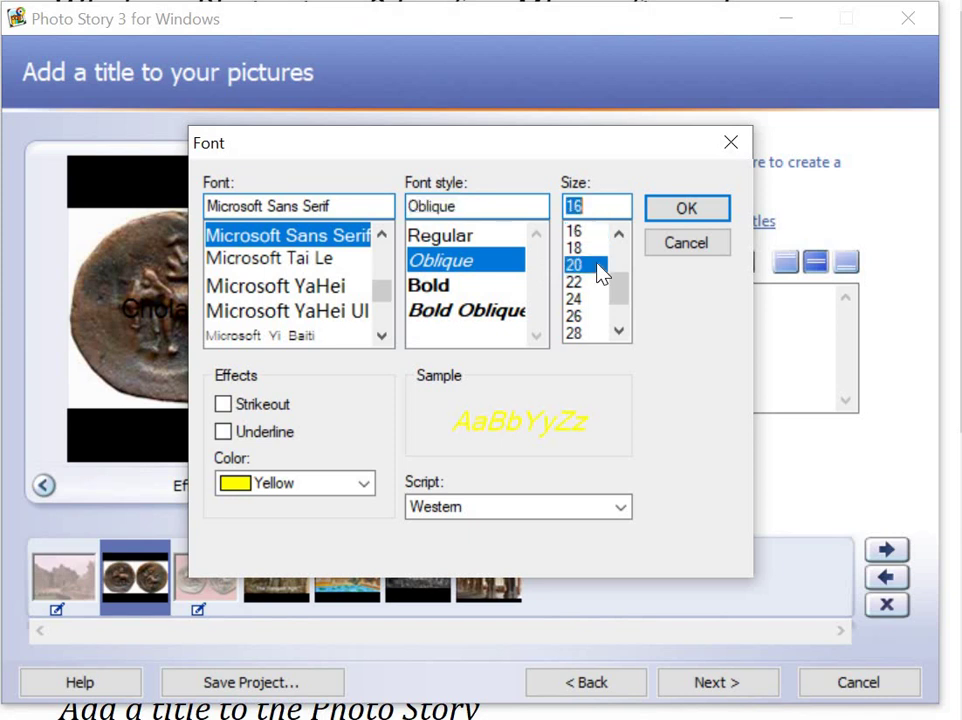
{"action": "left_click", "coordinate": [691, 215]}
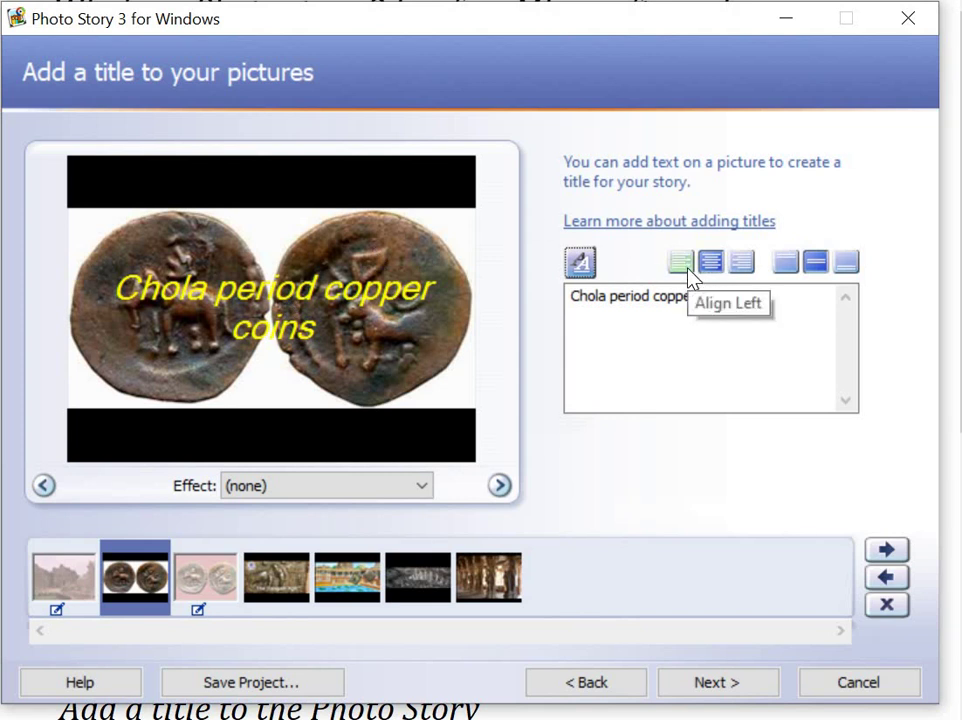
{"action": "left_click", "coordinate": [788, 261]}
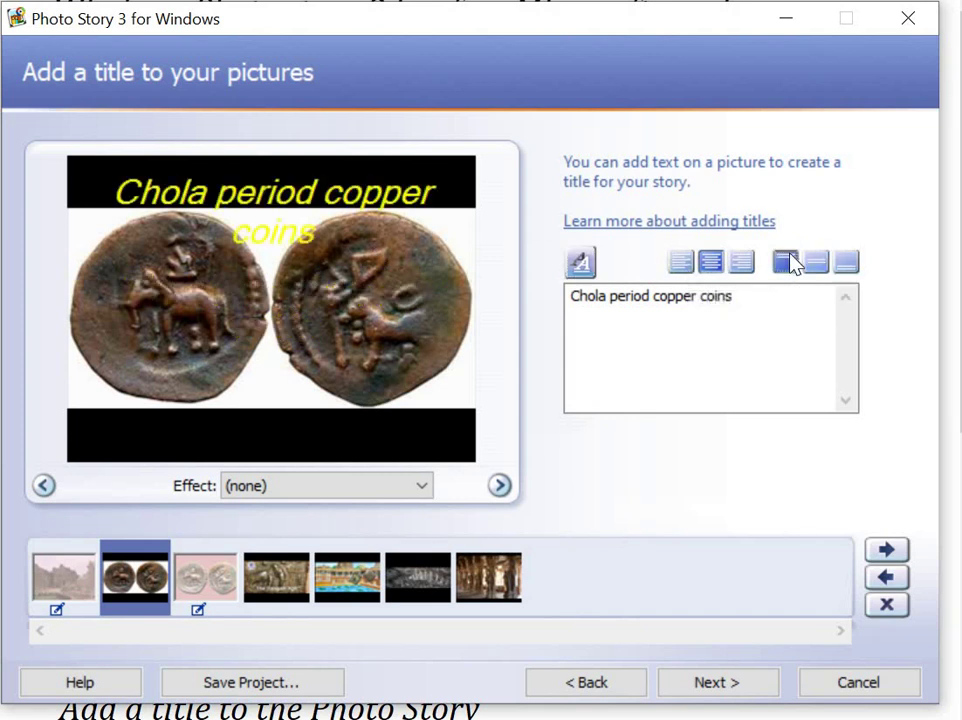
{"action": "left_click", "coordinate": [842, 268]}
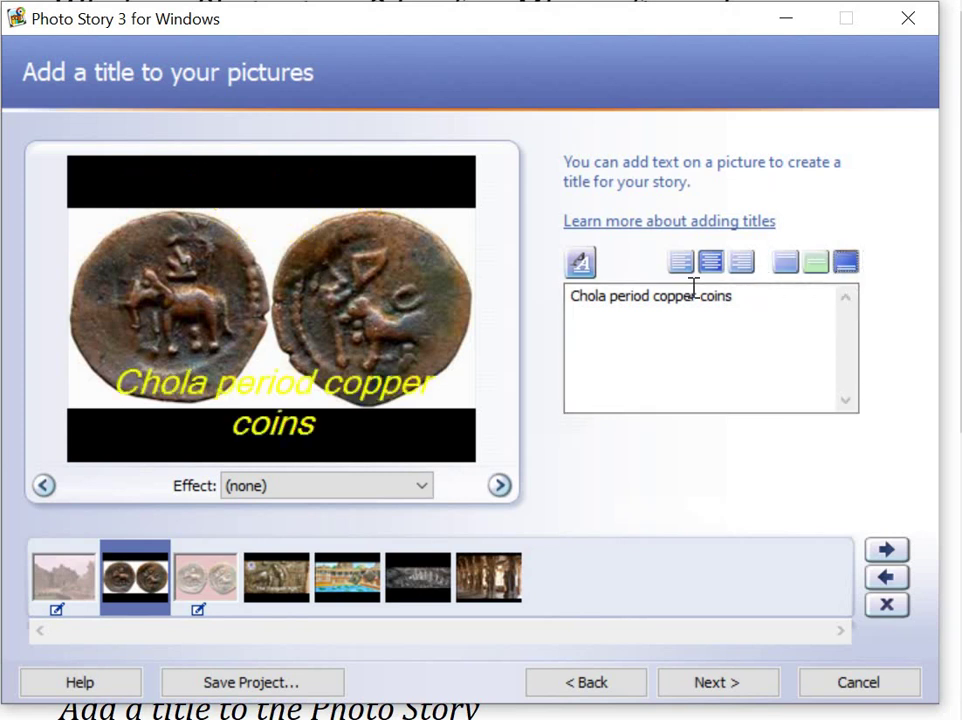
Change the copper coin title's font to Magneto, Bold Oblique, size 12
{"action": "left_click", "coordinate": [579, 263]}
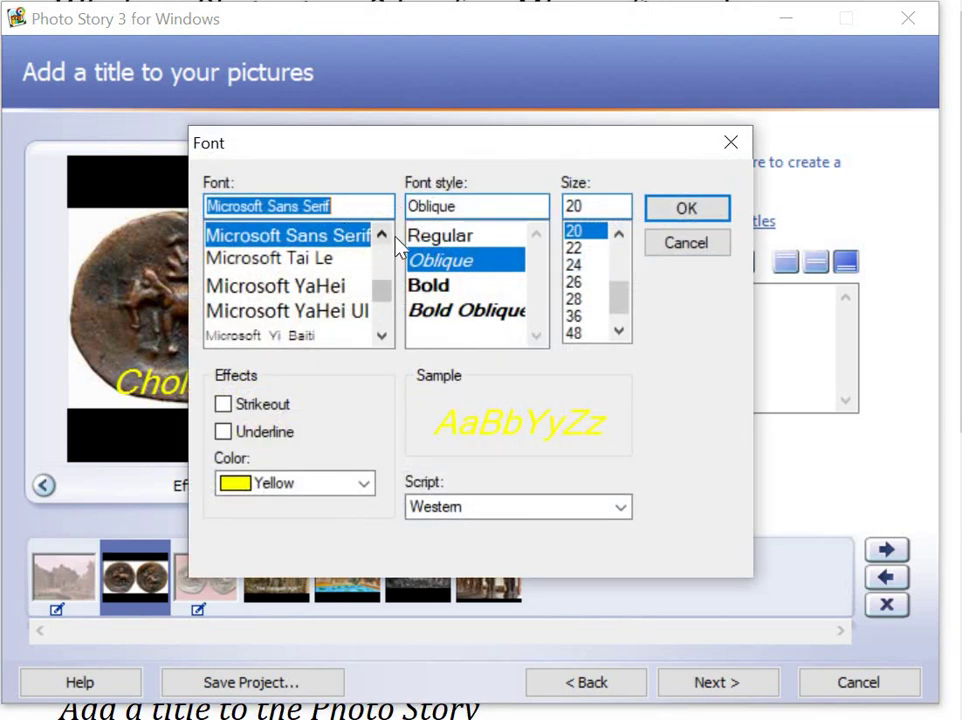
{"action": "left_click", "coordinate": [381, 240]}
{"action": "left_click_drag", "start_coordinate": [381, 240], "coordinate": [381, 240]}
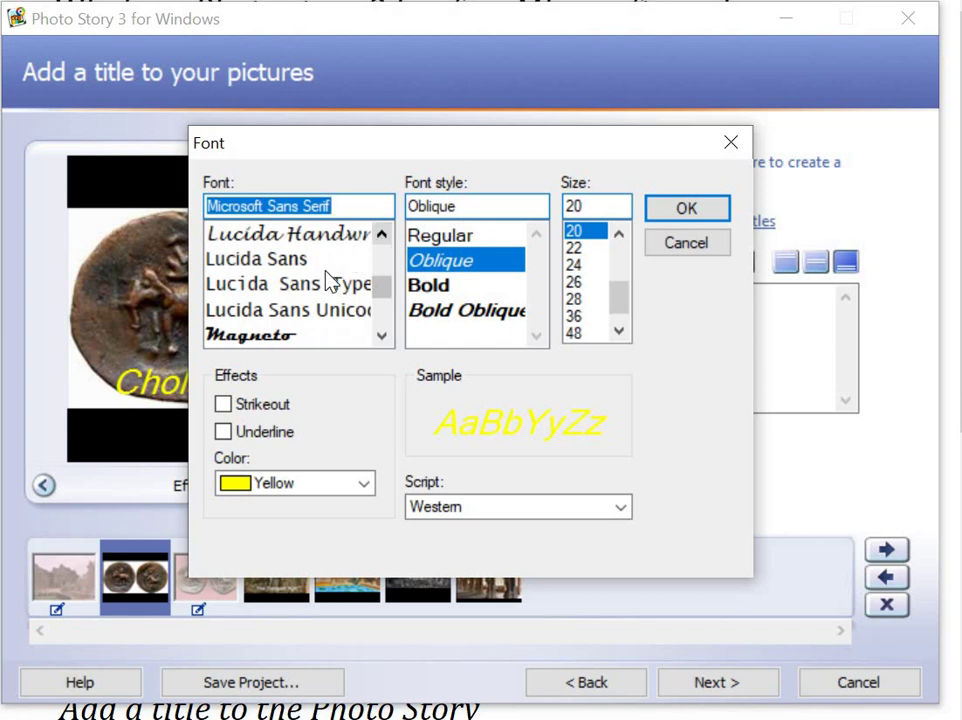
{"action": "left_click", "coordinate": [292, 337]}
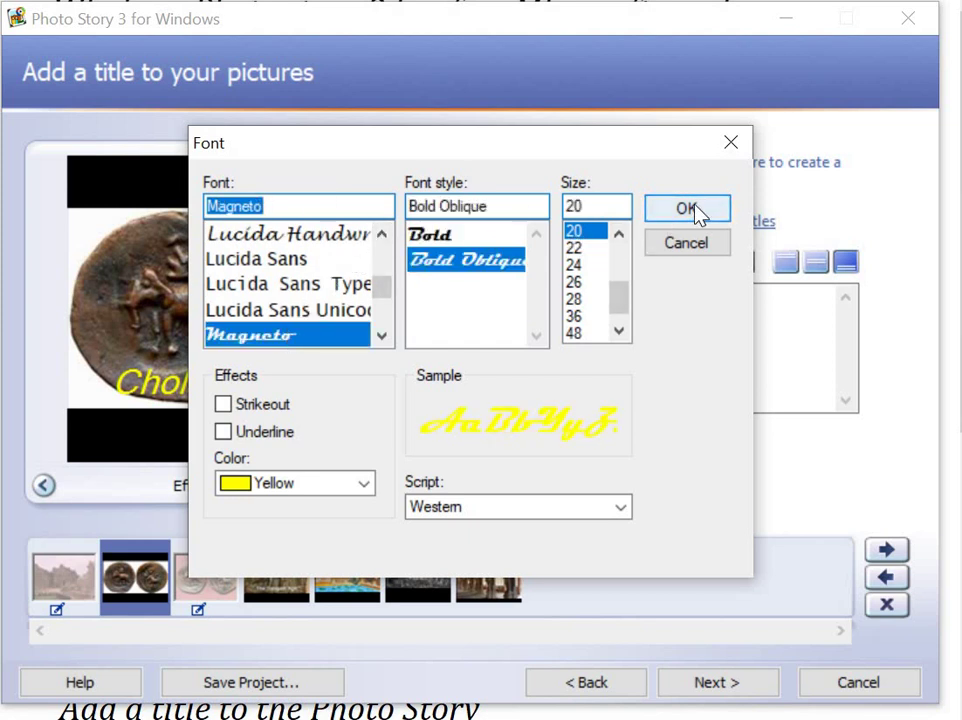
{"action": "left_click_drag", "start_coordinate": [618, 238], "coordinate": [593, 253]}
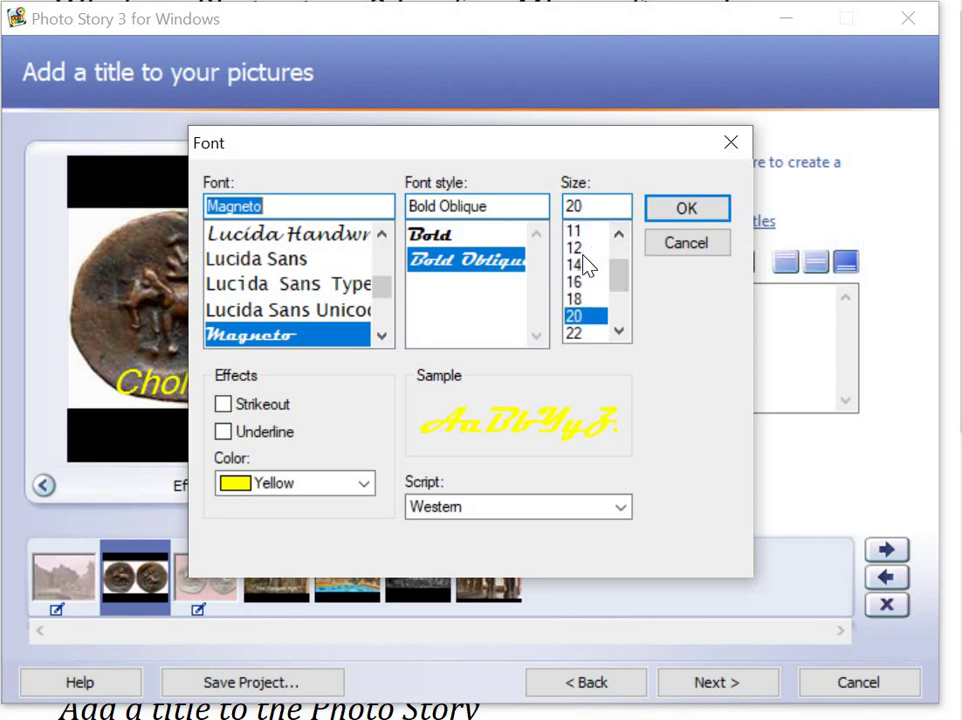
{"action": "left_click", "coordinate": [598, 247]}
{"action": "left_click", "coordinate": [684, 208]}
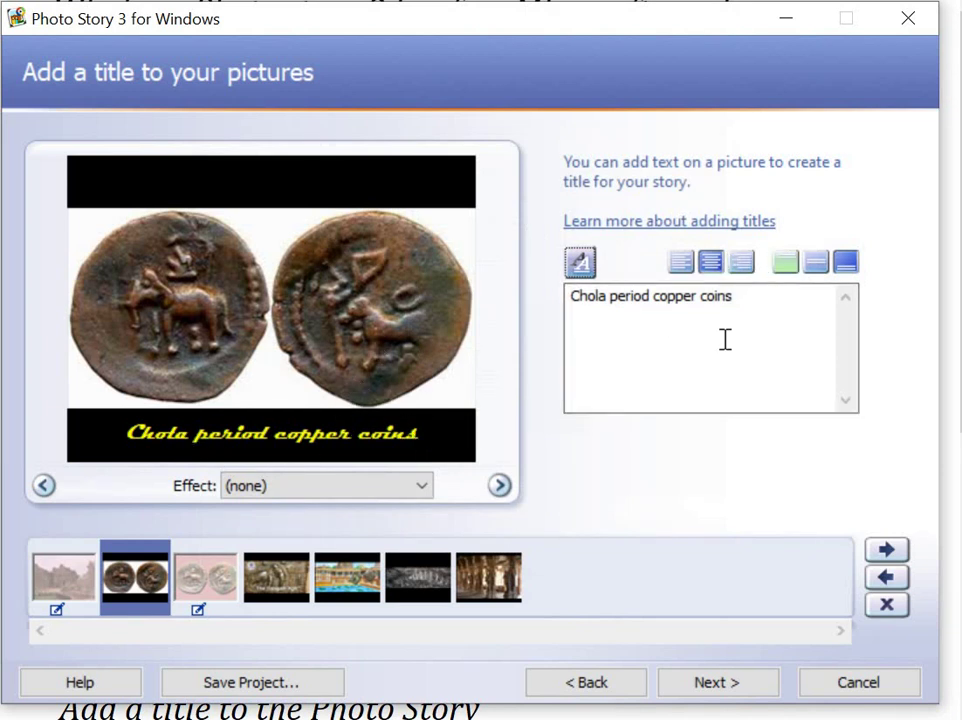
Try left and right alignment on the copper coin title, then centre it again
{"action": "left_click", "coordinate": [681, 262]}
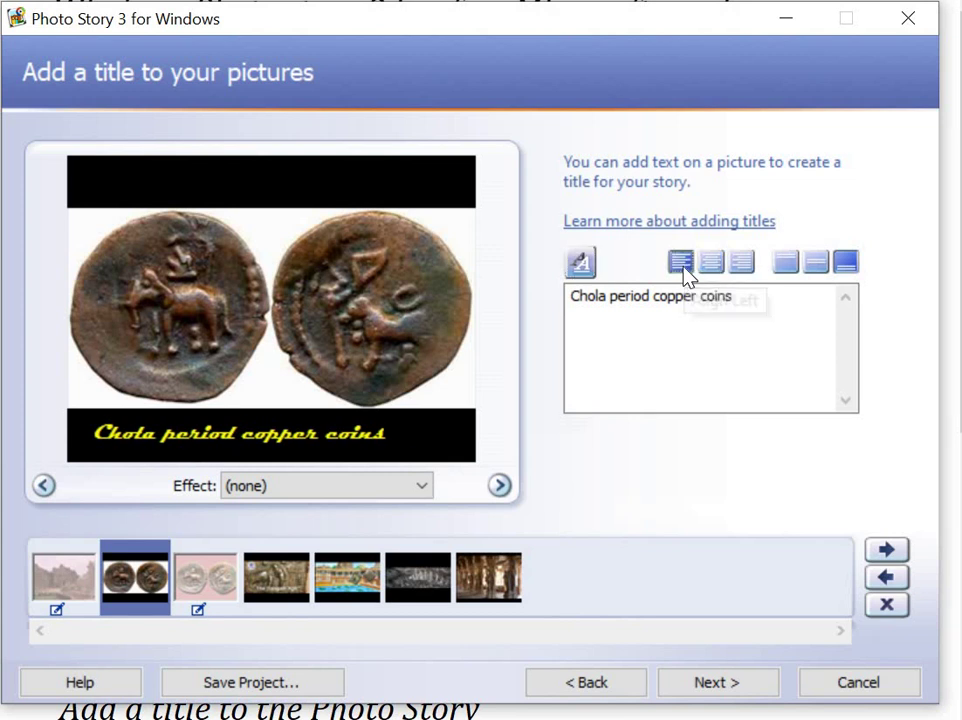
{"action": "left_click", "coordinate": [741, 261]}
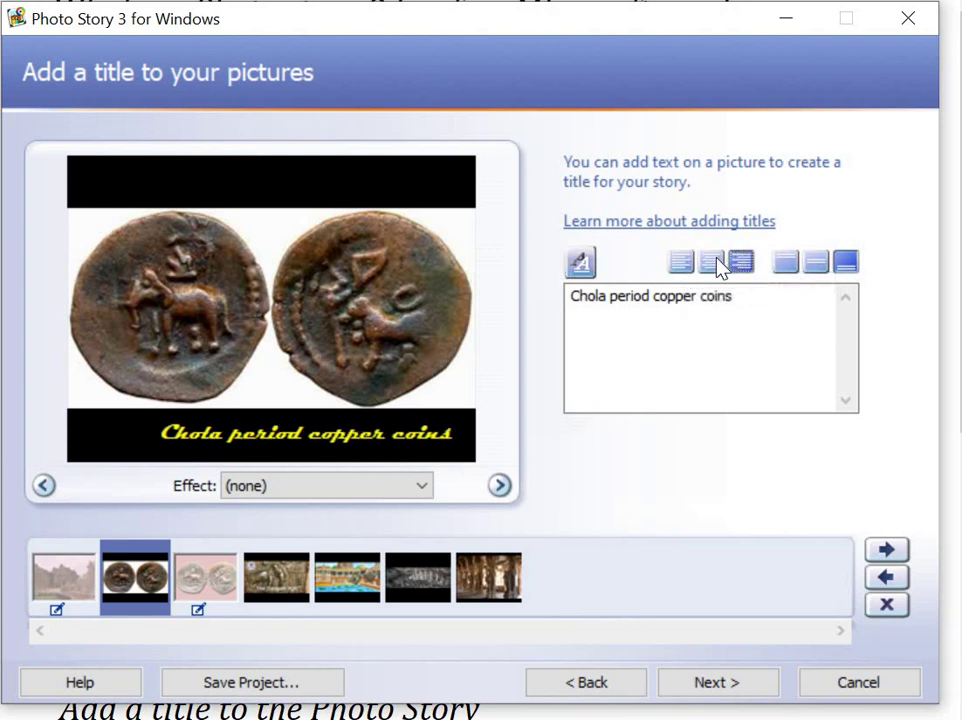
{"action": "left_click", "coordinate": [714, 262]}
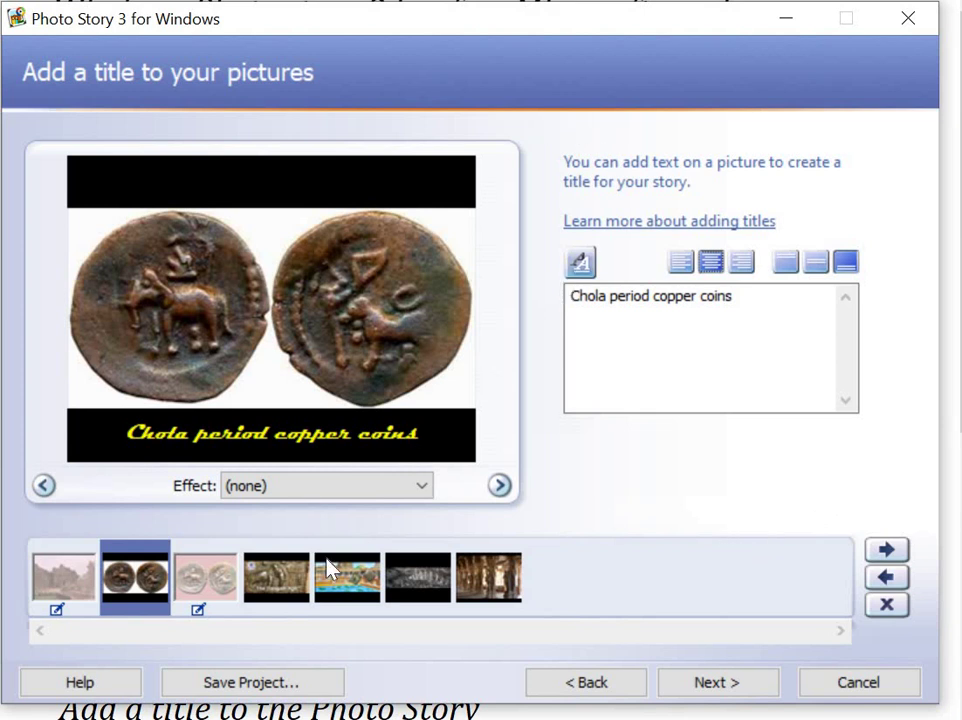
Give the rock art picture, sixth in the film strip, the title "Cave painting"
{"action": "left_click", "coordinate": [305, 585]}
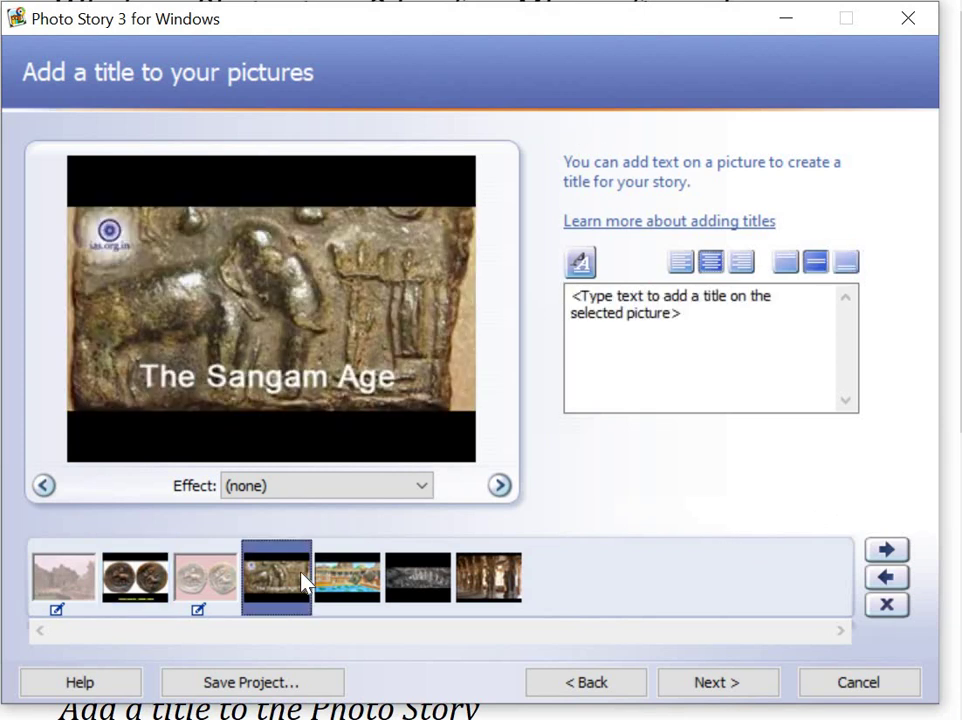
{"action": "left_click", "coordinate": [340, 584]}
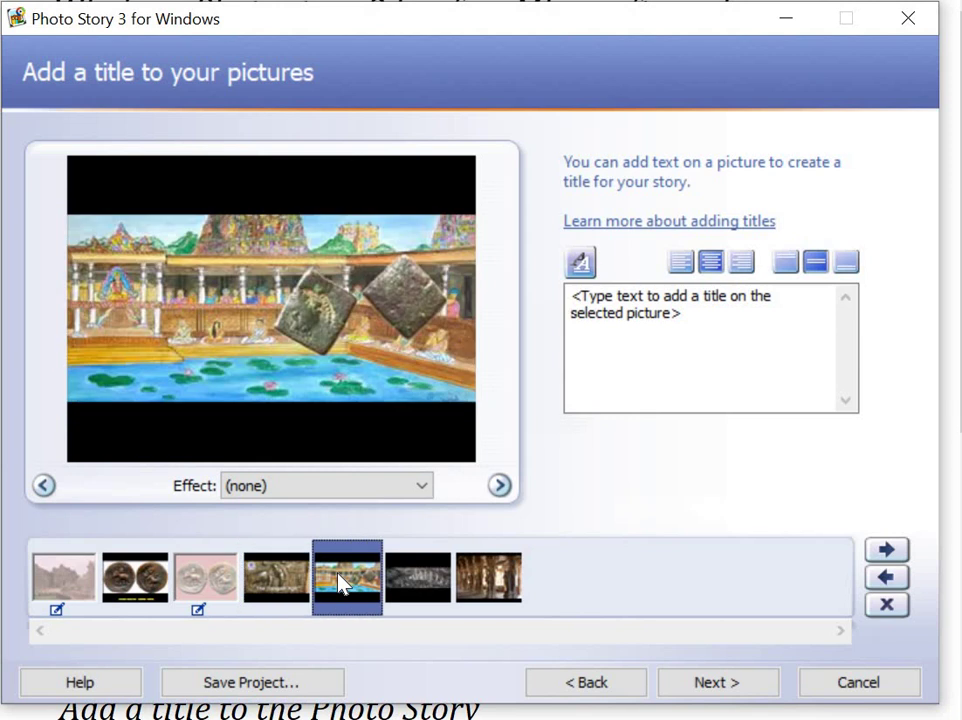
{"action": "left_click", "coordinate": [403, 585]}
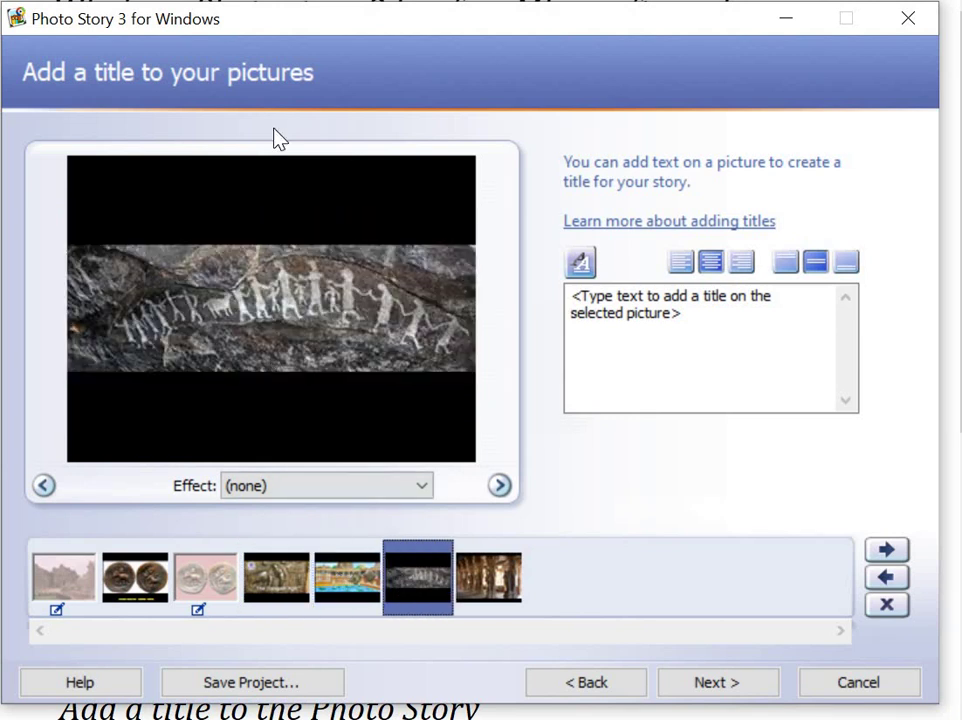
{"action": "left_click", "coordinate": [691, 324]}
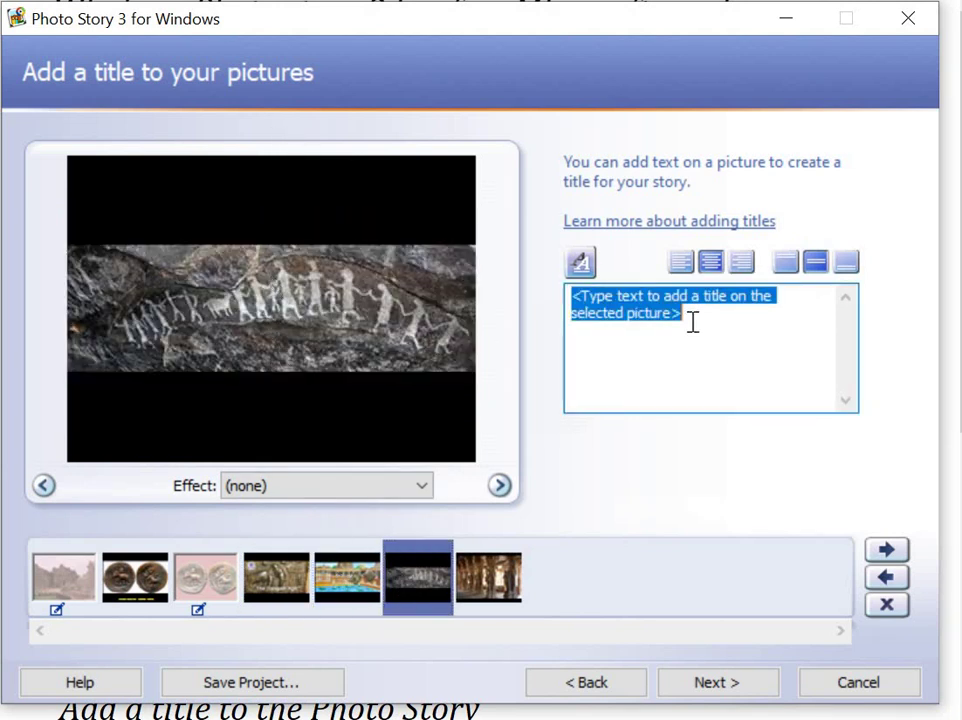
{"action": "key", "text": "Delete"}
{"action": "type", "text": "Cave"}
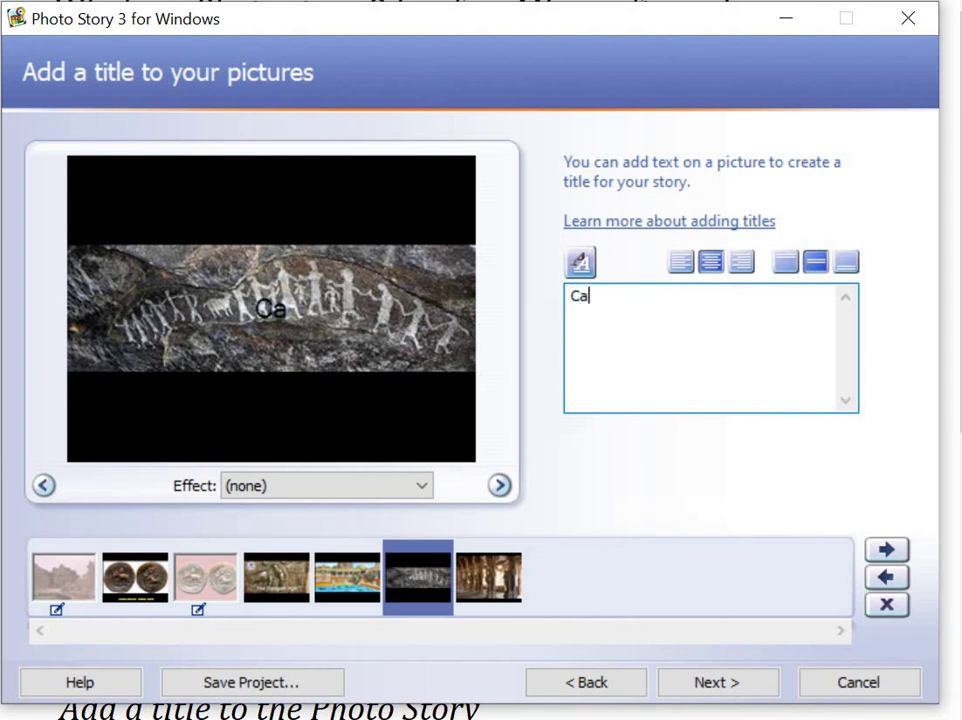
{"action": "type", "text": "pa"}
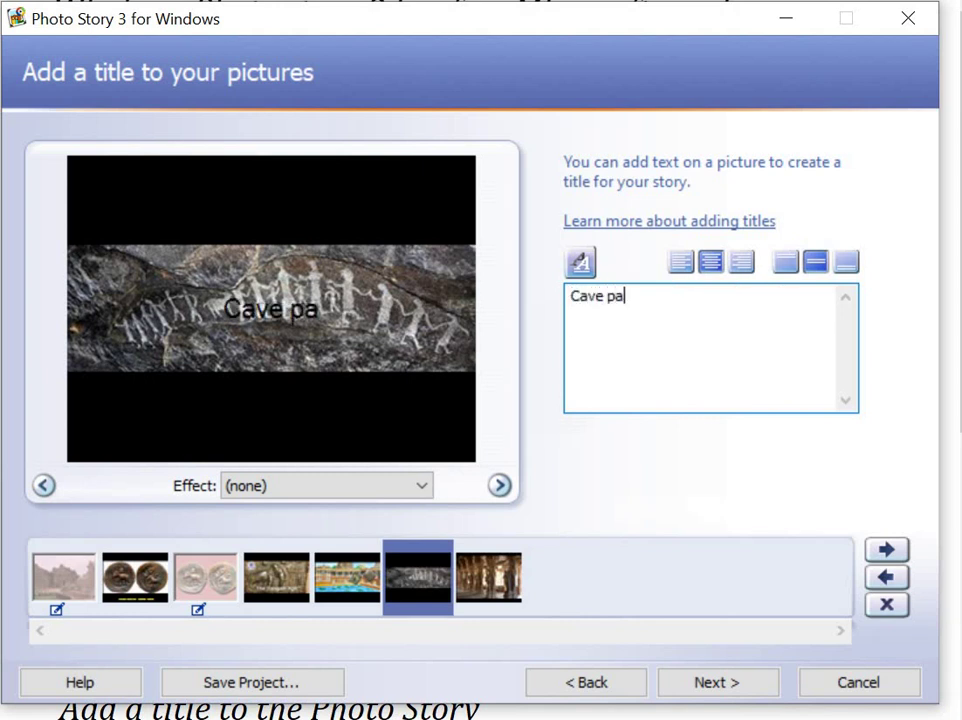
{"action": "type", "text": "inting"}
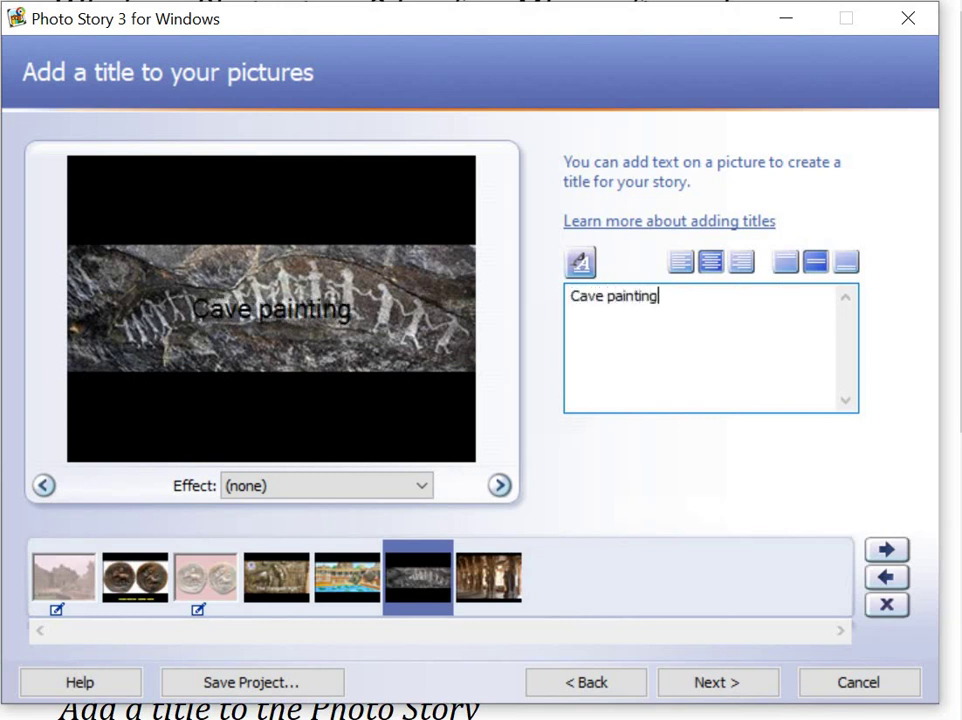
Format the "Cave painting" title as bold lime text and place it at the bottom of the picture
{"action": "left_click", "coordinate": [586, 268]}
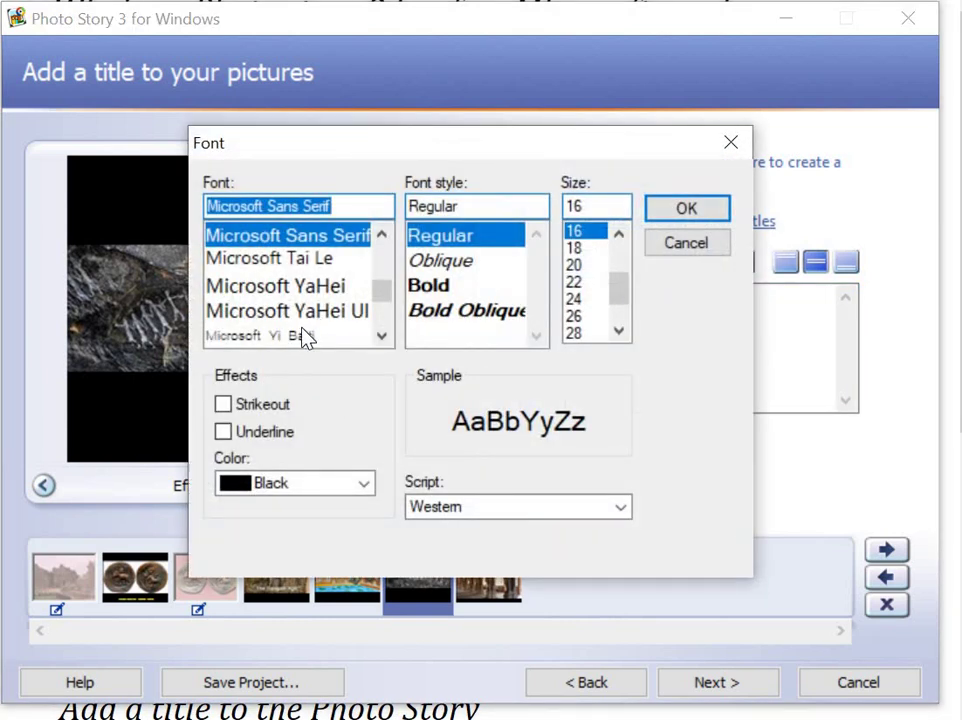
{"action": "left_click", "coordinate": [427, 288]}
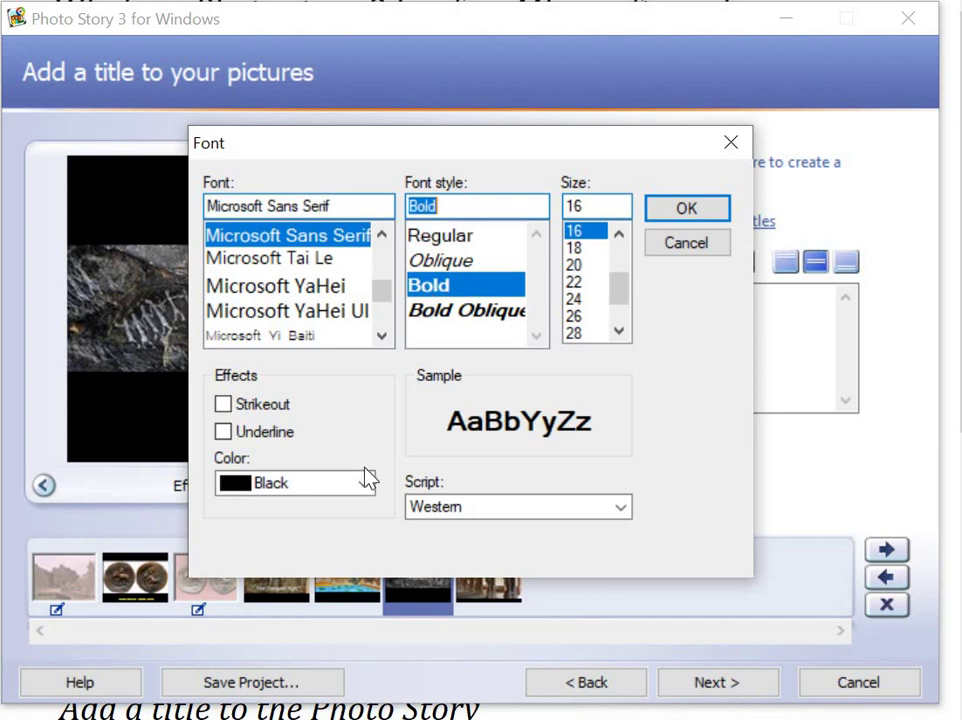
{"action": "left_click", "coordinate": [364, 484]}
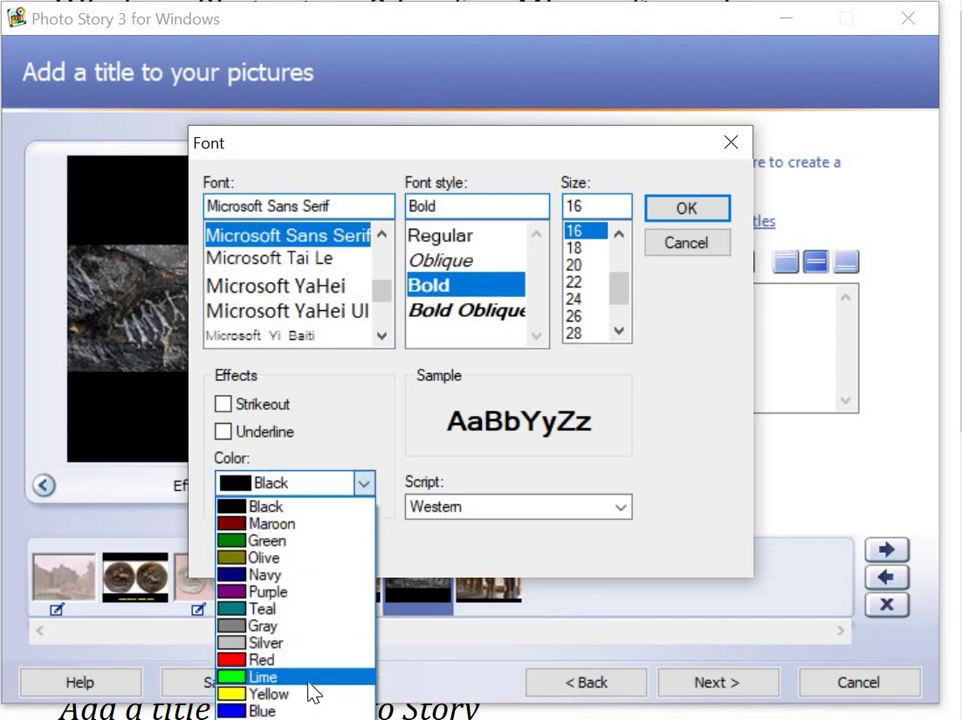
{"action": "left_click", "coordinate": [310, 678]}
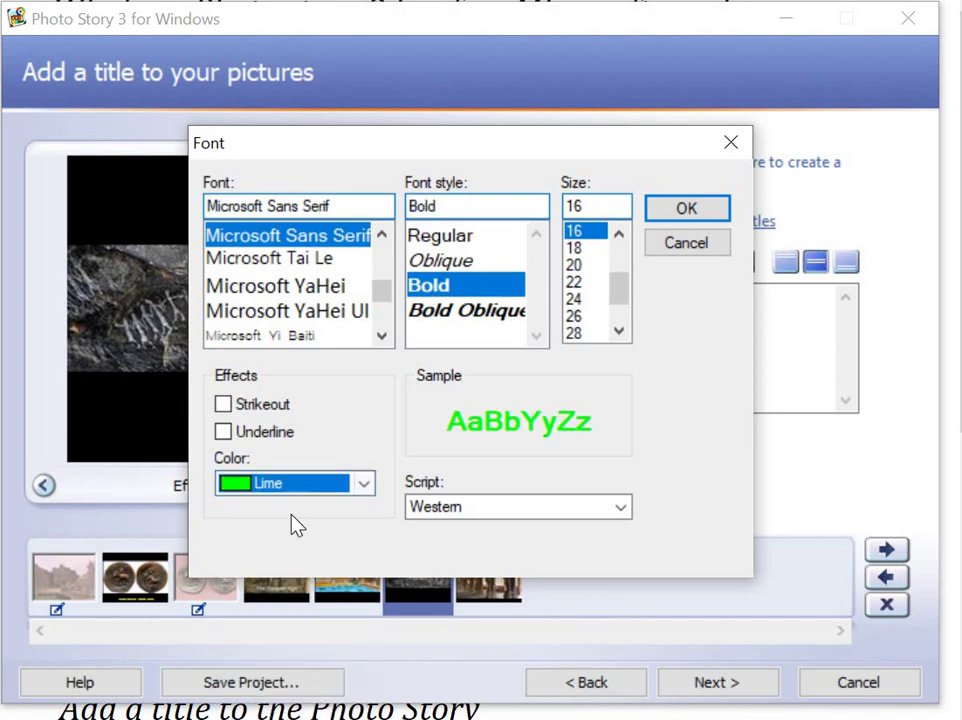
{"action": "left_click", "coordinate": [679, 212]}
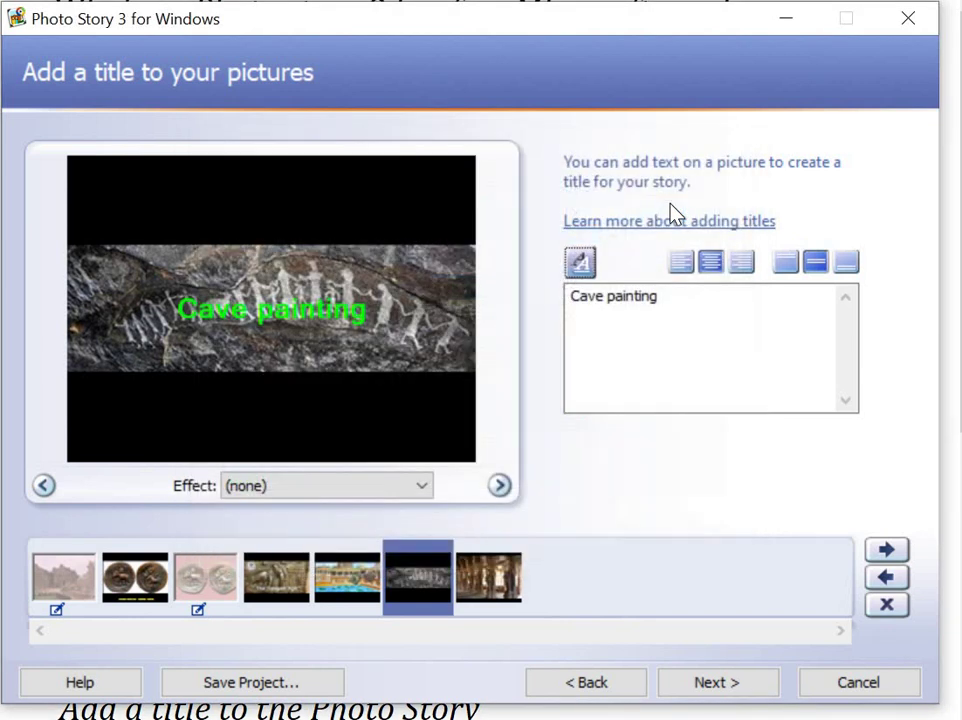
{"action": "left_click", "coordinate": [849, 265]}
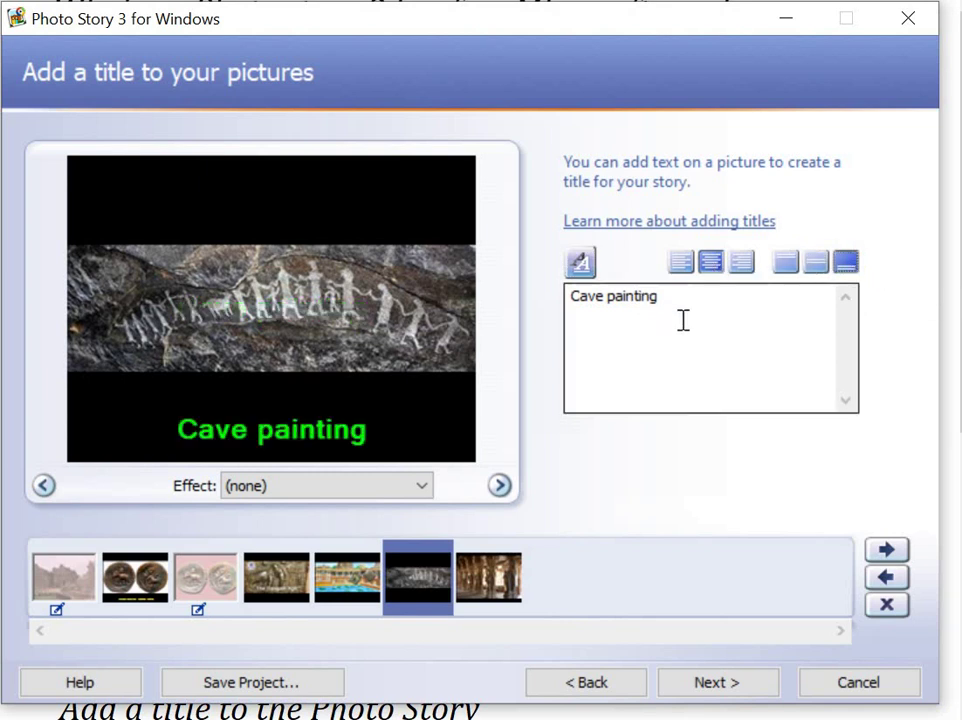
Continue to the narration page, open the motion settings of the first picture and preview the story from there
{"action": "left_click", "coordinate": [718, 682]}
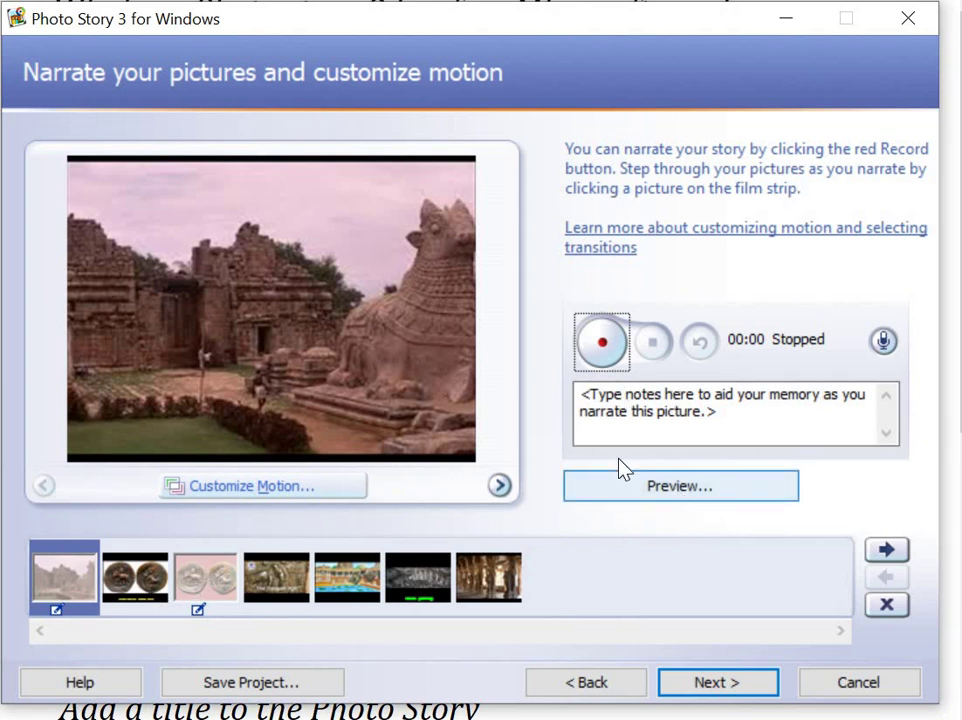
{"action": "left_click", "coordinate": [287, 489]}
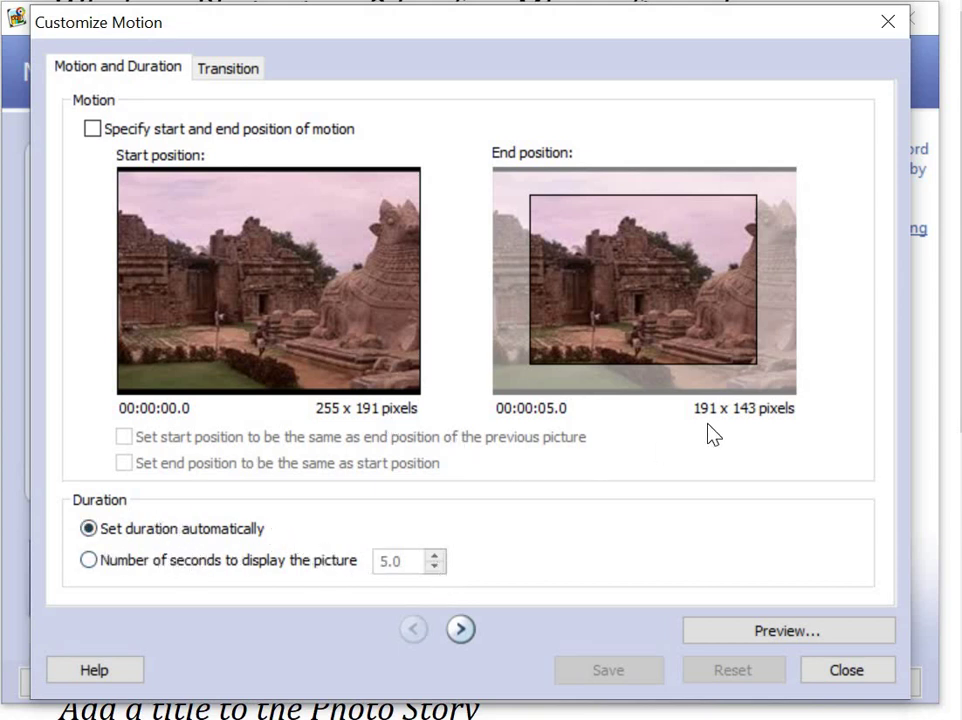
{"action": "left_click", "coordinate": [747, 634]}
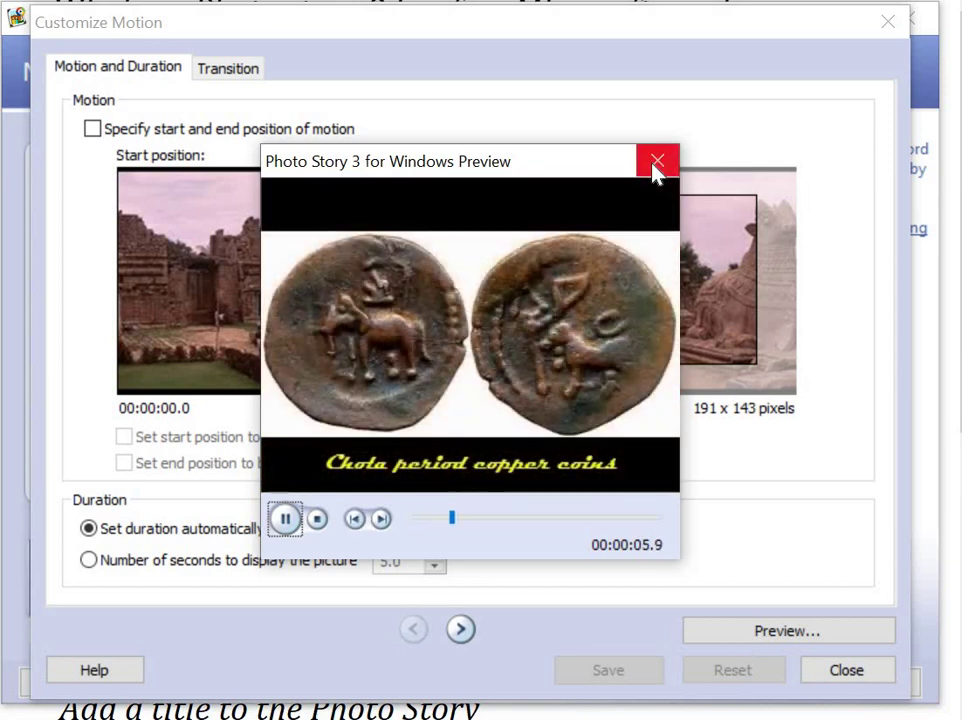
{"action": "left_click", "coordinate": [657, 163]}
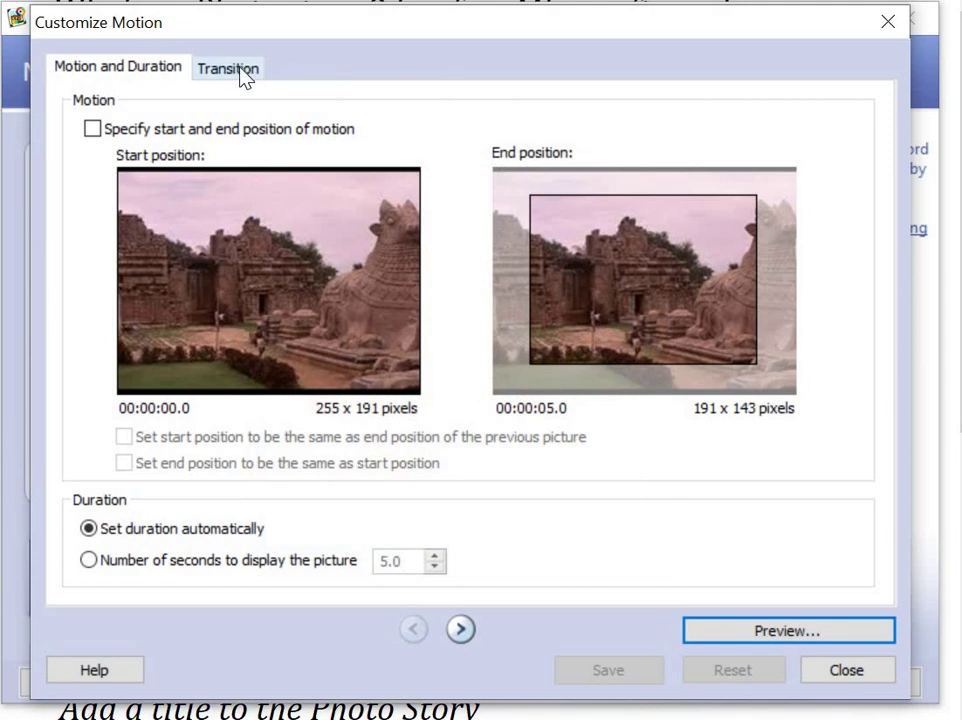
Give the first picture the "Filled V, Up" transition, preview it, and save and close the motion settings
{"action": "left_click", "coordinate": [240, 72]}
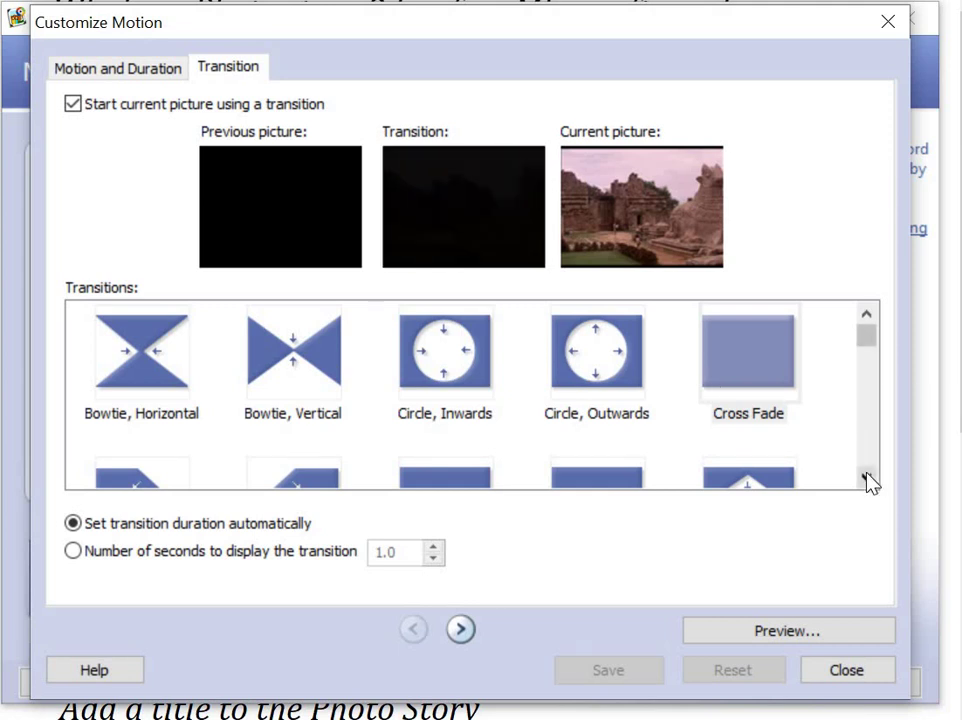
{"action": "left_click_drag", "start_coordinate": [867, 481], "coordinate": [867, 481]}
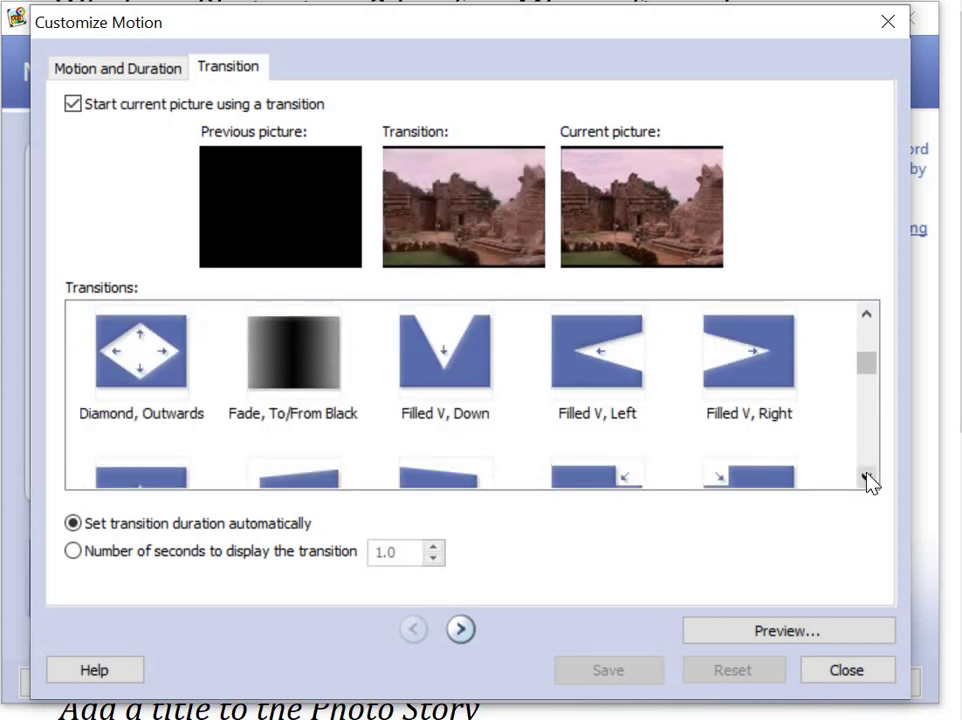
{"action": "left_click", "coordinate": [867, 478]}
{"action": "left_click", "coordinate": [867, 478]}
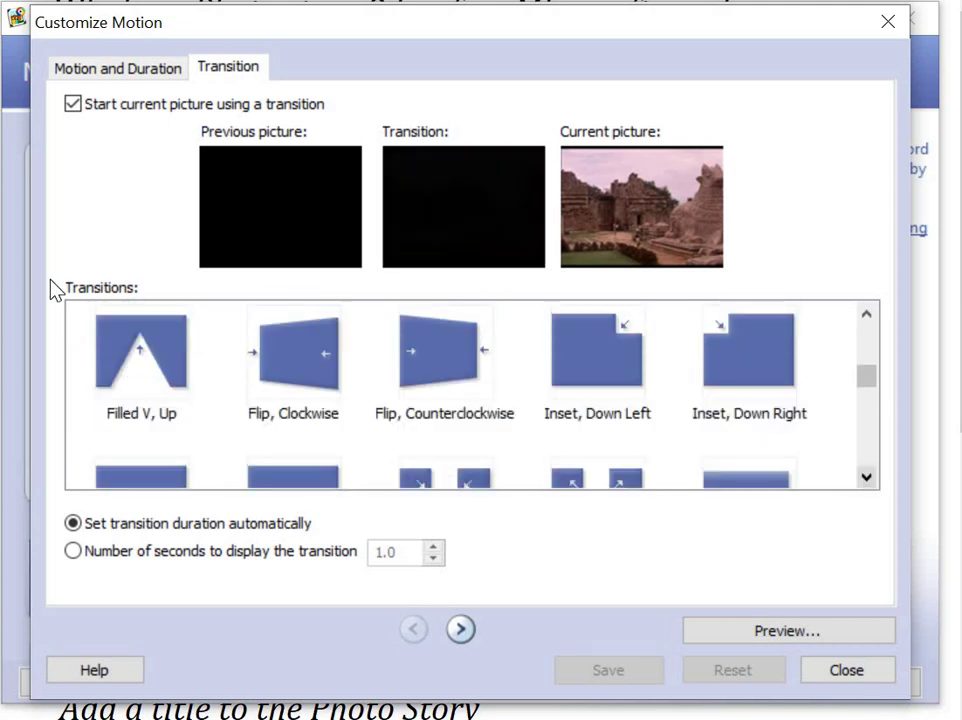
{"action": "left_click", "coordinate": [130, 378]}
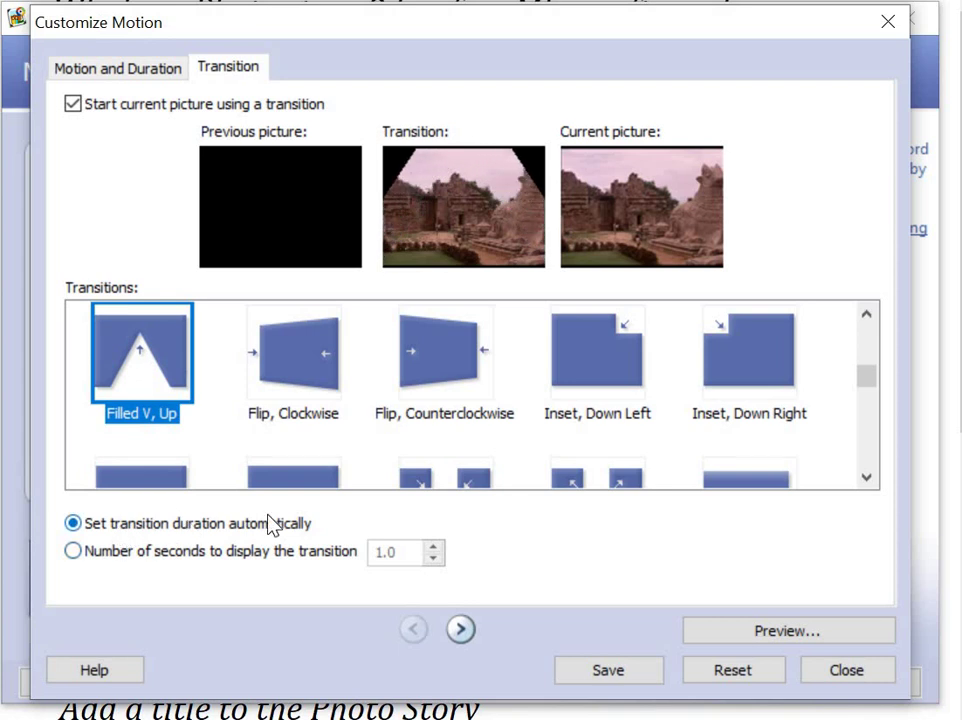
{"action": "left_click", "coordinate": [752, 635]}
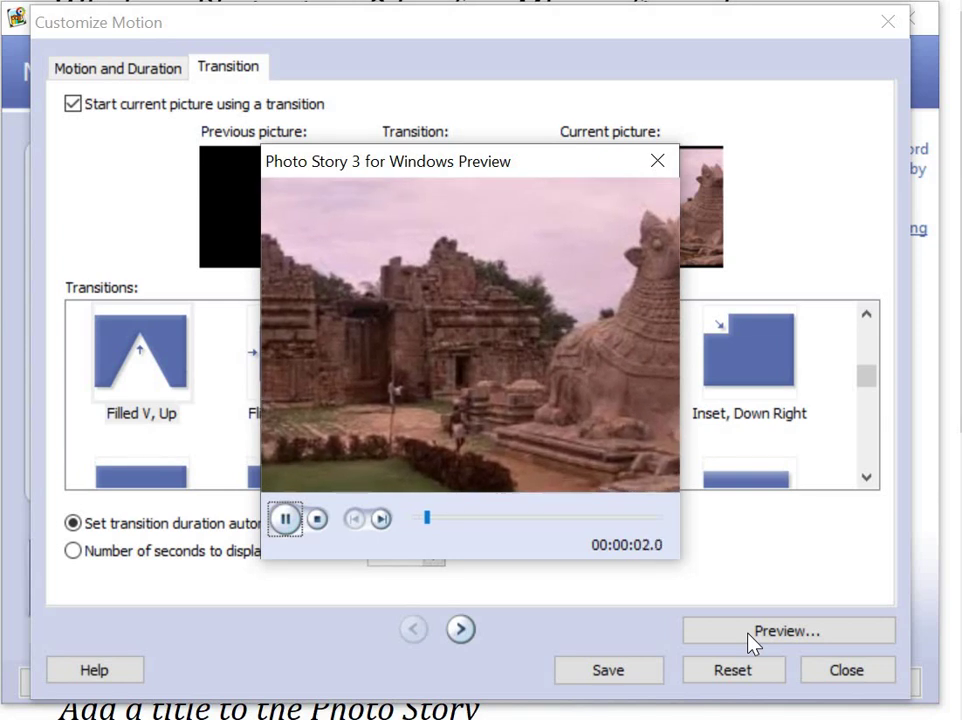
{"action": "left_click", "coordinate": [657, 162]}
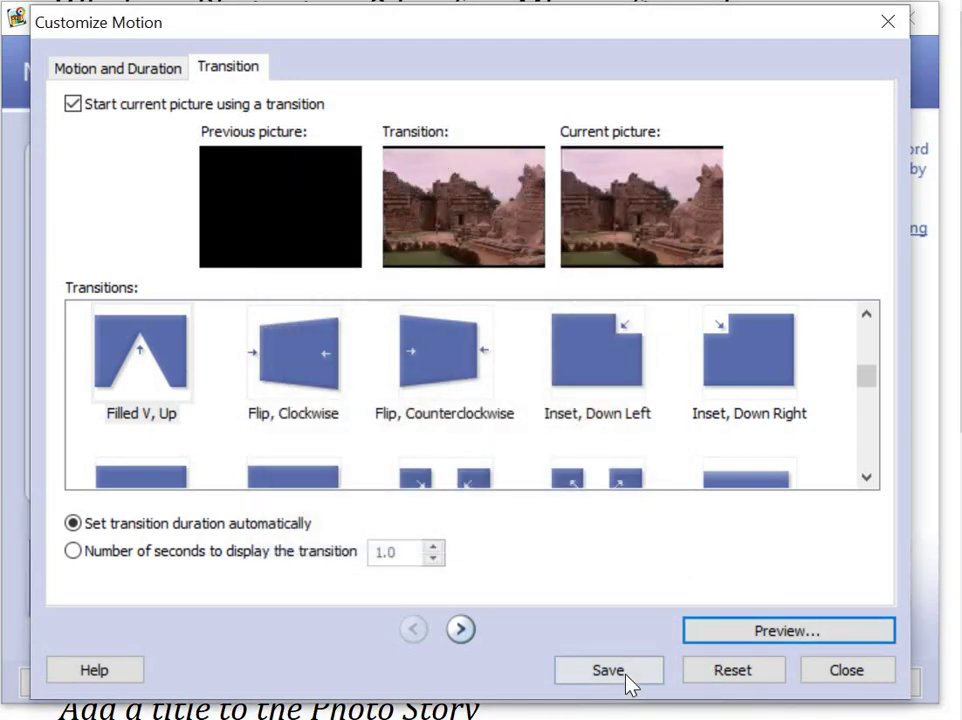
{"action": "left_click", "coordinate": [628, 672]}
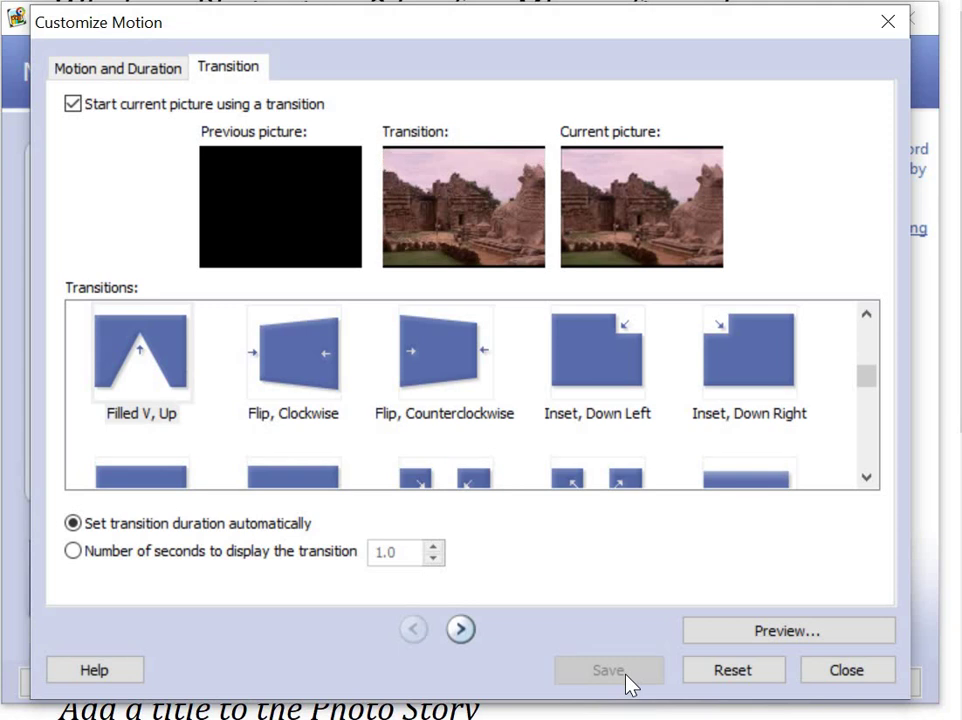
{"action": "left_click", "coordinate": [846, 672]}
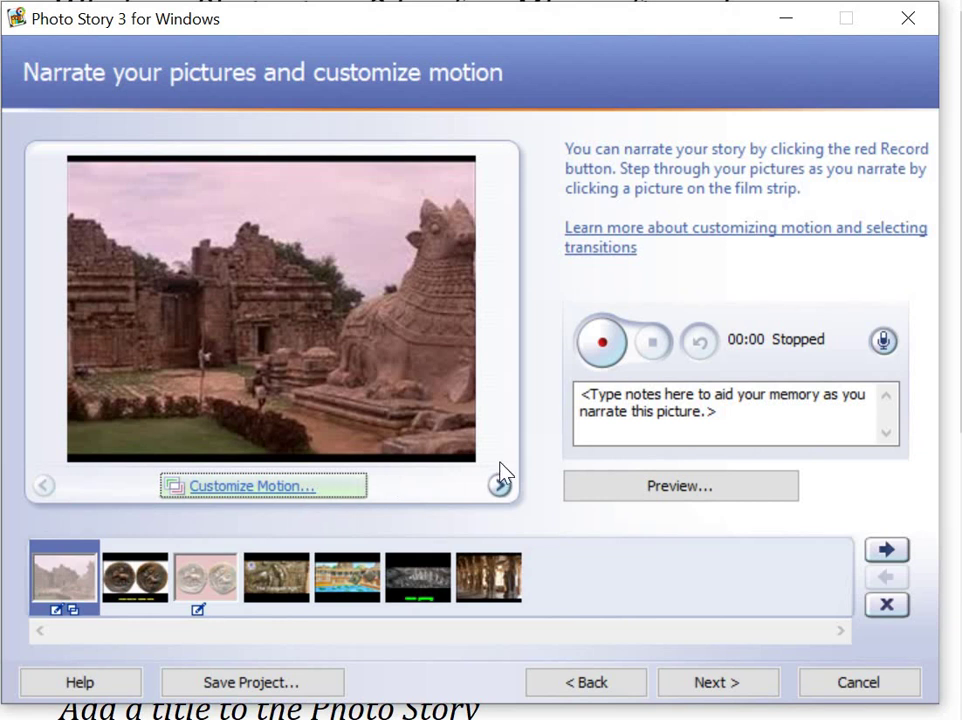
Return to the titles page and give the temple pond painting, fifth in the film strip, the title "Painting of sangam age"
{"action": "left_click", "coordinate": [619, 695]}
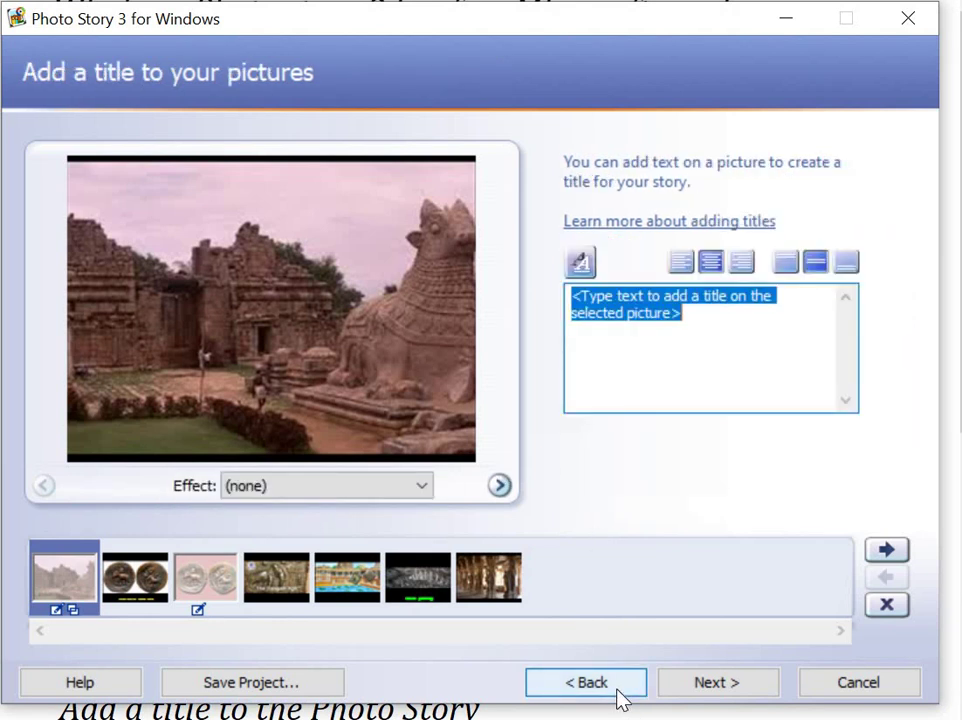
{"action": "left_click", "coordinate": [327, 605]}
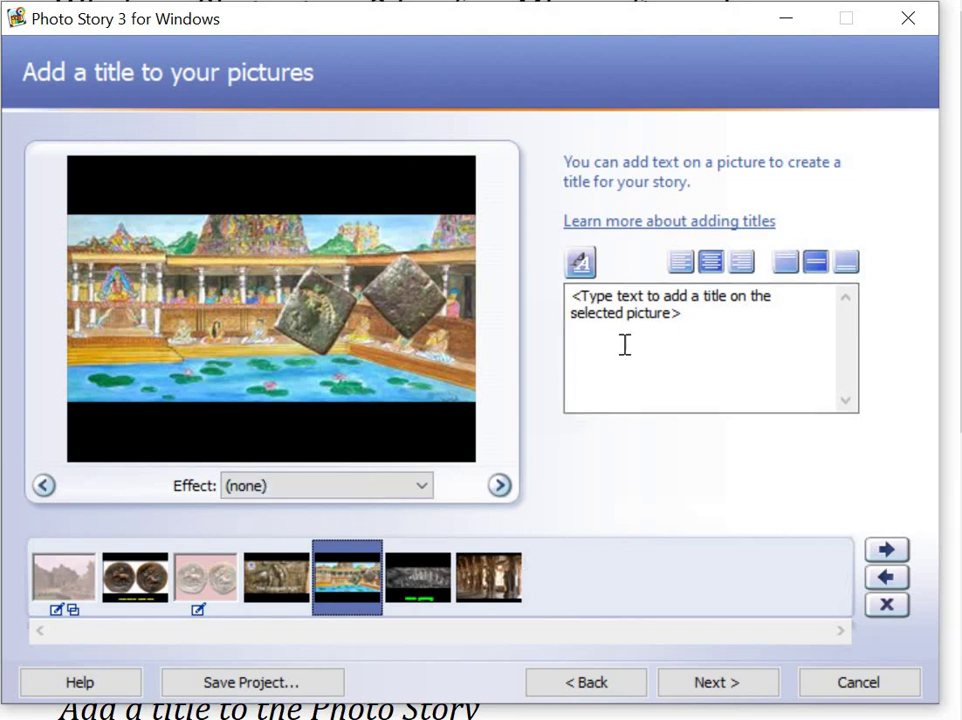
{"action": "left_click", "coordinate": [697, 310]}
{"action": "key", "text": "Delete"}
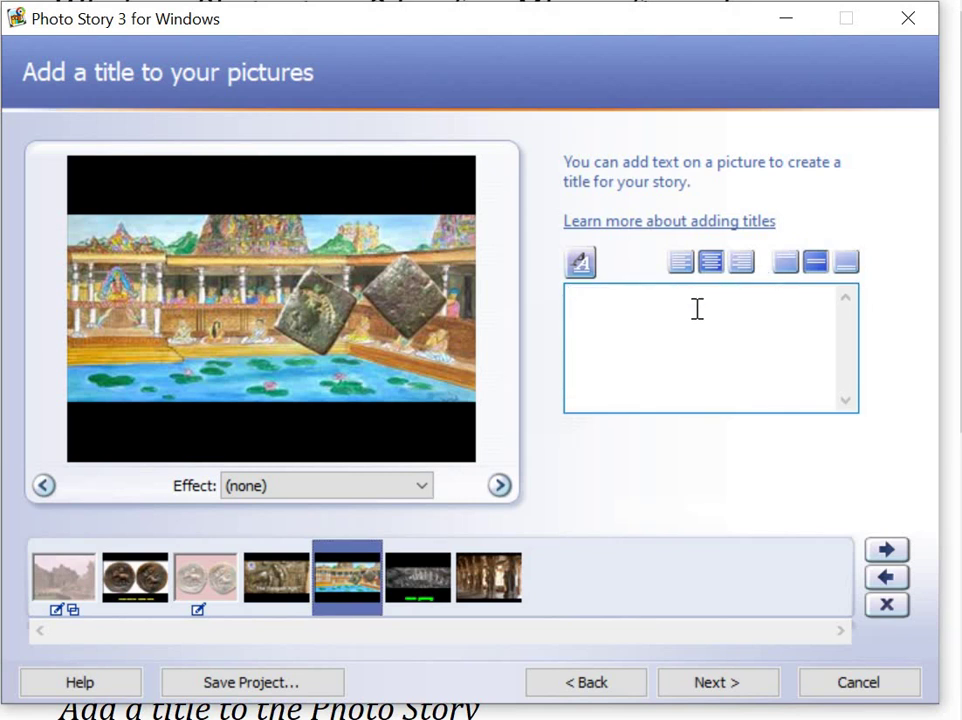
{"action": "type", "text": "Pai"}
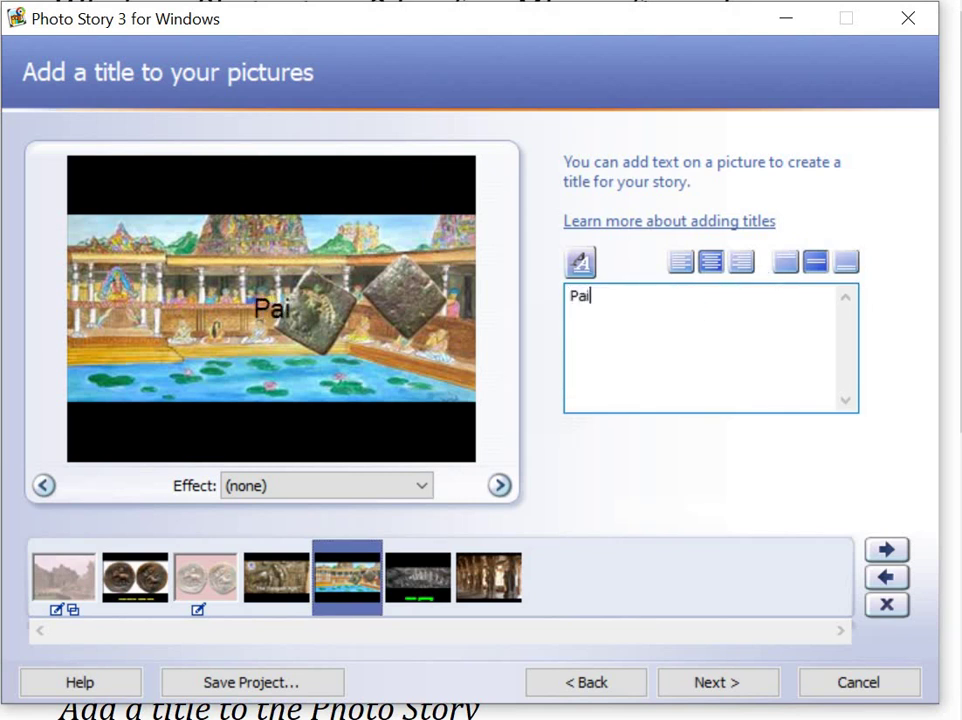
{"action": "type", "text": "nting"}
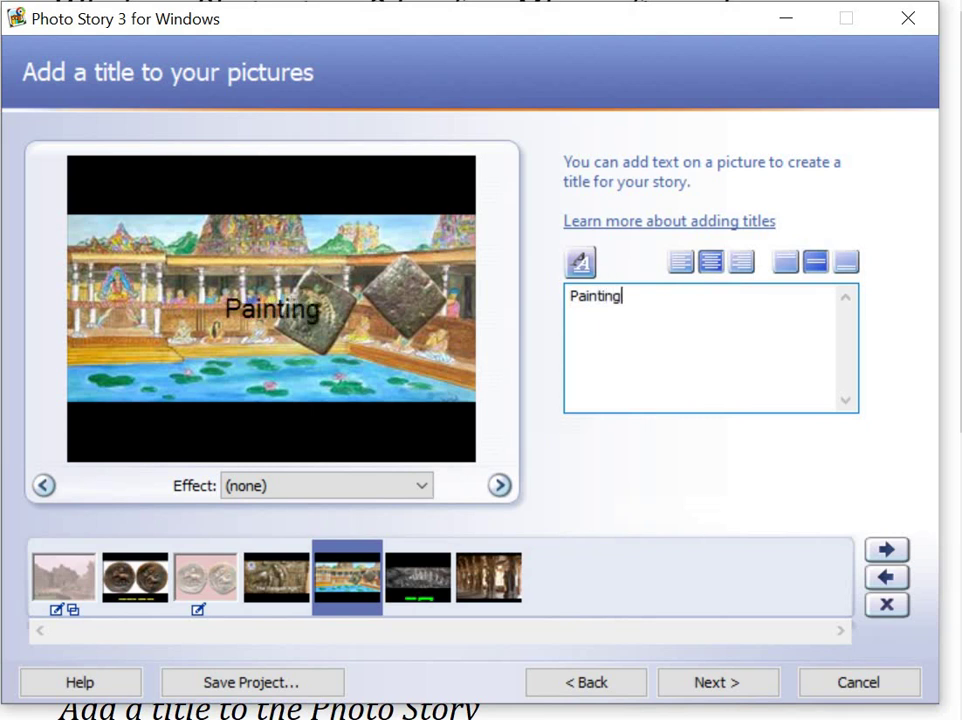
{"action": "type", "text": " of "}
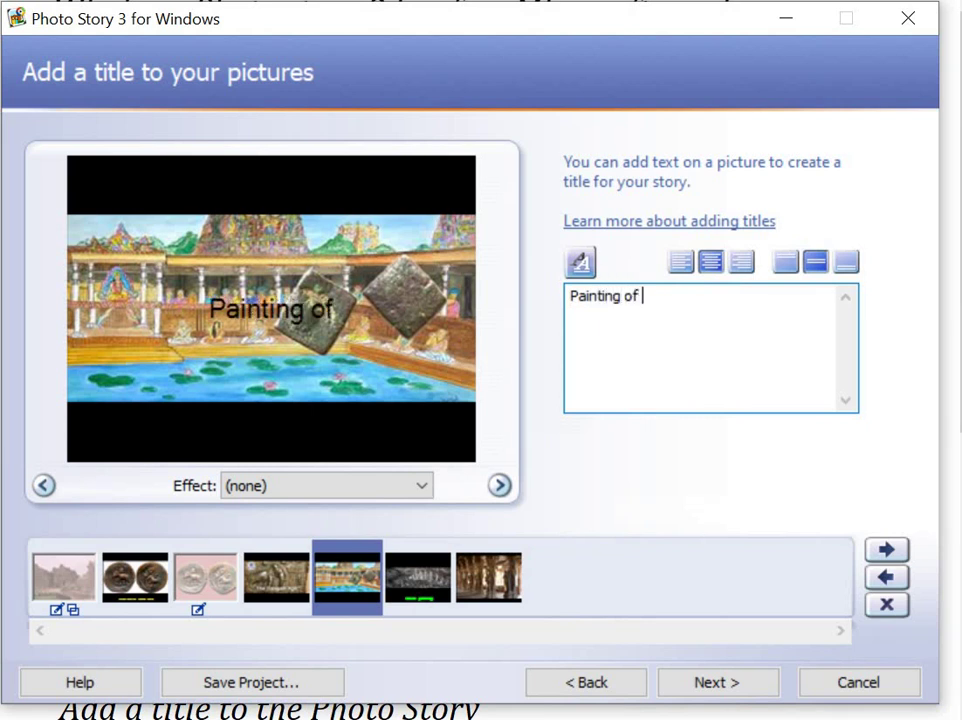
{"action": "type", "text": "sangam age"}
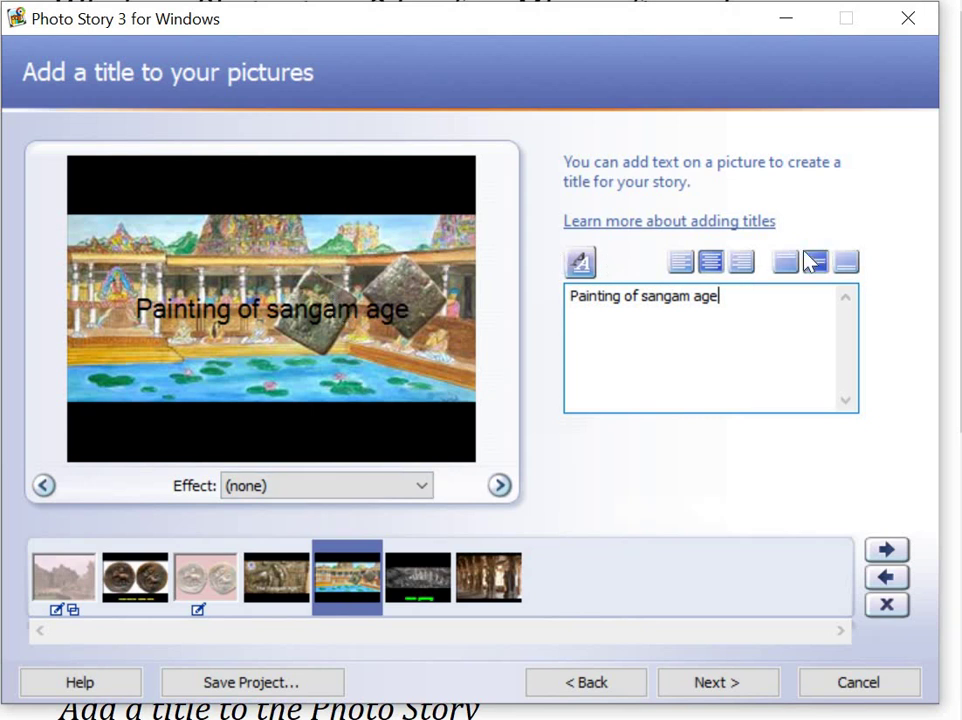
Place the "Painting of sangam age" title at the top of the picture and color its text Aqua
{"action": "left_click", "coordinate": [786, 263]}
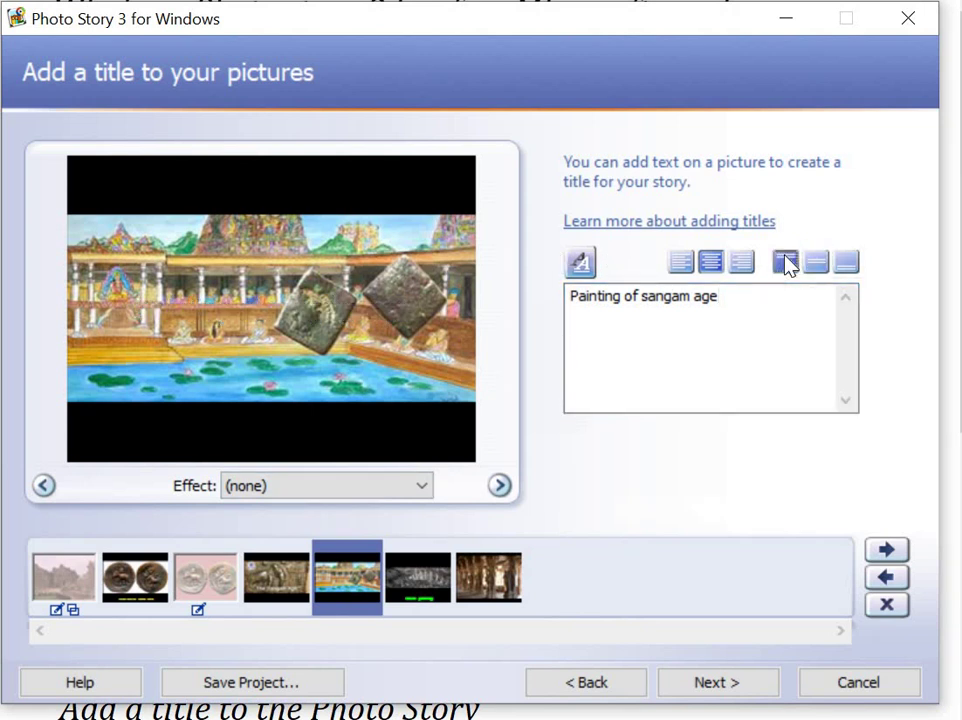
{"action": "left_click", "coordinate": [580, 263]}
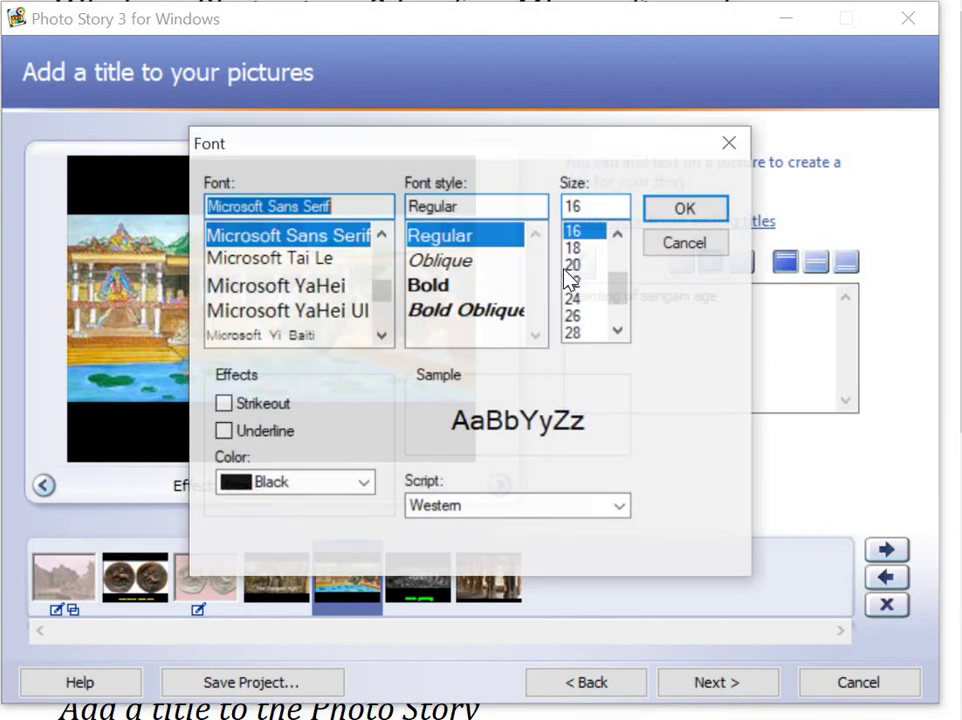
{"action": "left_click", "coordinate": [349, 491]}
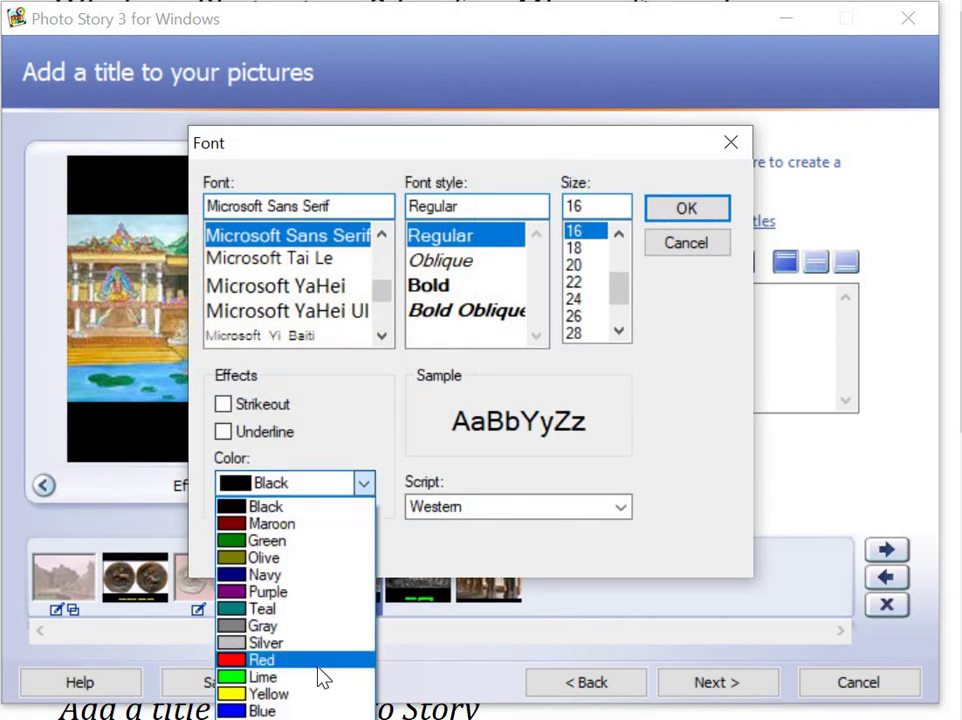
{"action": "left_click", "coordinate": [265, 716]}
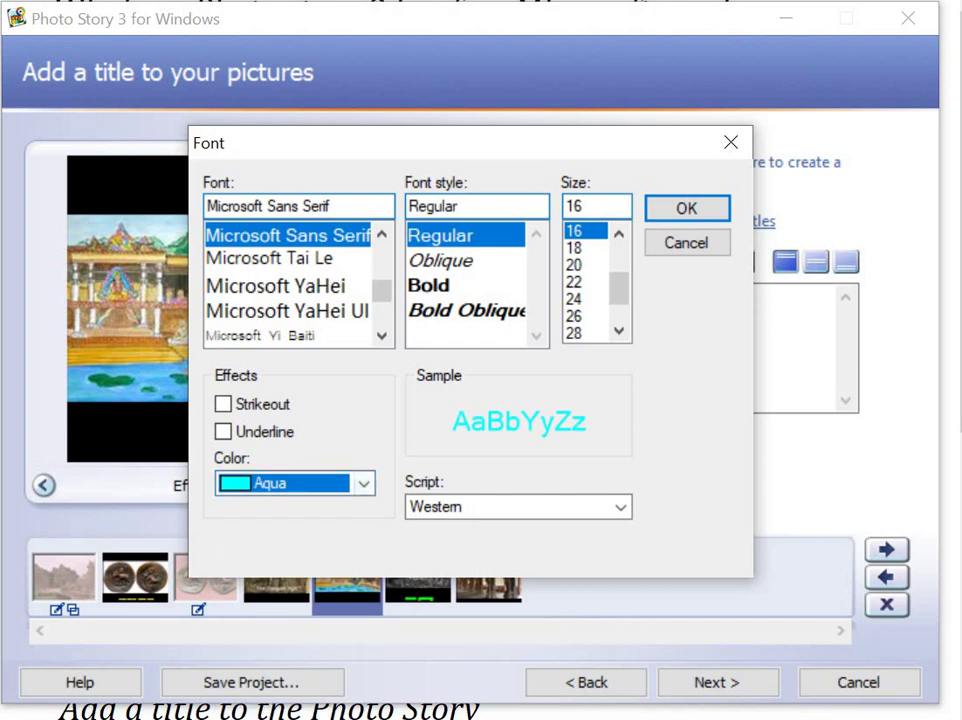
{"action": "left_click", "coordinate": [685, 212]}
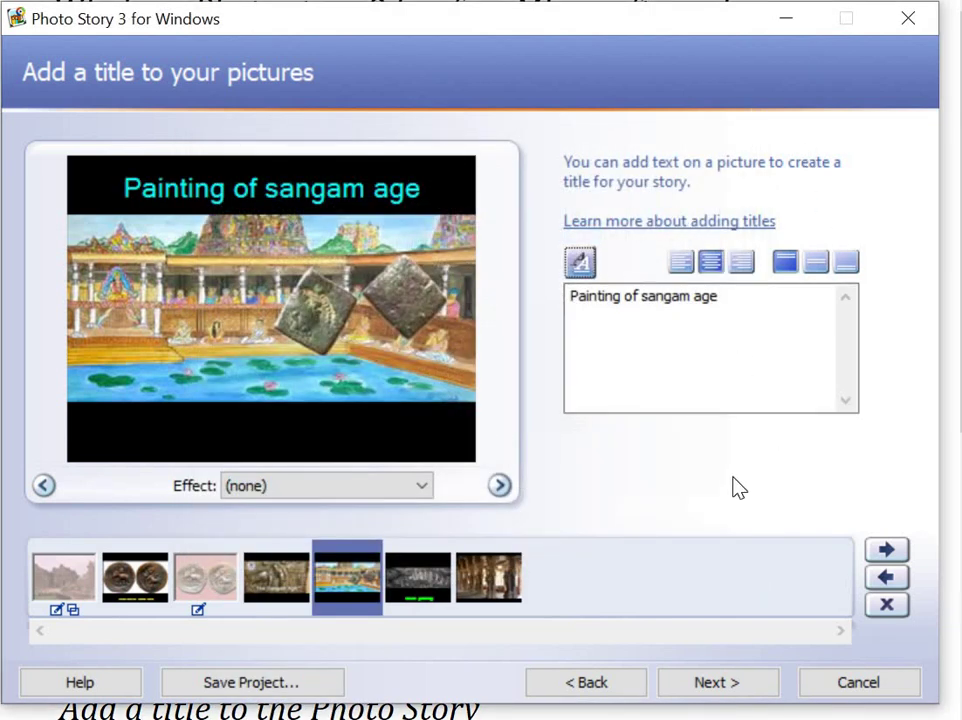
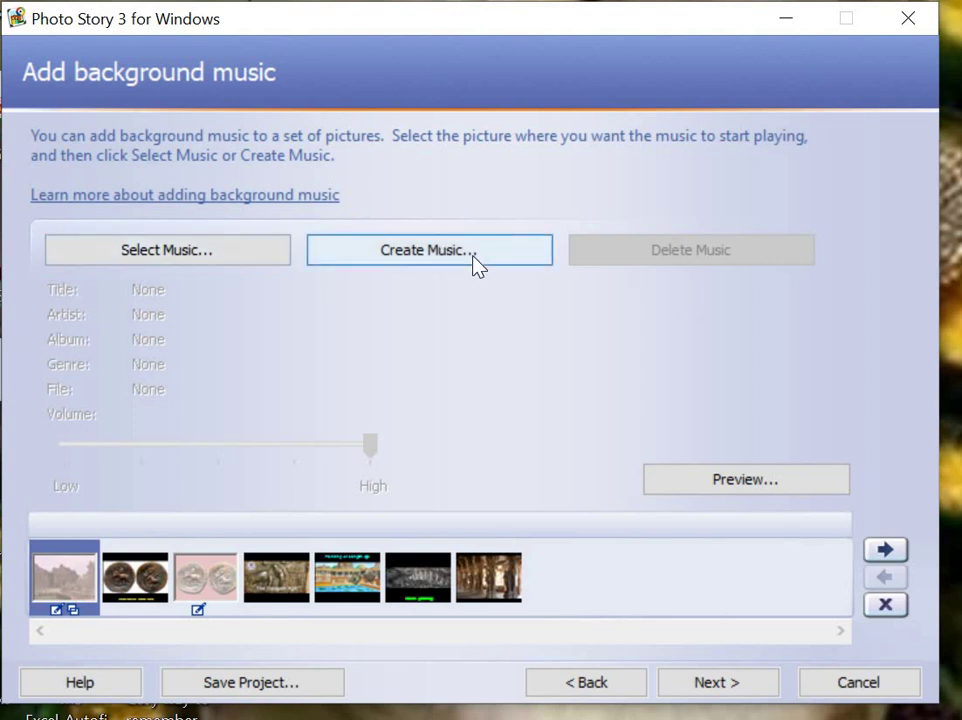
Create Classical: Amadeus background music from the first picture with the Piano band, Noble mood, a slower tempo and Low intensity, playing it to check
{"action": "left_click", "coordinate": [472, 257]}
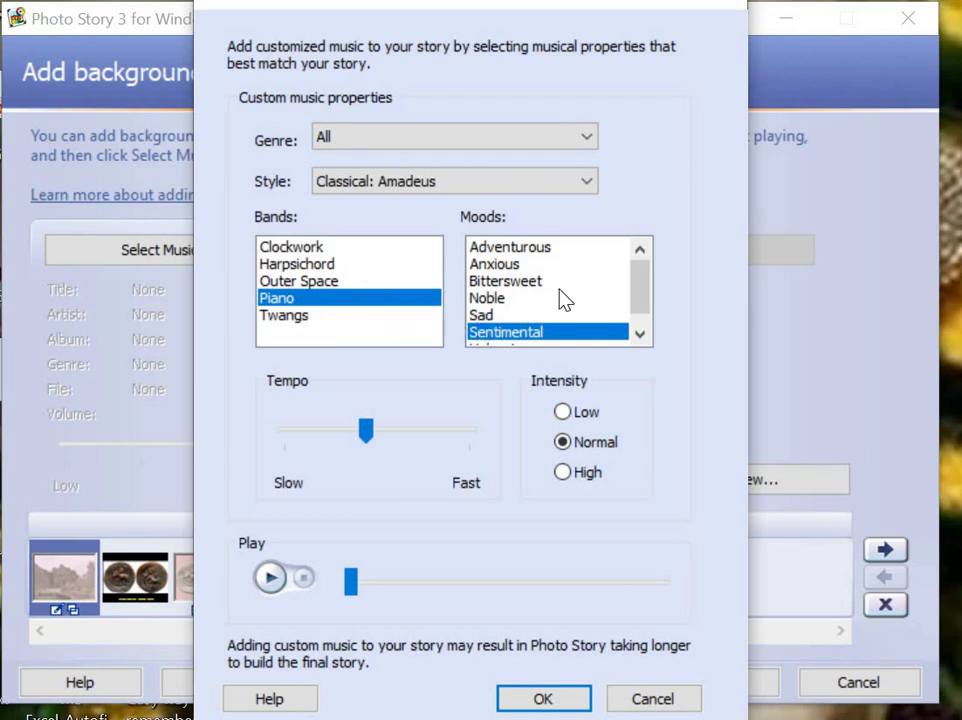
{"action": "left_click", "coordinate": [560, 284]}
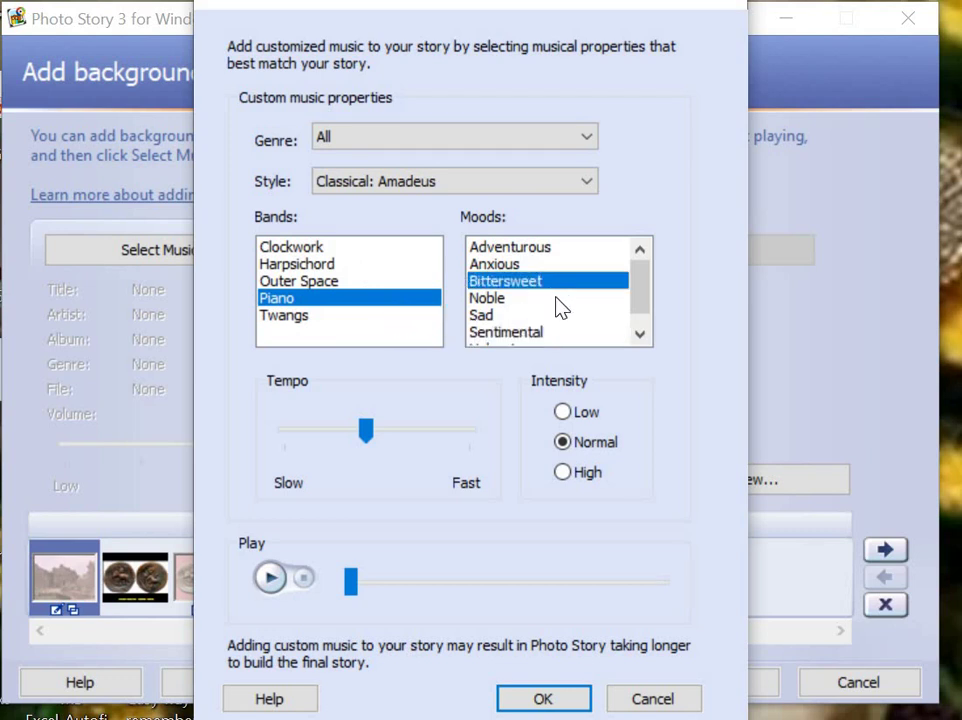
{"action": "left_click", "coordinate": [555, 297]}
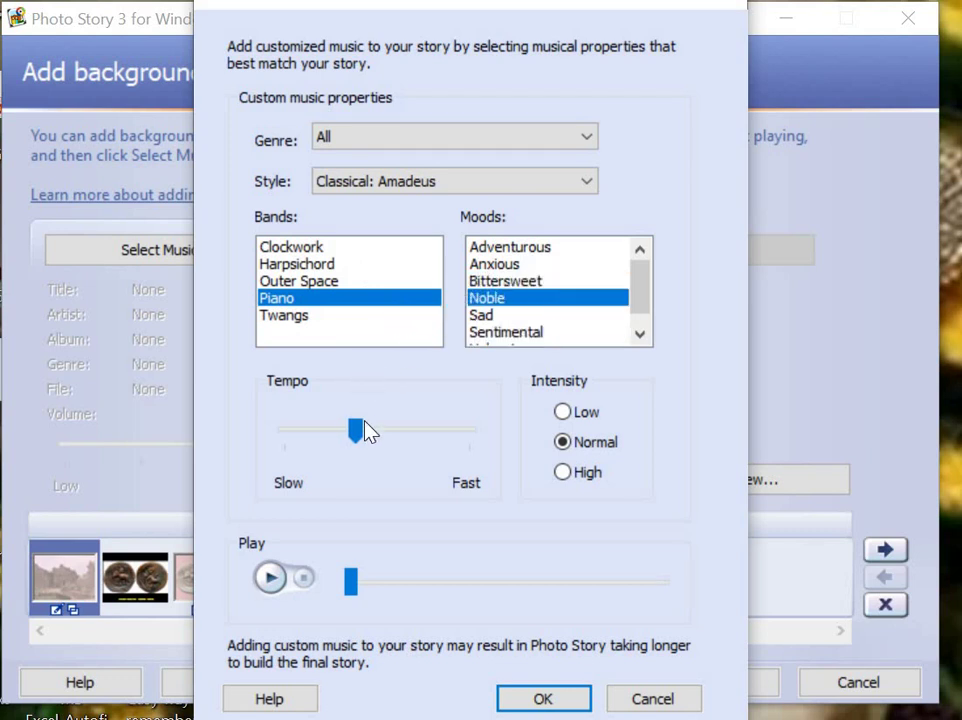
{"action": "left_click", "coordinate": [271, 578]}
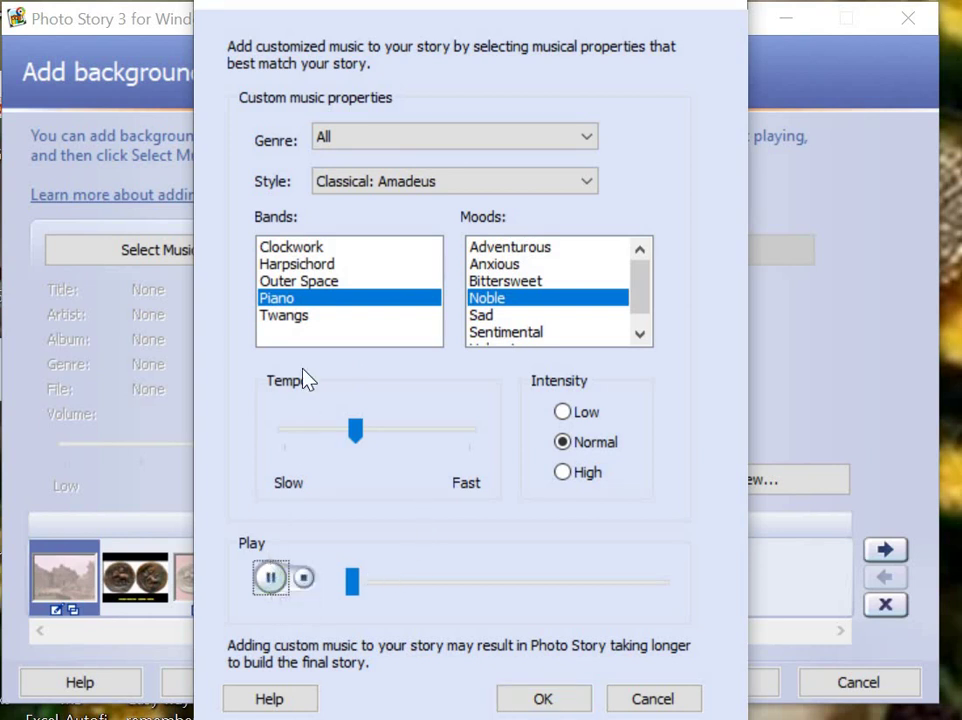
{"action": "left_click", "coordinate": [326, 432]}
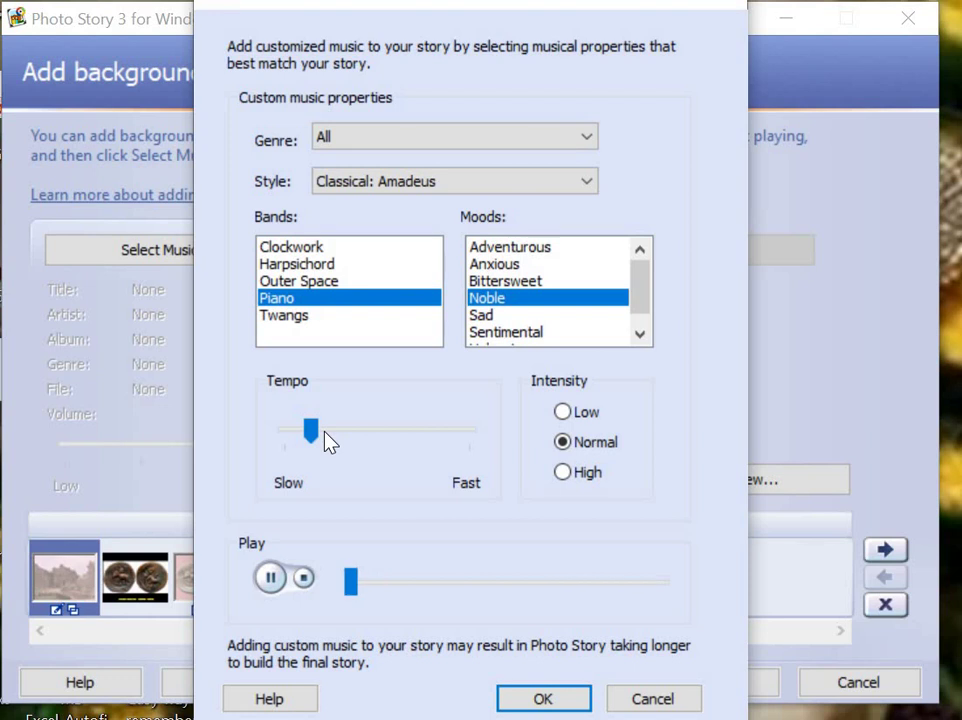
{"action": "left_click", "coordinate": [311, 430]}
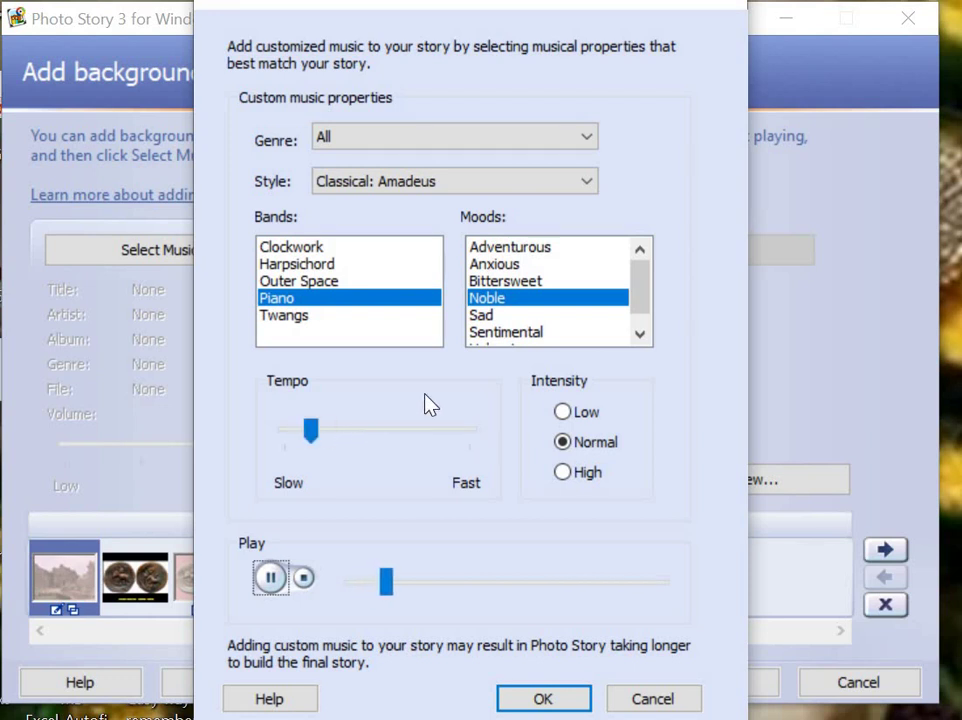
{"action": "left_click", "coordinate": [563, 413]}
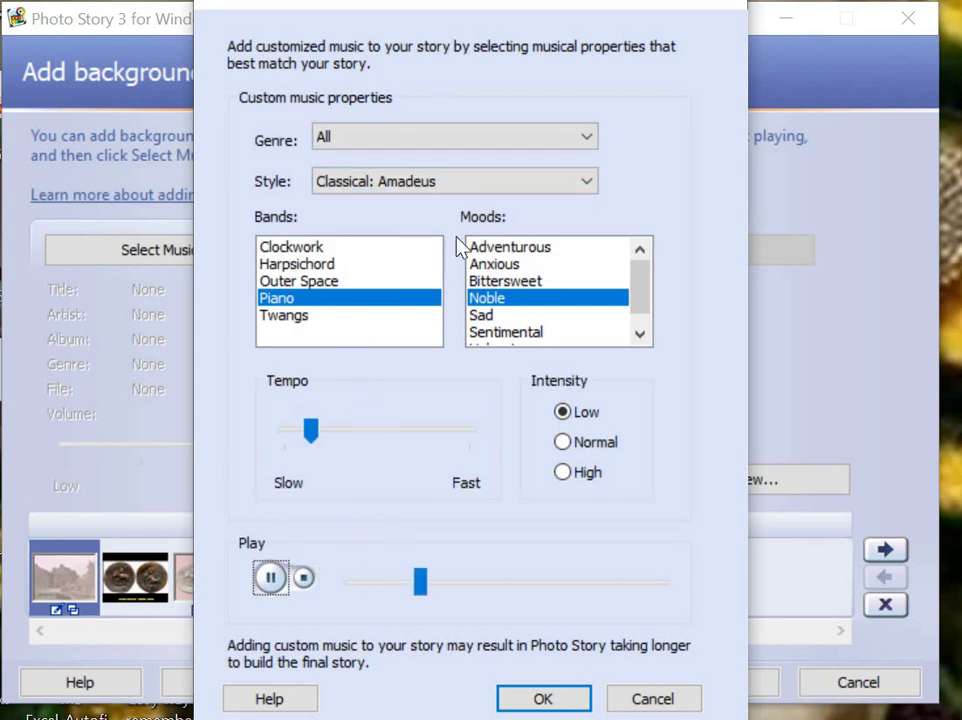
{"action": "left_click", "coordinate": [545, 699]}
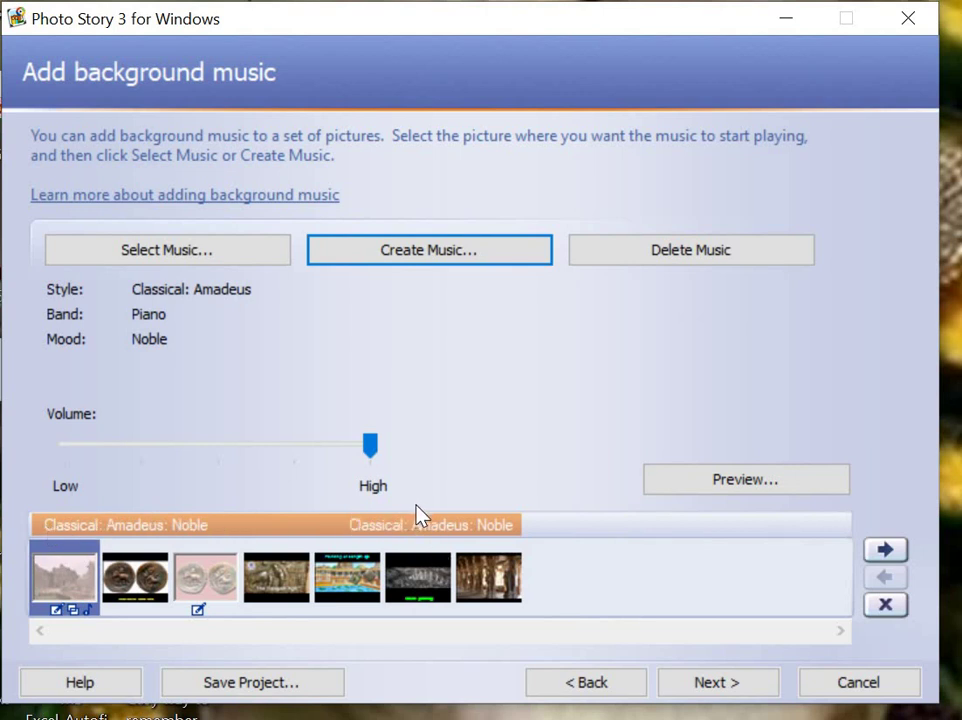
Create different music starting at the fifth picture with the Clockwork band, Adventurous mood and a slow tempo, play it, and preview the story
{"action": "left_click", "coordinate": [333, 585]}
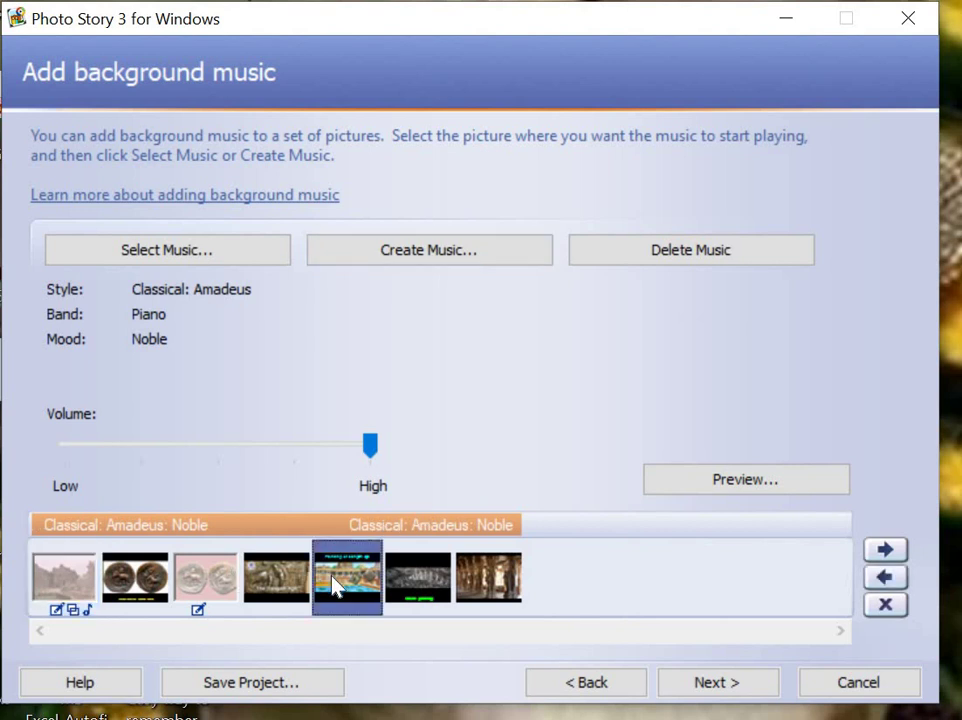
{"action": "left_click", "coordinate": [465, 250]}
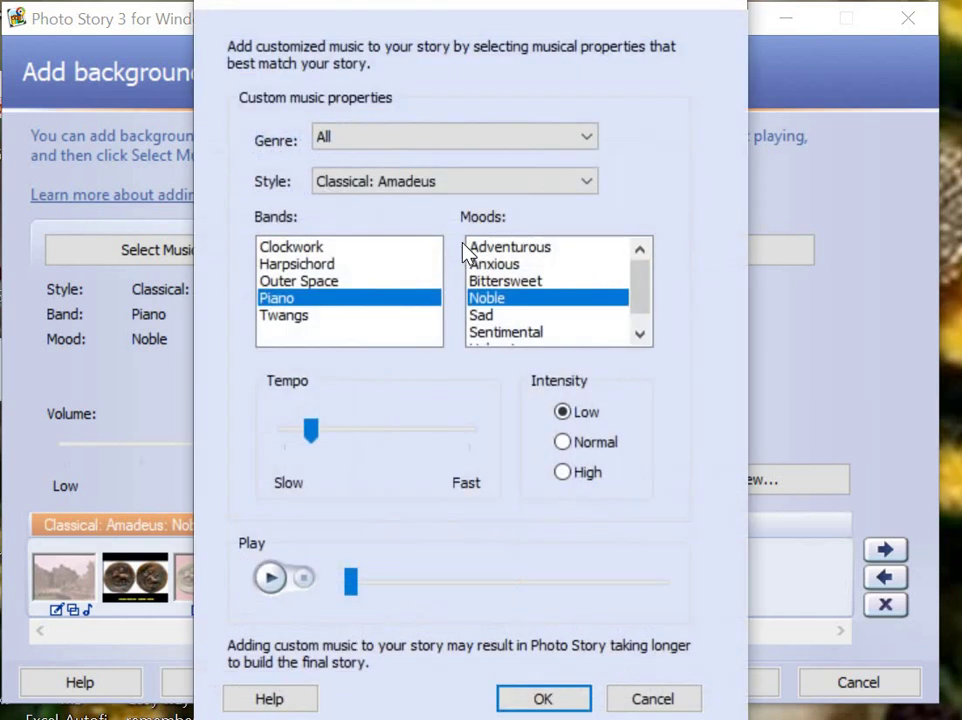
{"action": "left_click", "coordinate": [361, 263]}
{"action": "left_click", "coordinate": [381, 249]}
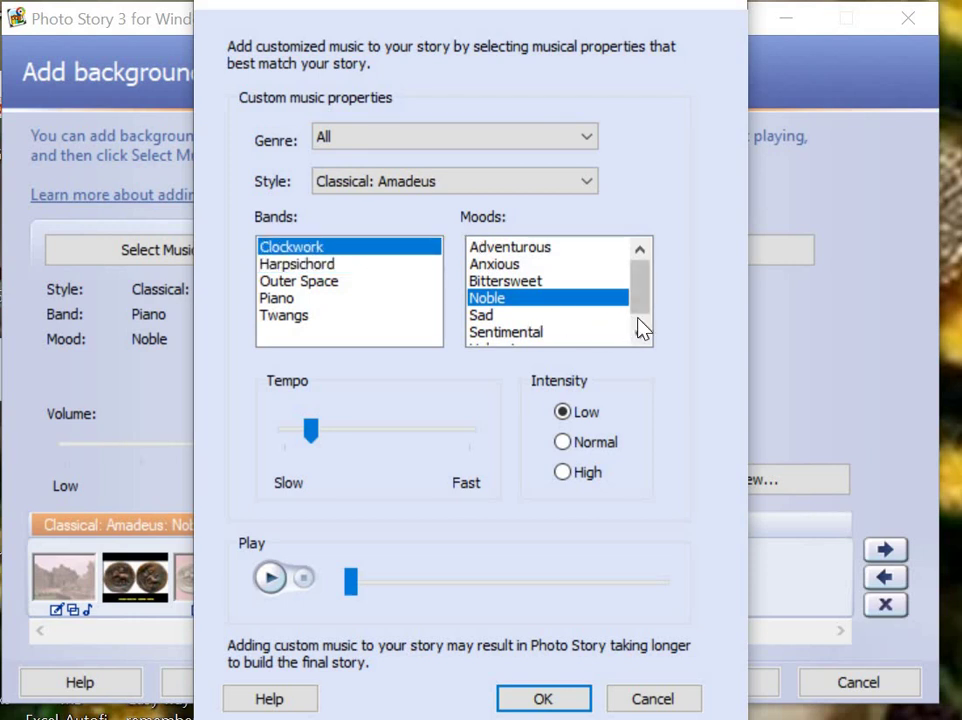
{"action": "left_click", "coordinate": [590, 249]}
{"action": "left_click_drag", "start_coordinate": [310, 430], "coordinate": [366, 430]}
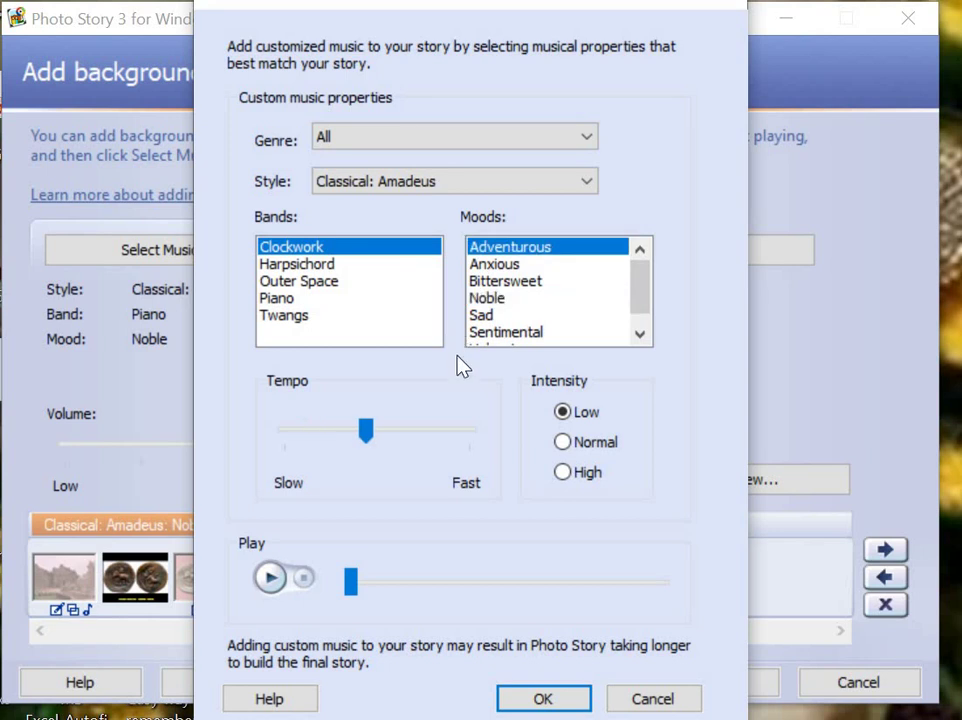
{"action": "left_click", "coordinate": [290, 432]}
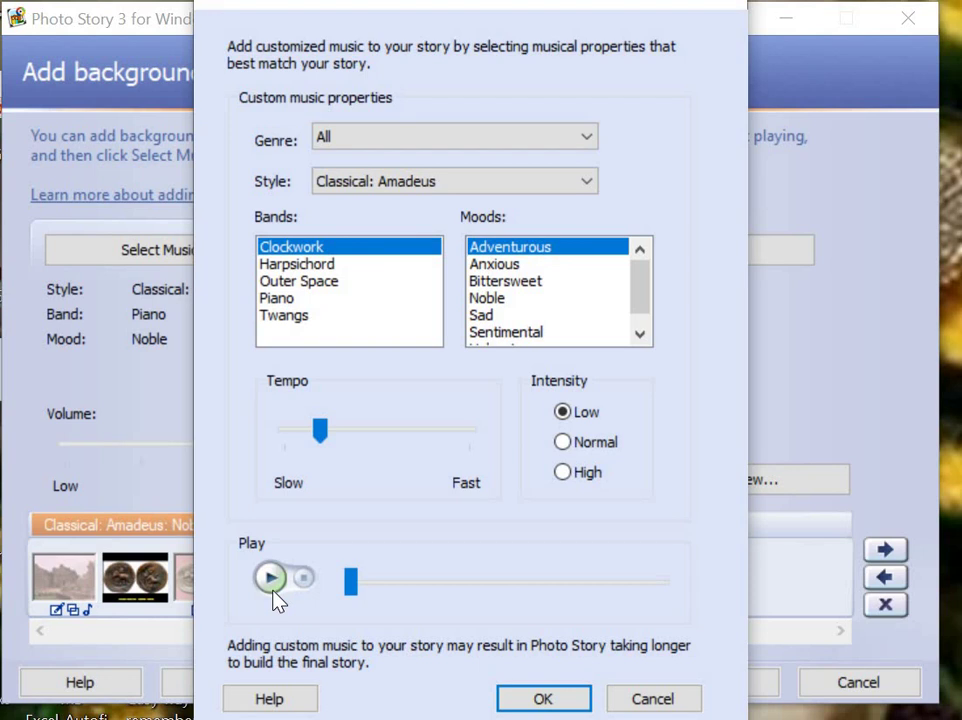
{"action": "left_click", "coordinate": [271, 578]}
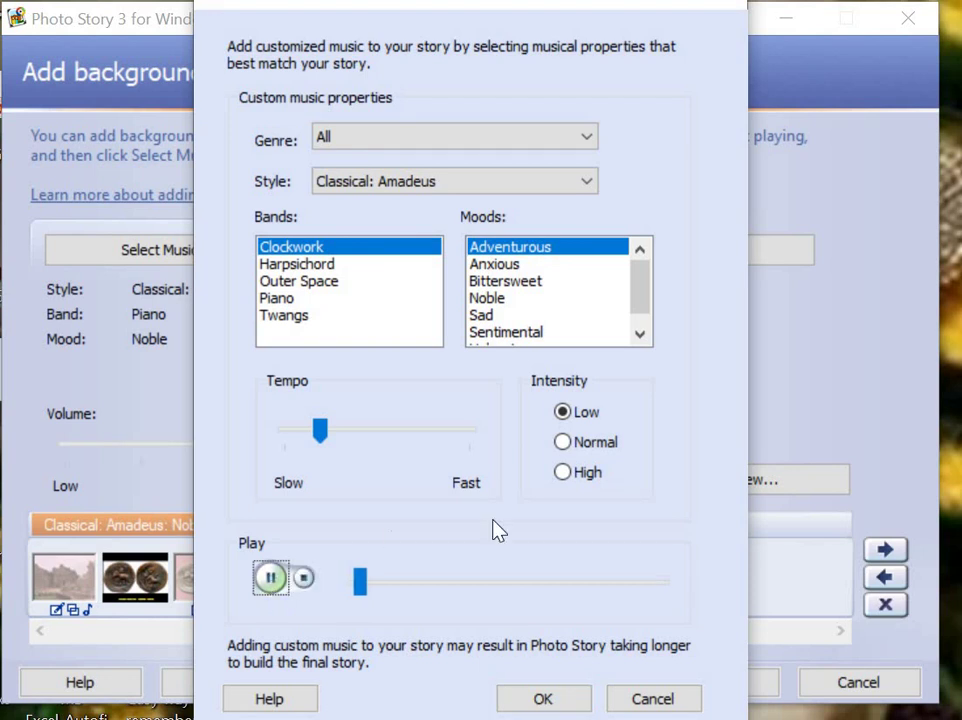
{"action": "left_click", "coordinate": [538, 700]}
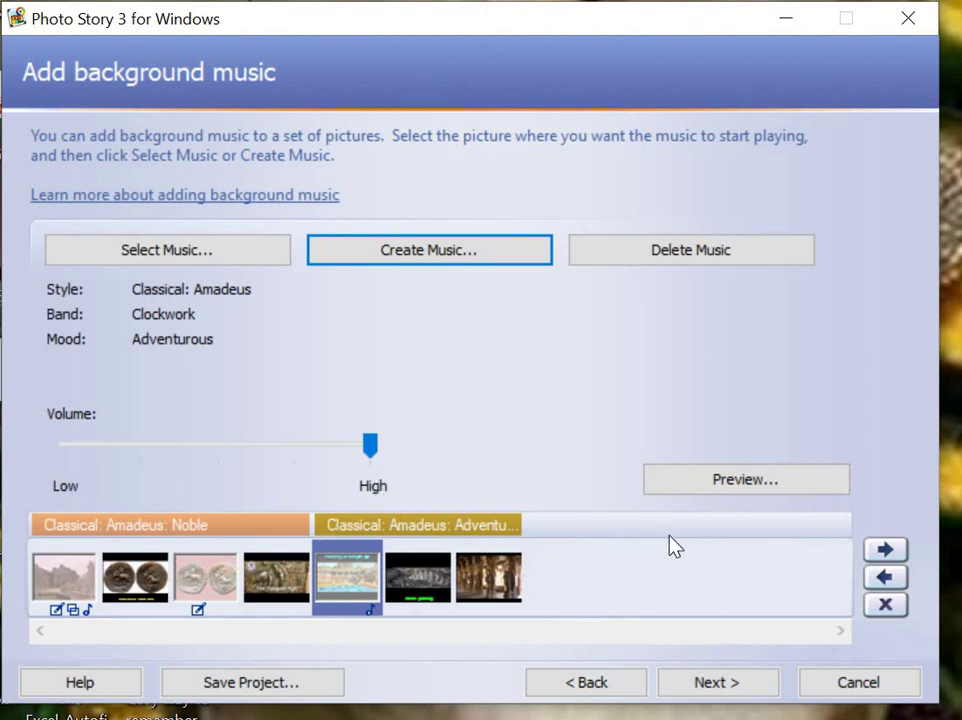
{"action": "left_click", "coordinate": [773, 484]}
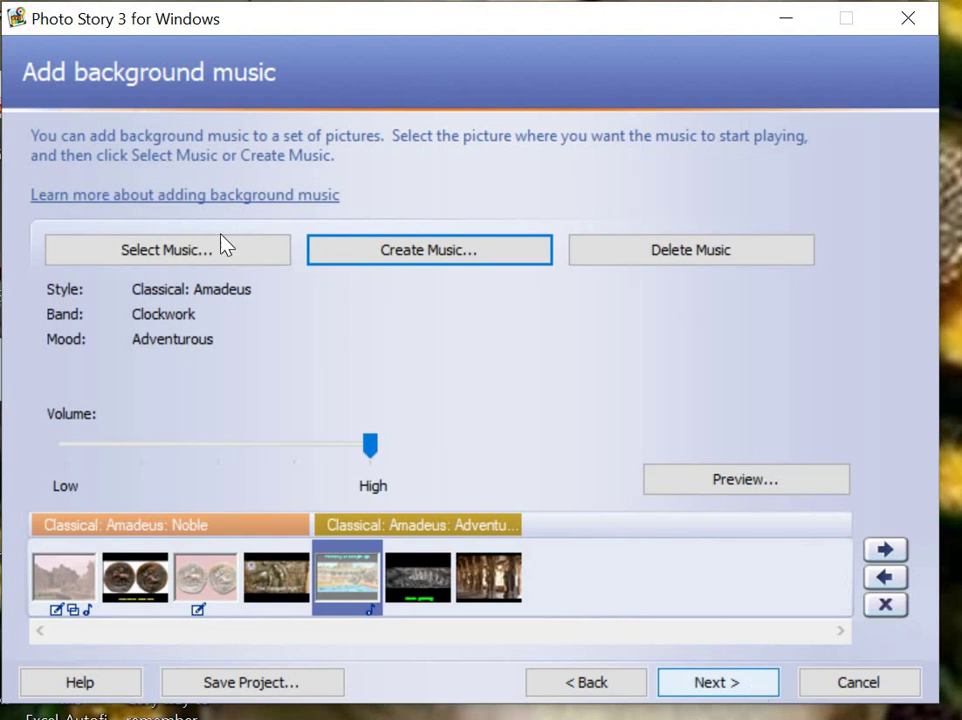
Continue to the save page, choose saving the story for playback on the computer, and build the video
{"action": "left_click", "coordinate": [706, 684]}
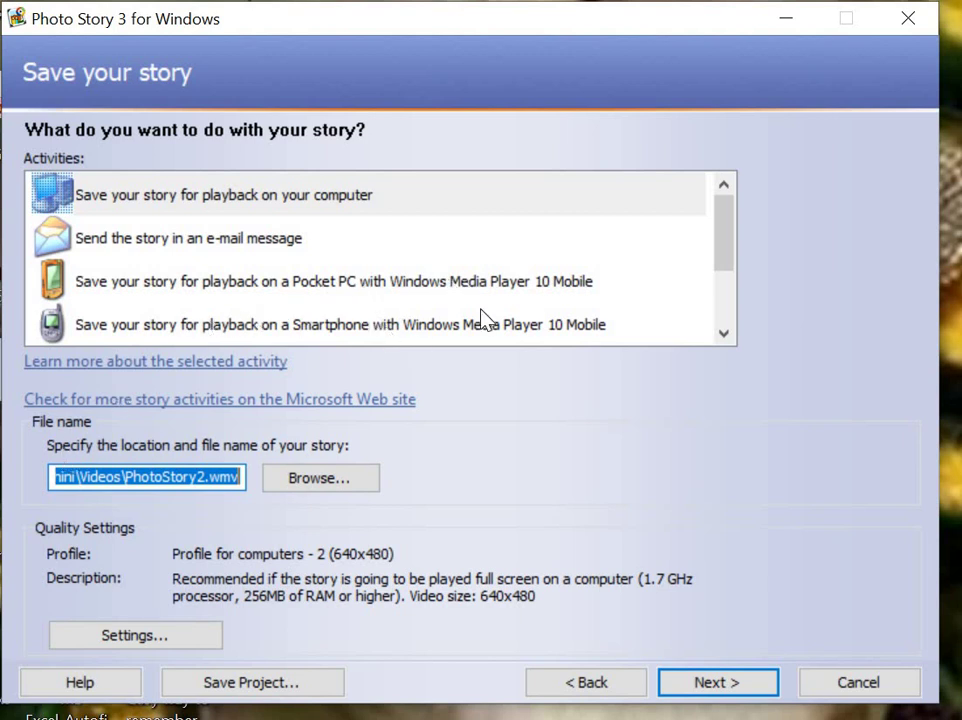
{"action": "scroll", "coordinate": [662, 340], "scroll_direction": "down", "scroll_amount": 2}
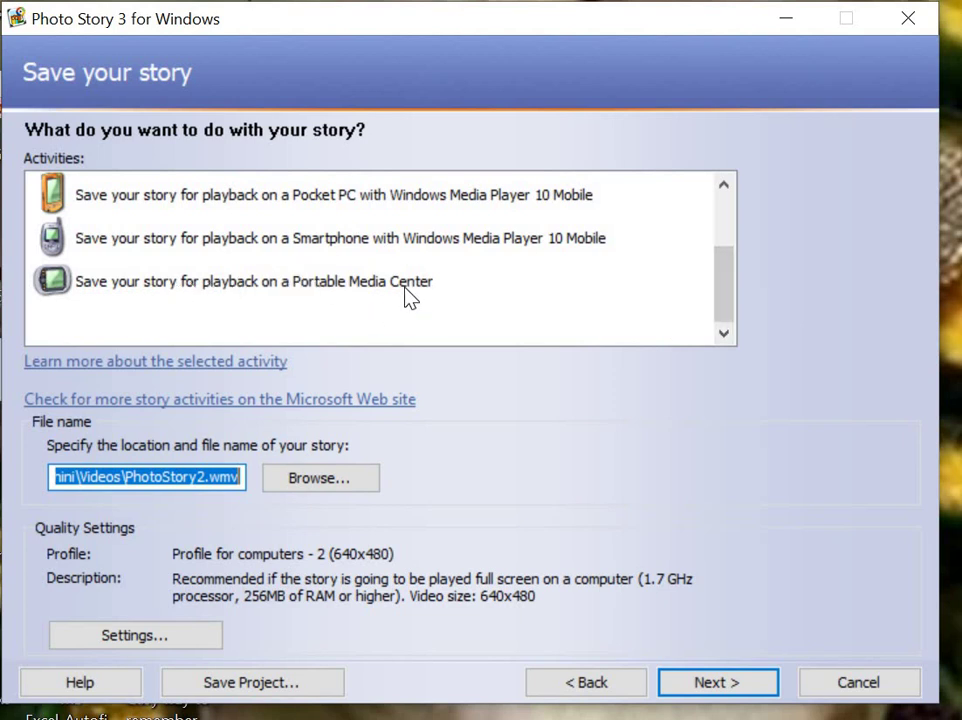
{"action": "left_click", "coordinate": [727, 200]}
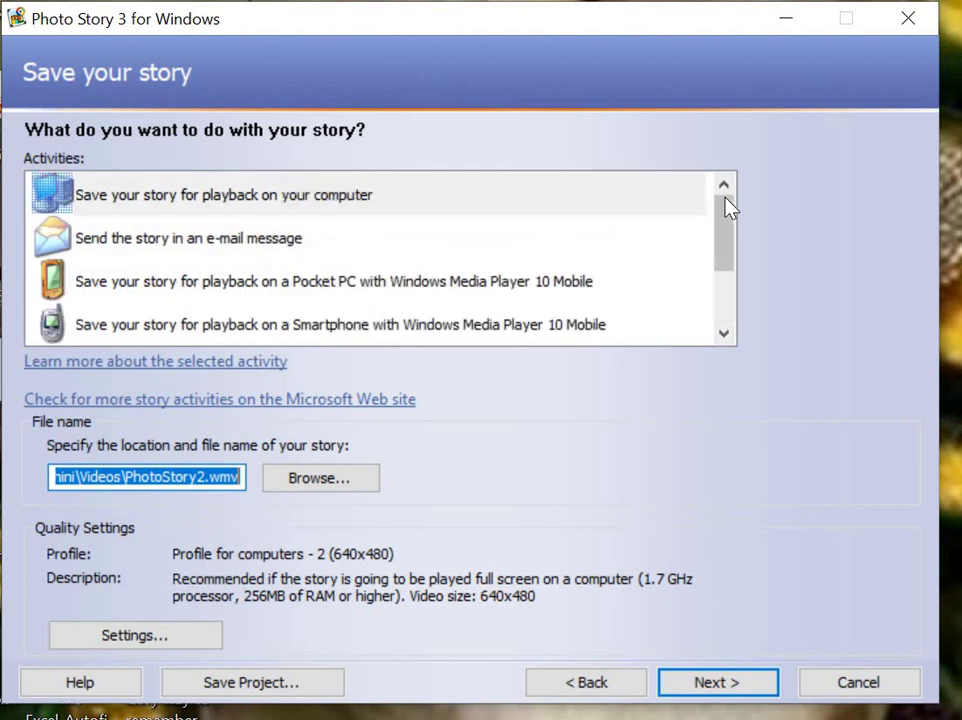
{"action": "left_click", "coordinate": [497, 195]}
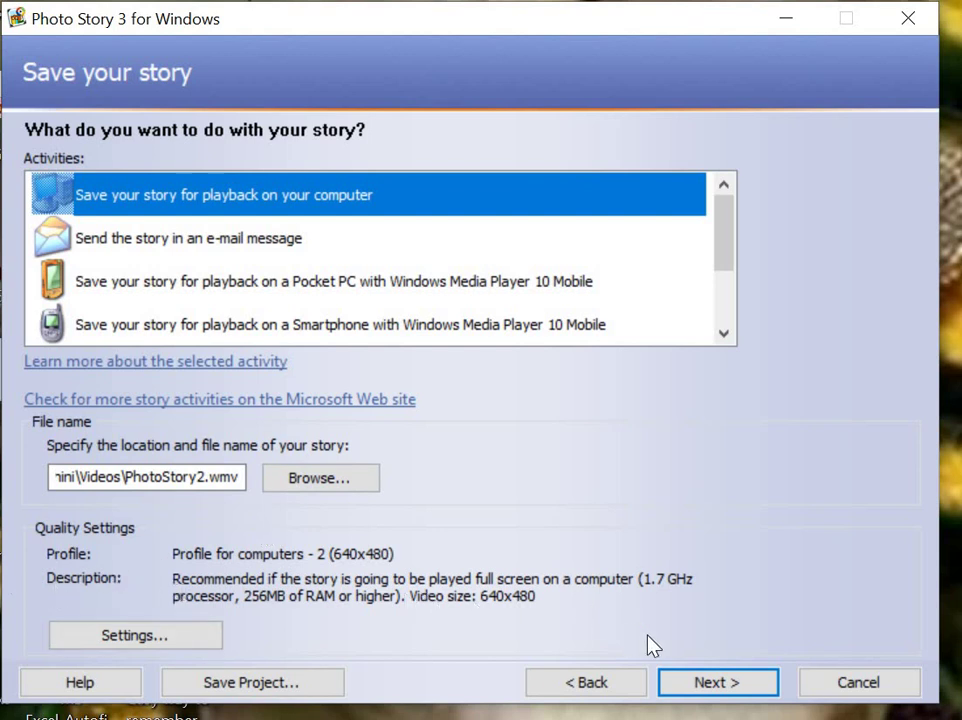
{"action": "left_click", "coordinate": [717, 684]}
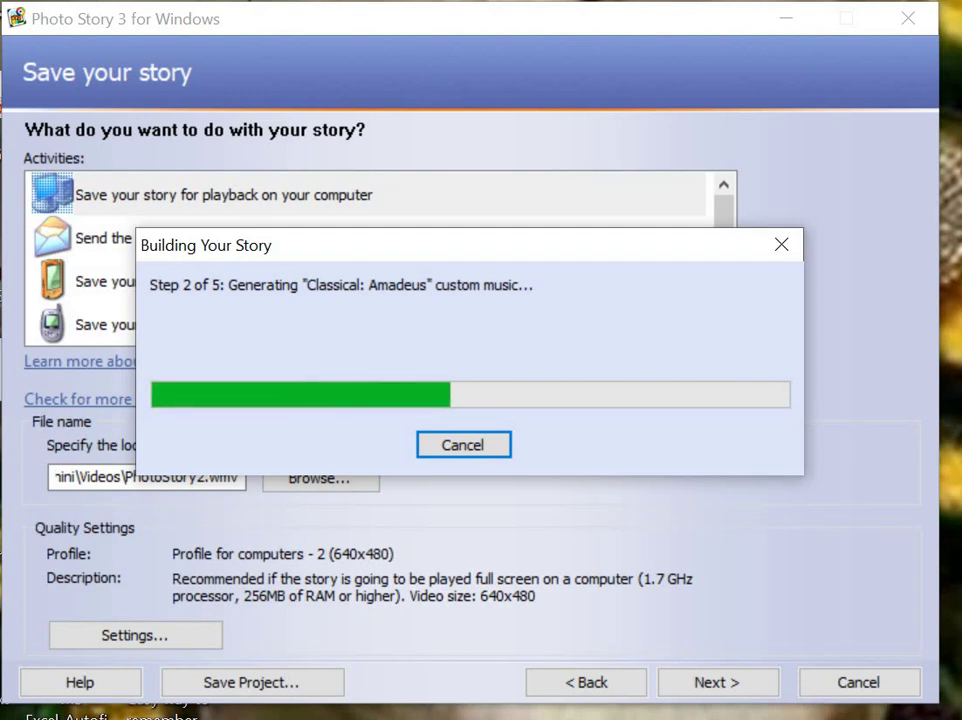
Switch to the notes document and highlight the sentence about the Windows Media Video (.wmv) file format, reviewing the surrounding notes
{"action": "mouse_move", "coordinate": [633, 719]}
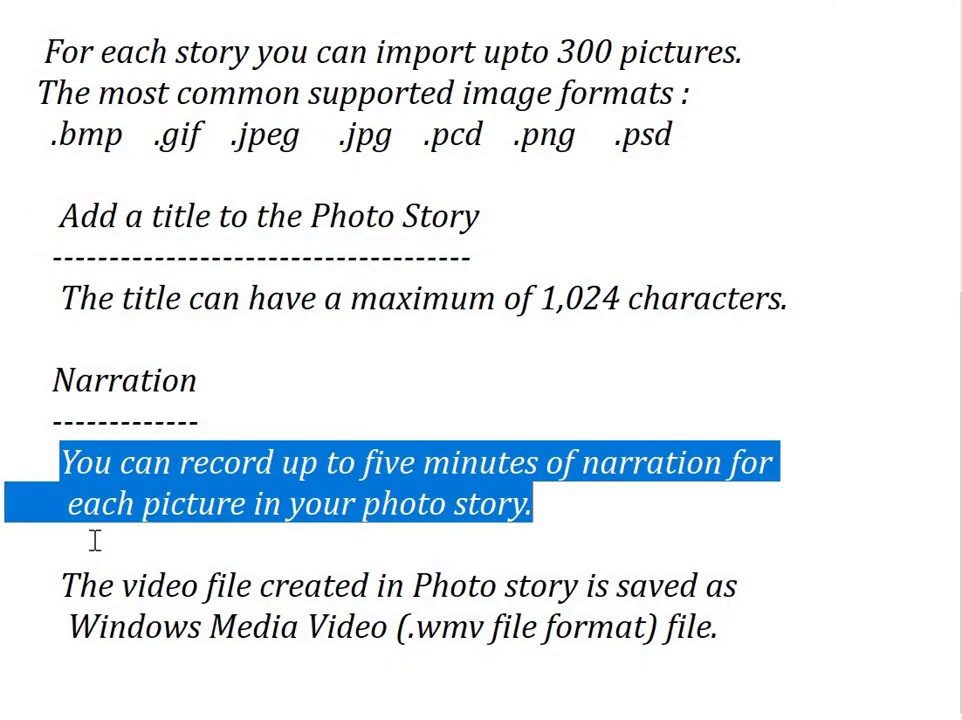
{"action": "left_click_drag", "start_coordinate": [57, 582], "coordinate": [747, 640]}
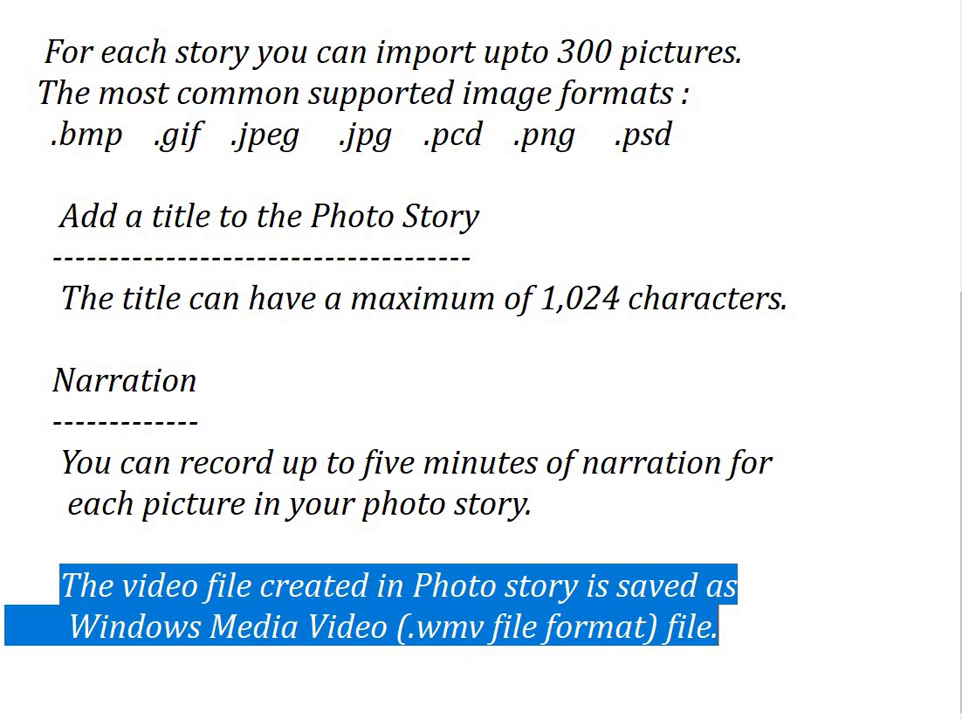
{"action": "scroll", "coordinate": [480, 360], "scroll_direction": "up", "scroll_amount": 4}
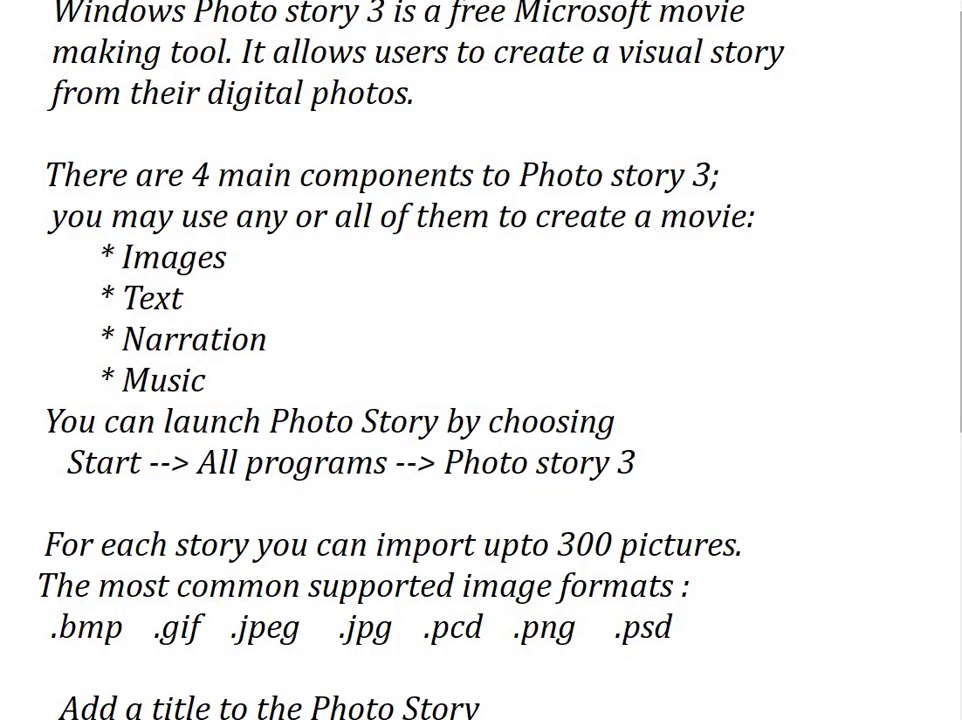
{"action": "scroll", "coordinate": [722, 632], "scroll_direction": "down", "scroll_amount": 4}
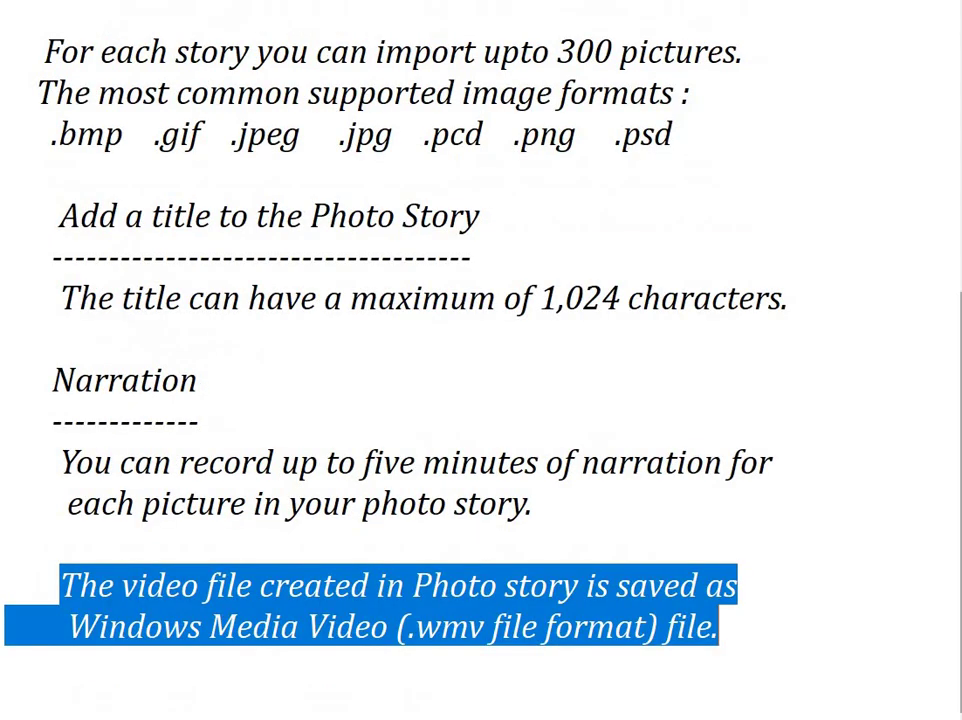
{"action": "left_click", "coordinate": [722, 632]}
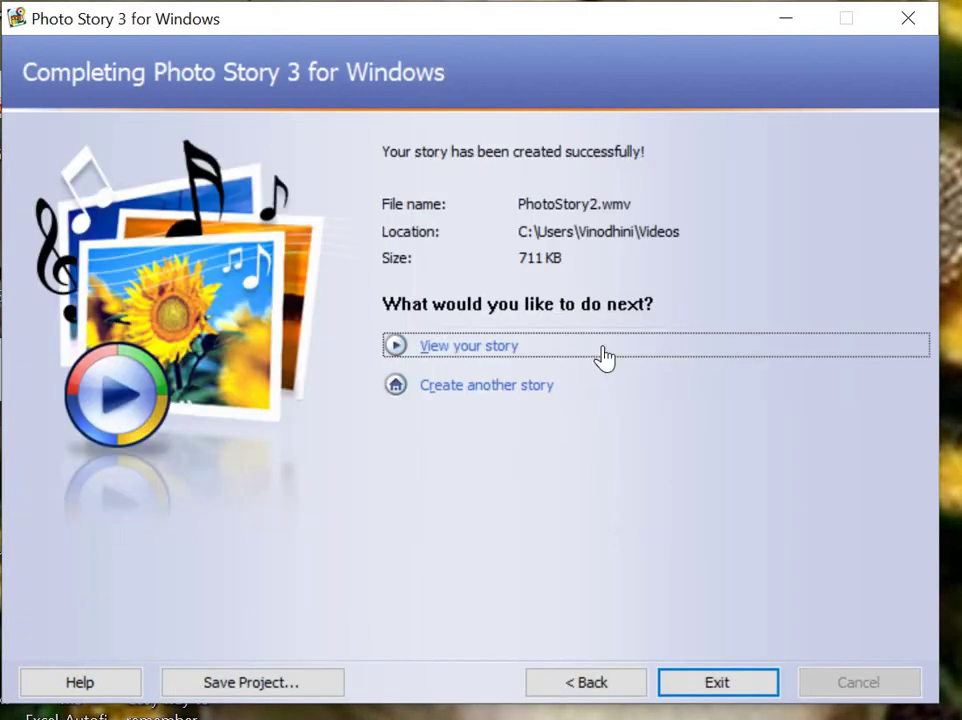
Back in Photo Story, view the finished story in the video player
{"action": "left_click", "coordinate": [445, 352]}
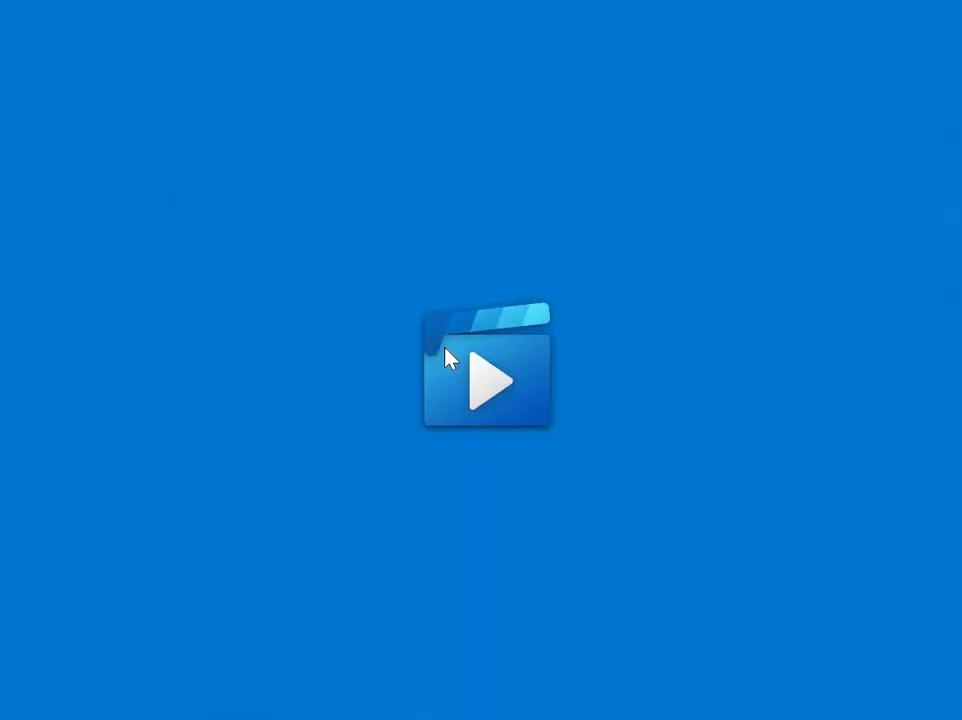